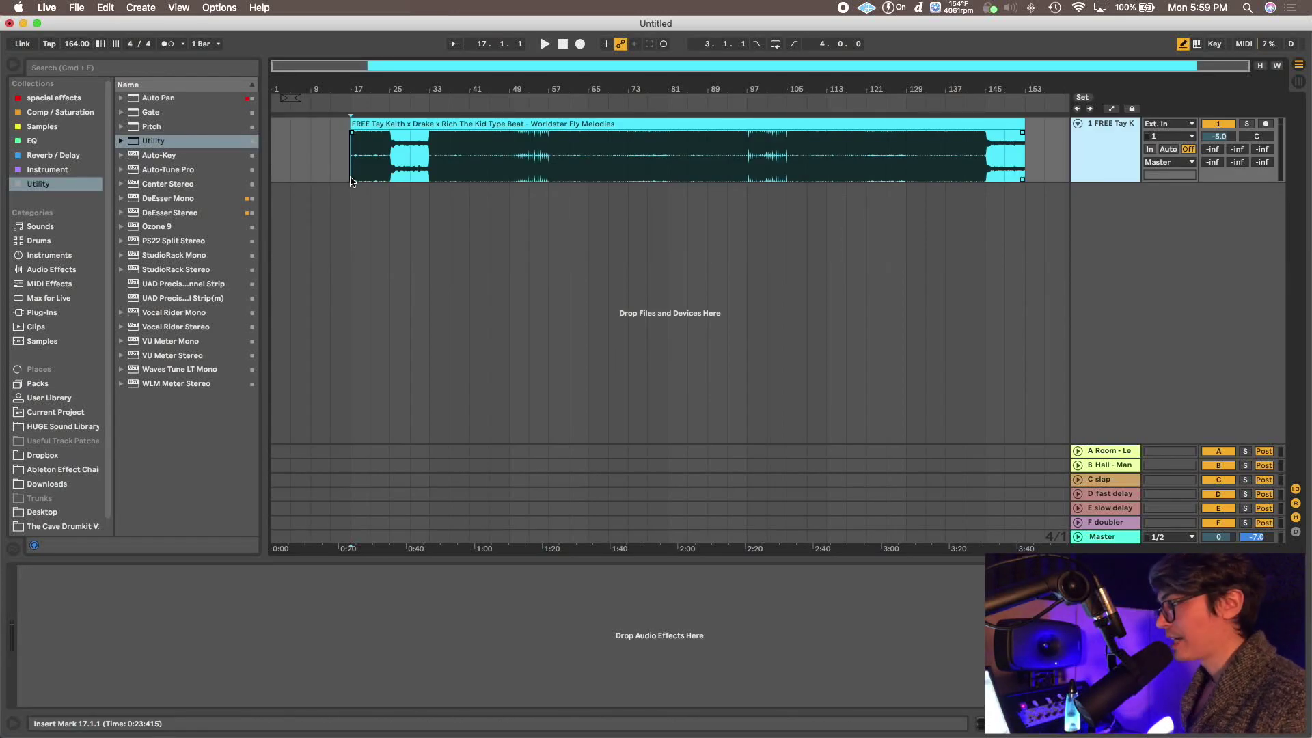
# Set playback to start at bar 33, make the reference beat track taller, and audition the beat.
pyautogui.click(429, 174)
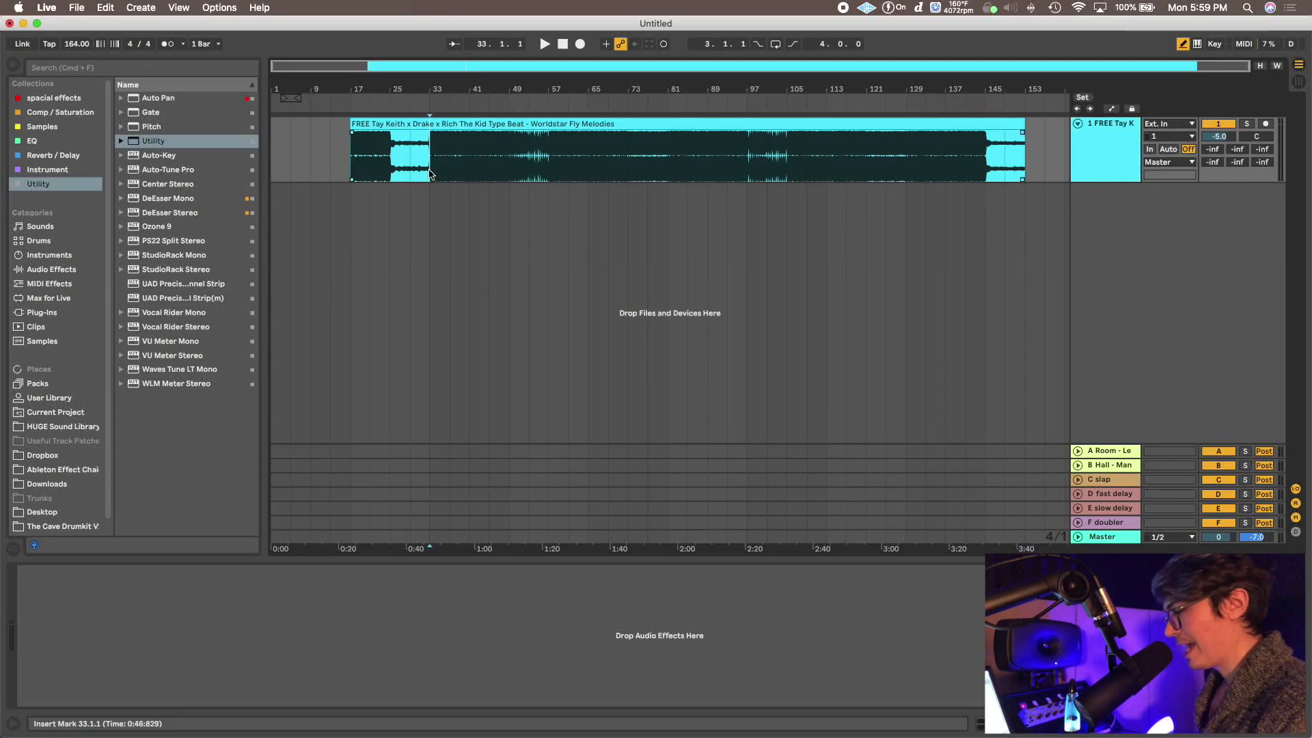
pyautogui.press('+')
pyautogui.press('+')
pyautogui.press('+')
pyautogui.press('+')
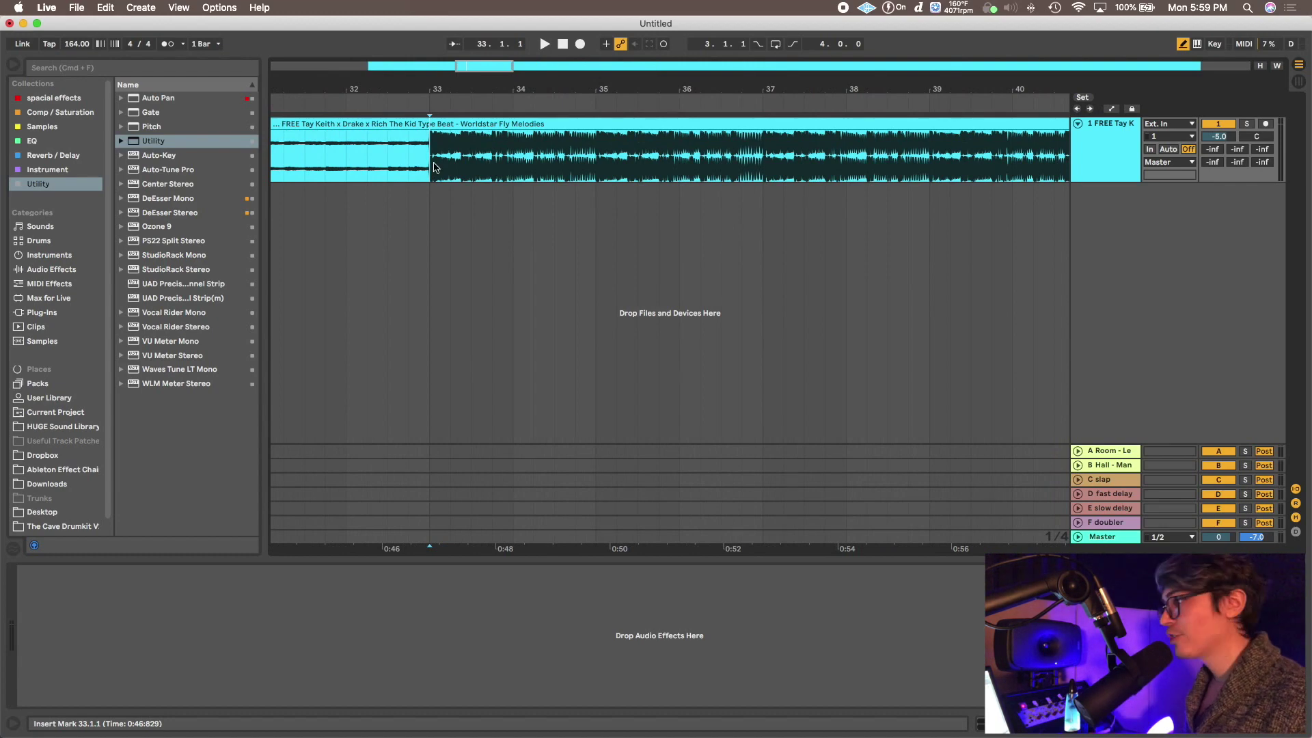
pyautogui.moveTo(1108, 180); pyautogui.dragTo(1107, 257)
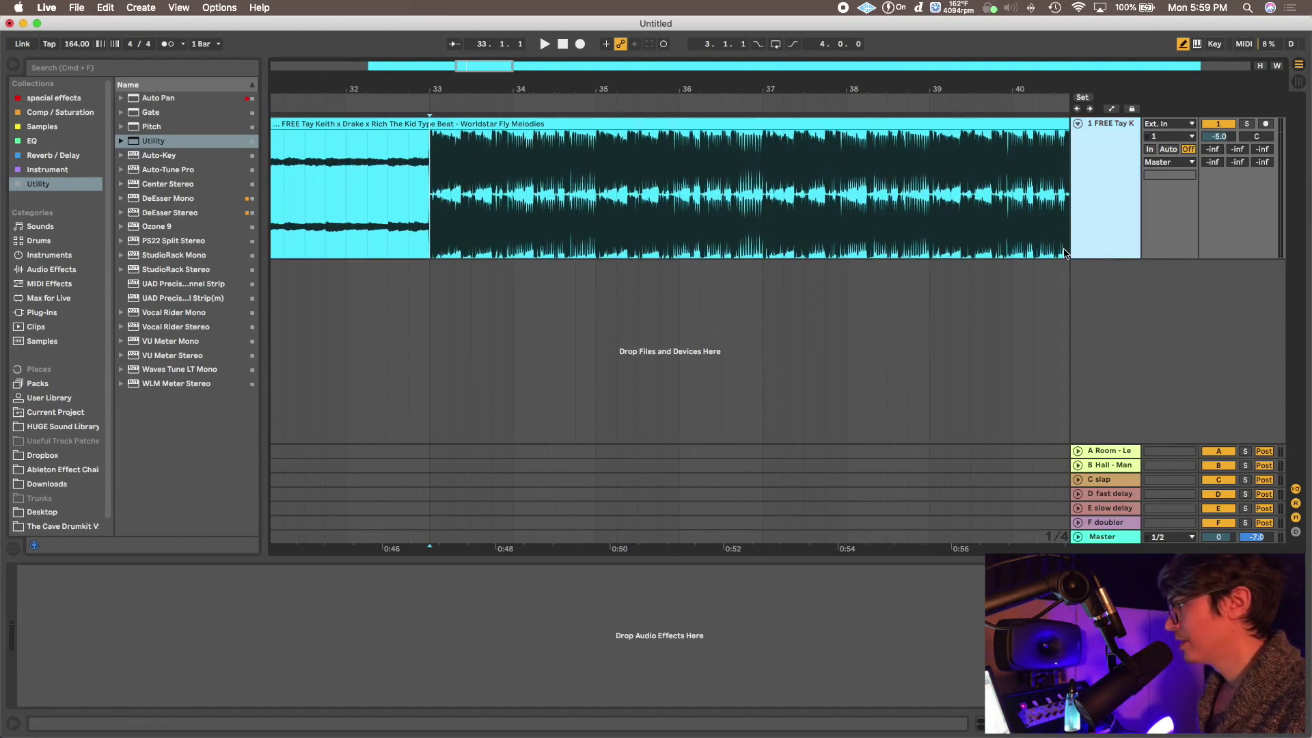
pyautogui.press('-')
pyautogui.press('-')
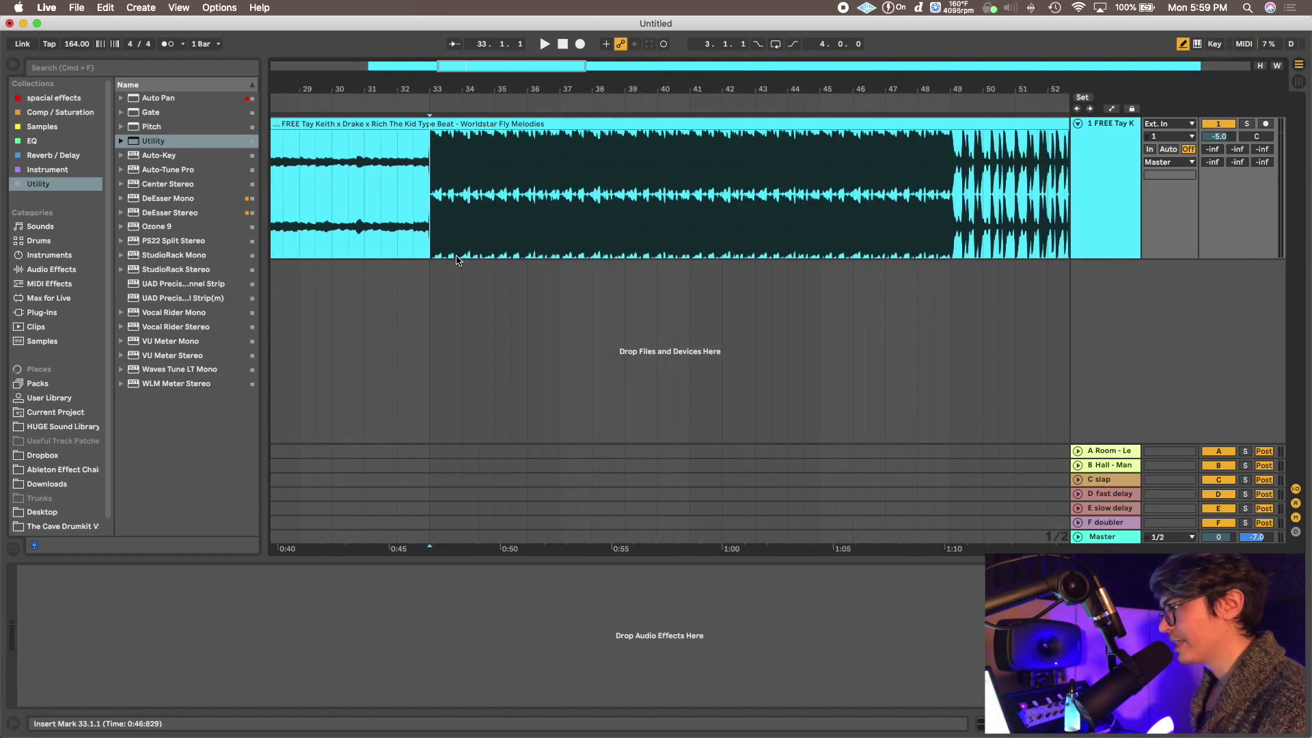
pyautogui.press('space')
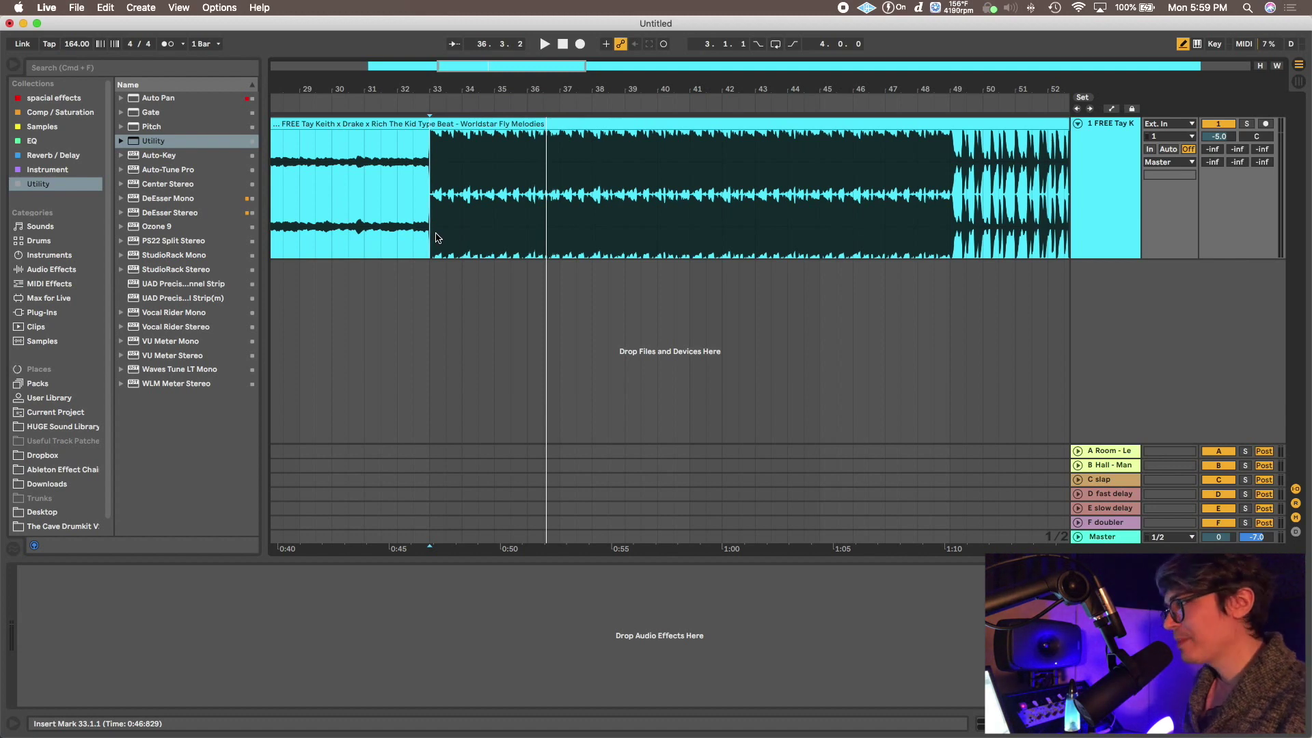
pyautogui.press('space')
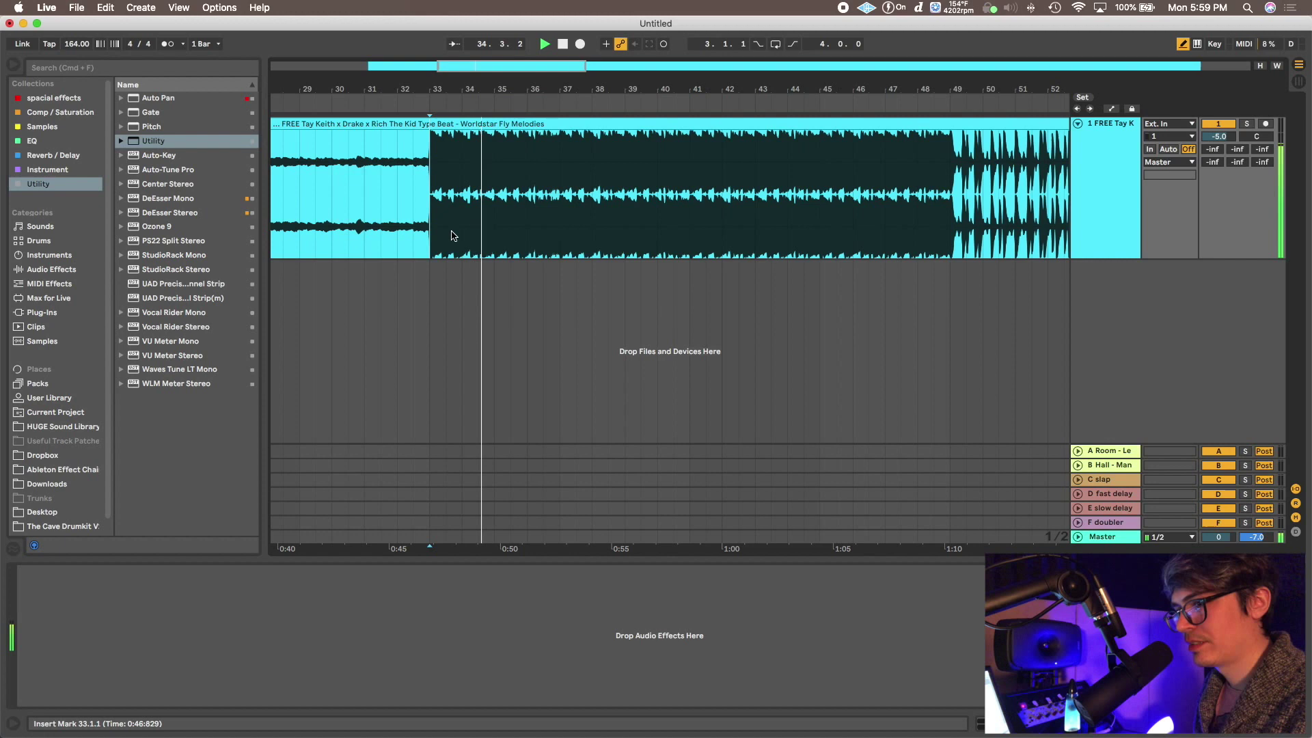
pyautogui.press('space')
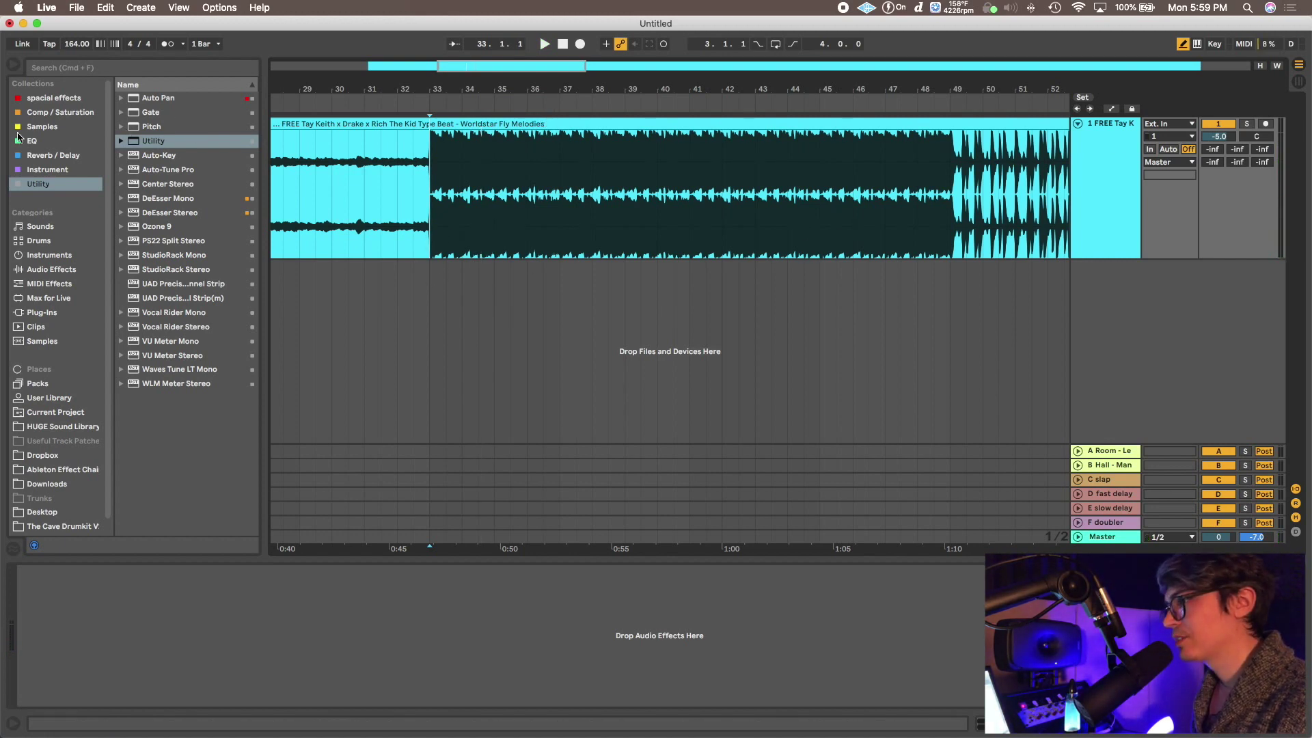
# Add a Sampler MIDI track from Instruments and duplicate it to make three Sampler tracks.
pyautogui.click(51, 170)
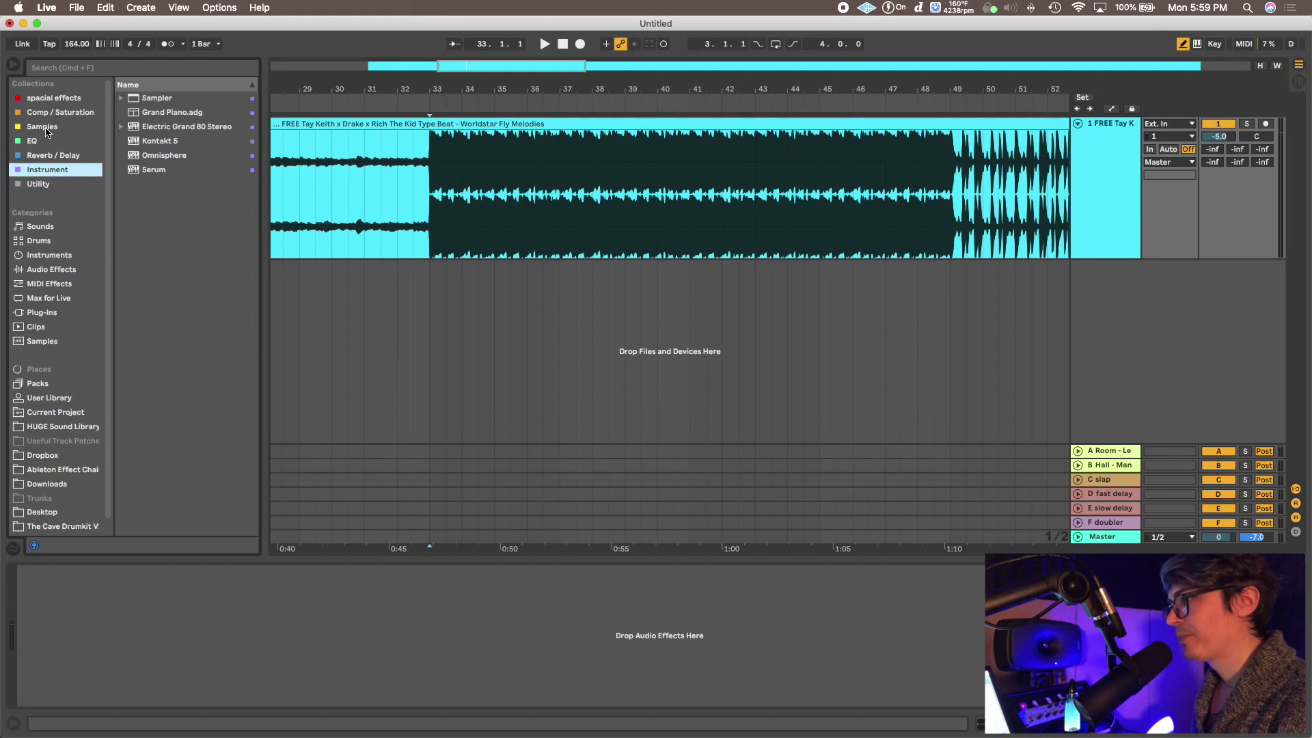
pyautogui.click(62, 260)
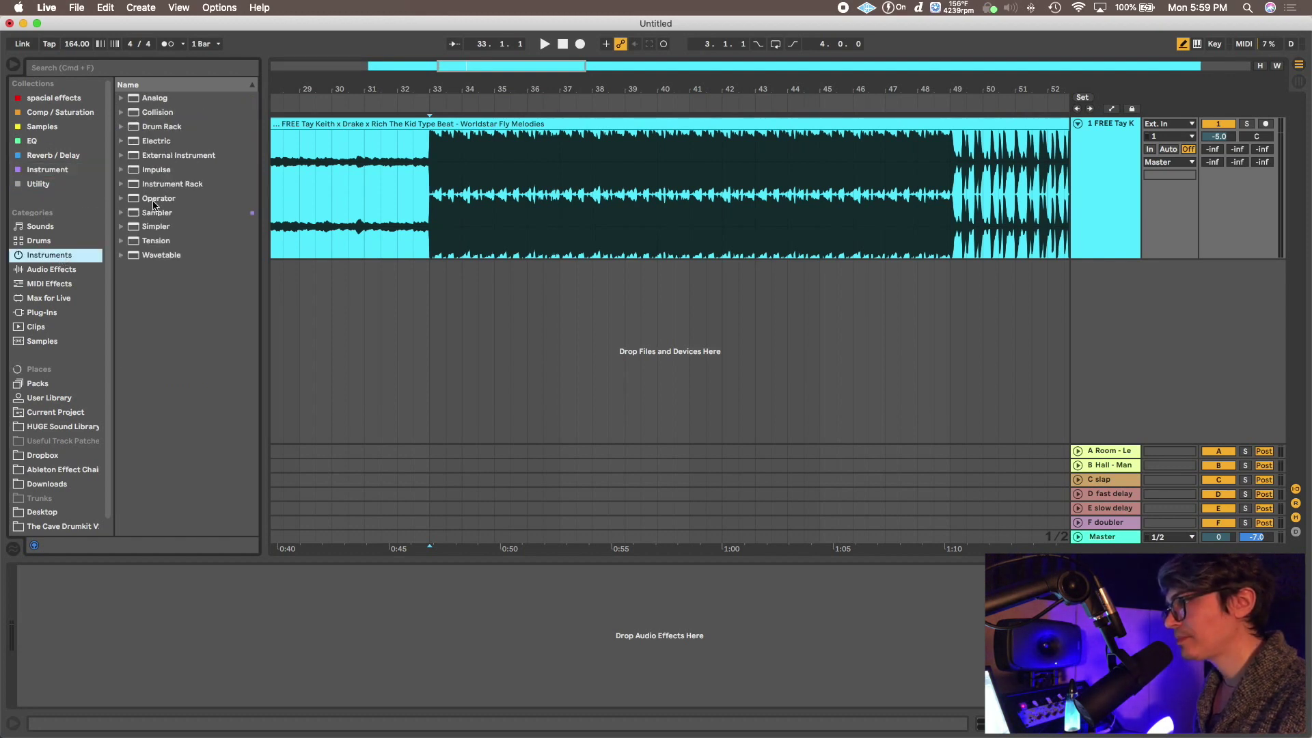
pyautogui.moveTo(157, 213); pyautogui.dragTo(504, 294)
pyautogui.click(1078, 267)
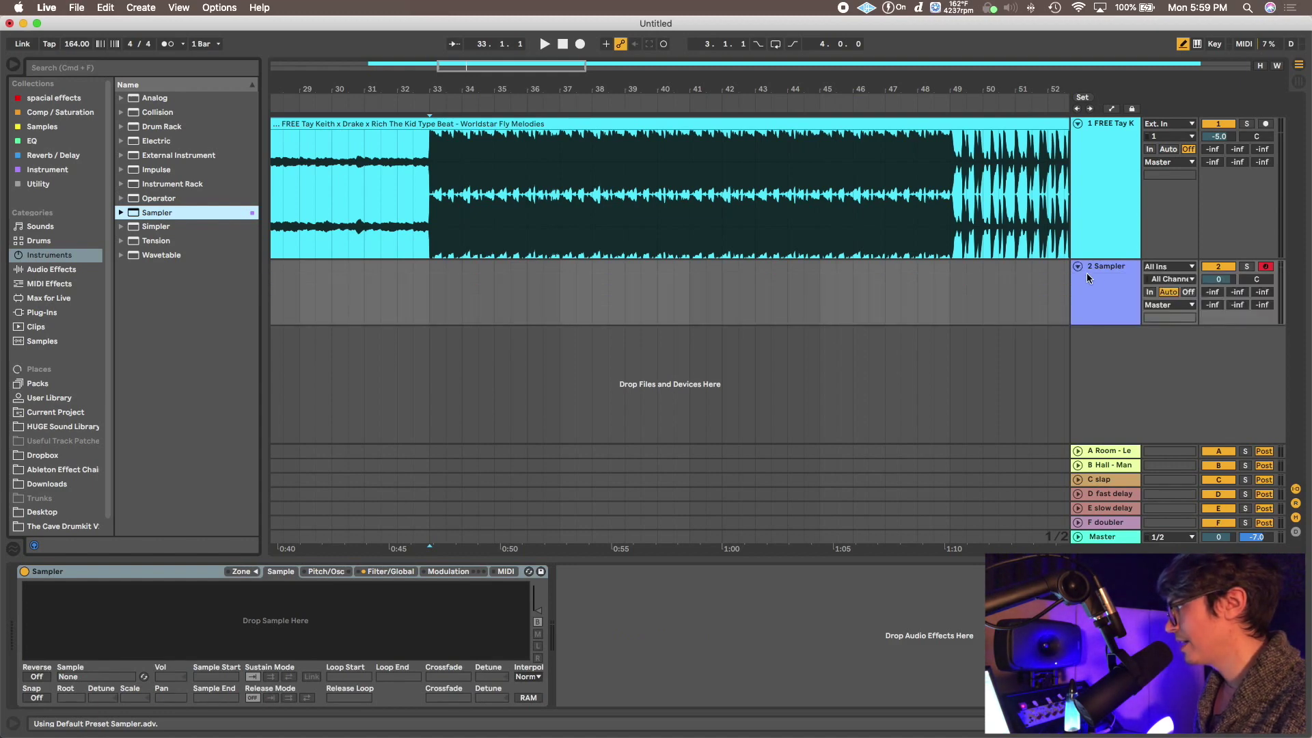
pyautogui.press('super+d')
pyautogui.press('super+d')
# Rename the three Sampler tracks kick, clap and hat.
pyautogui.click(1104, 272)
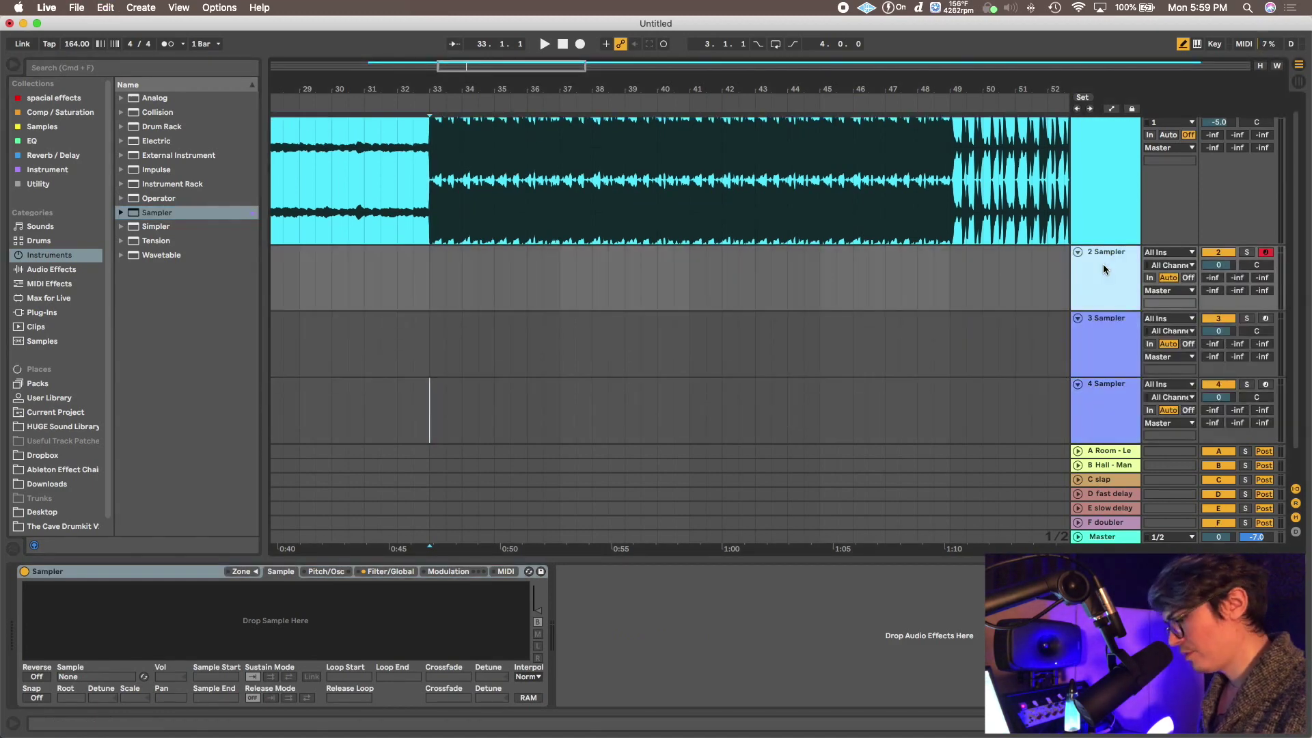
pyautogui.write('kick')
pyautogui.press('Tab')
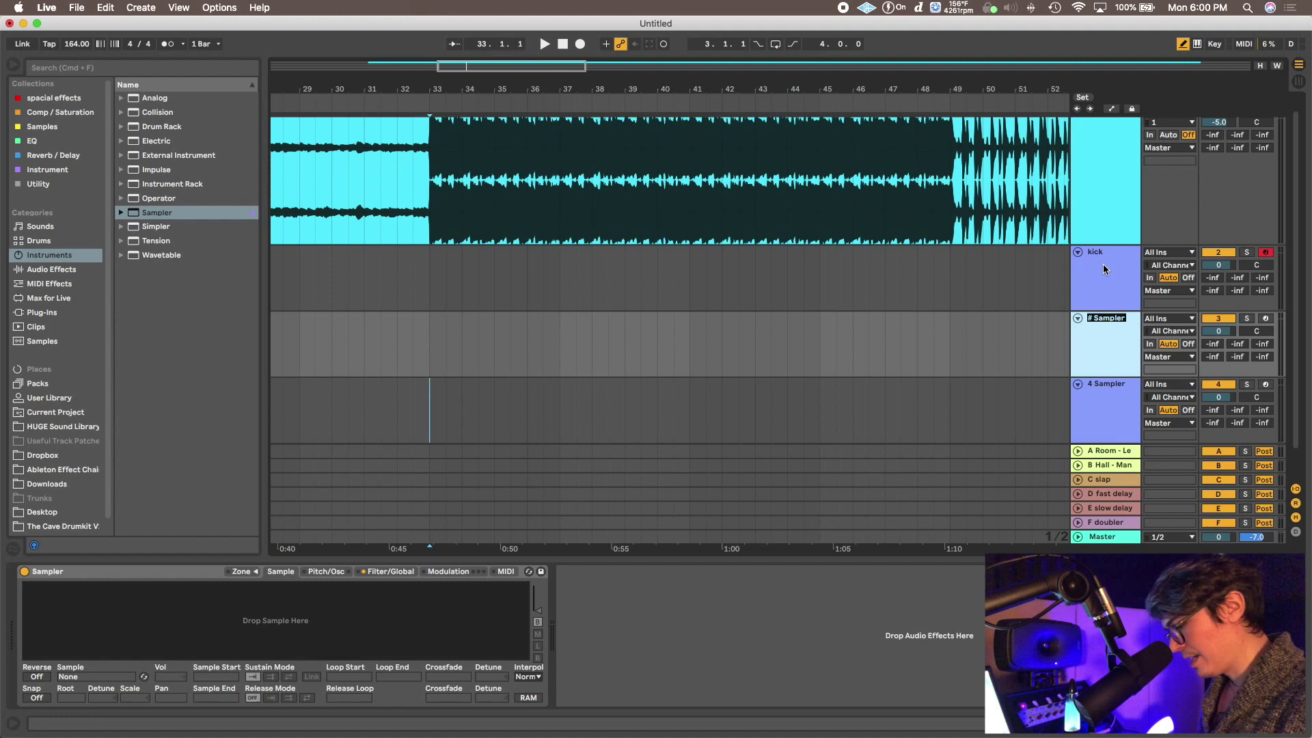
pyautogui.write('clap')
pyautogui.press('Tab')
pyautogui.write('hat')
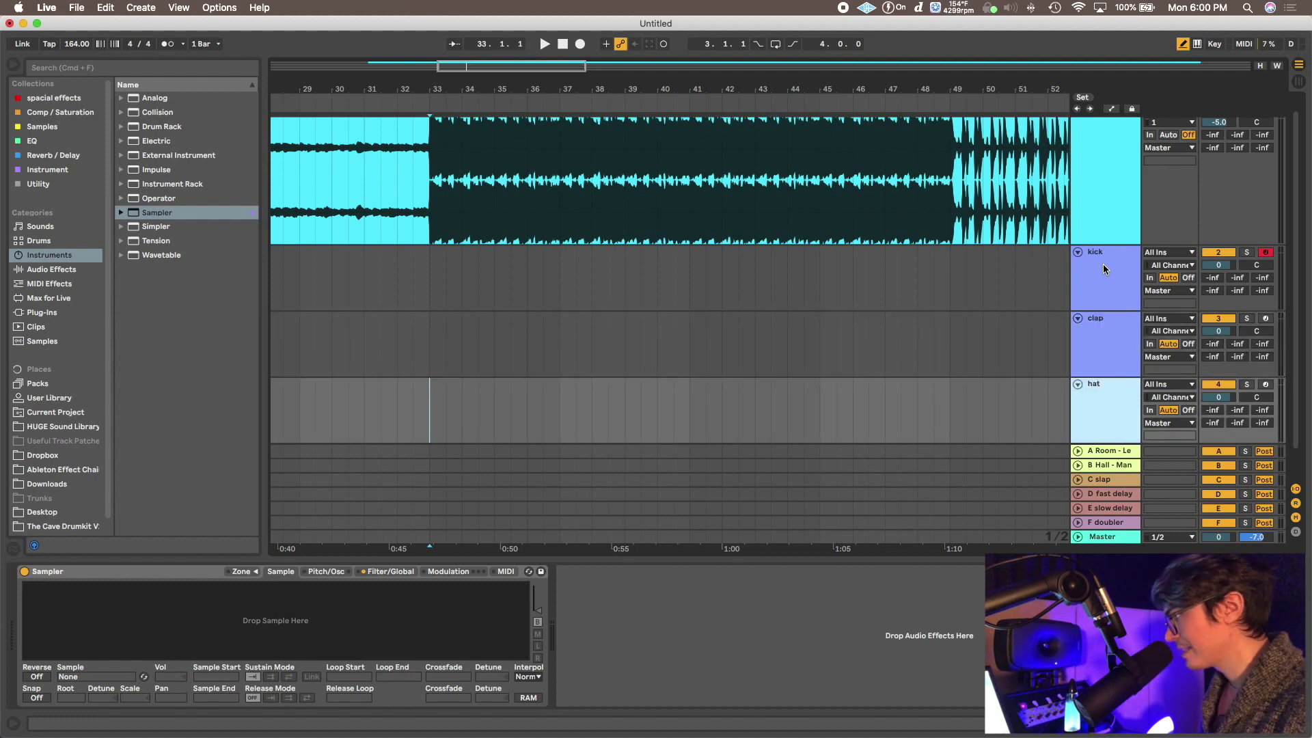
pyautogui.click(1103, 264)
pyautogui.scroll(-1, 53, 501)
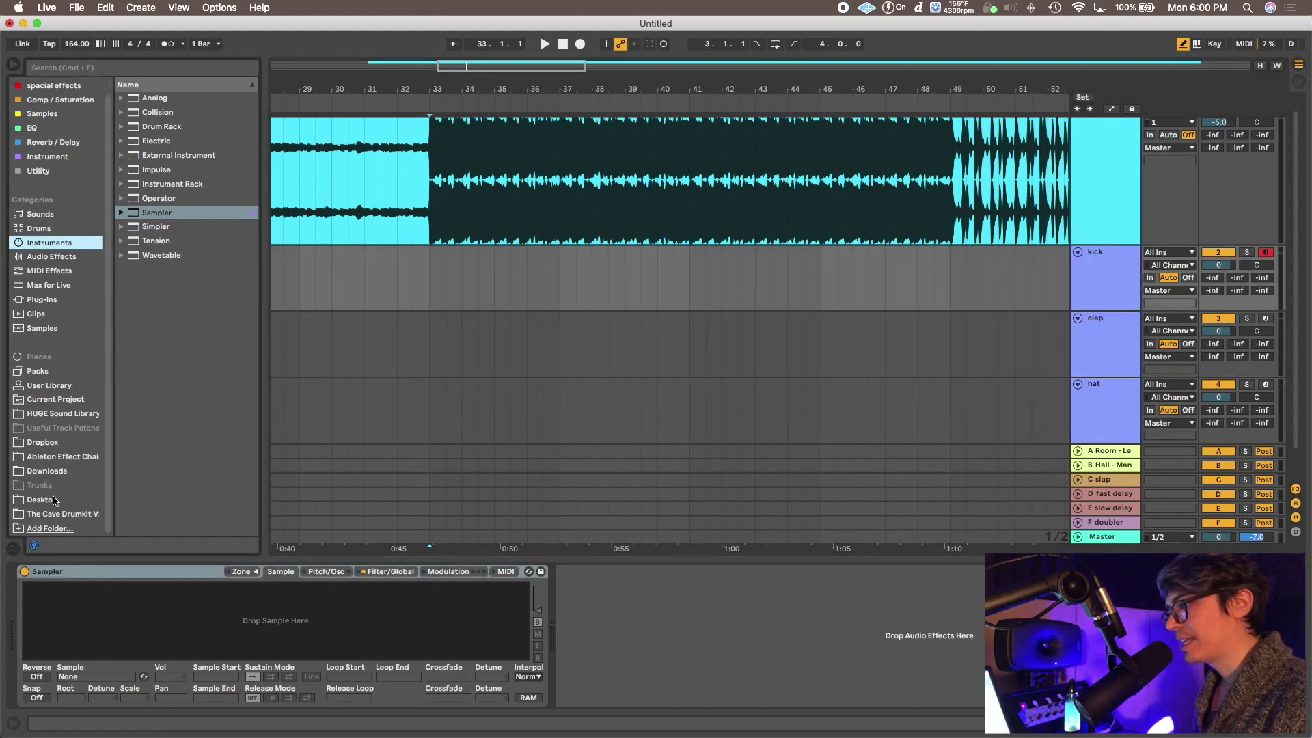
# Open The Cave Drumkit V2 Kick folder and audition the kick samples over the beat.
pyautogui.click(65, 515)
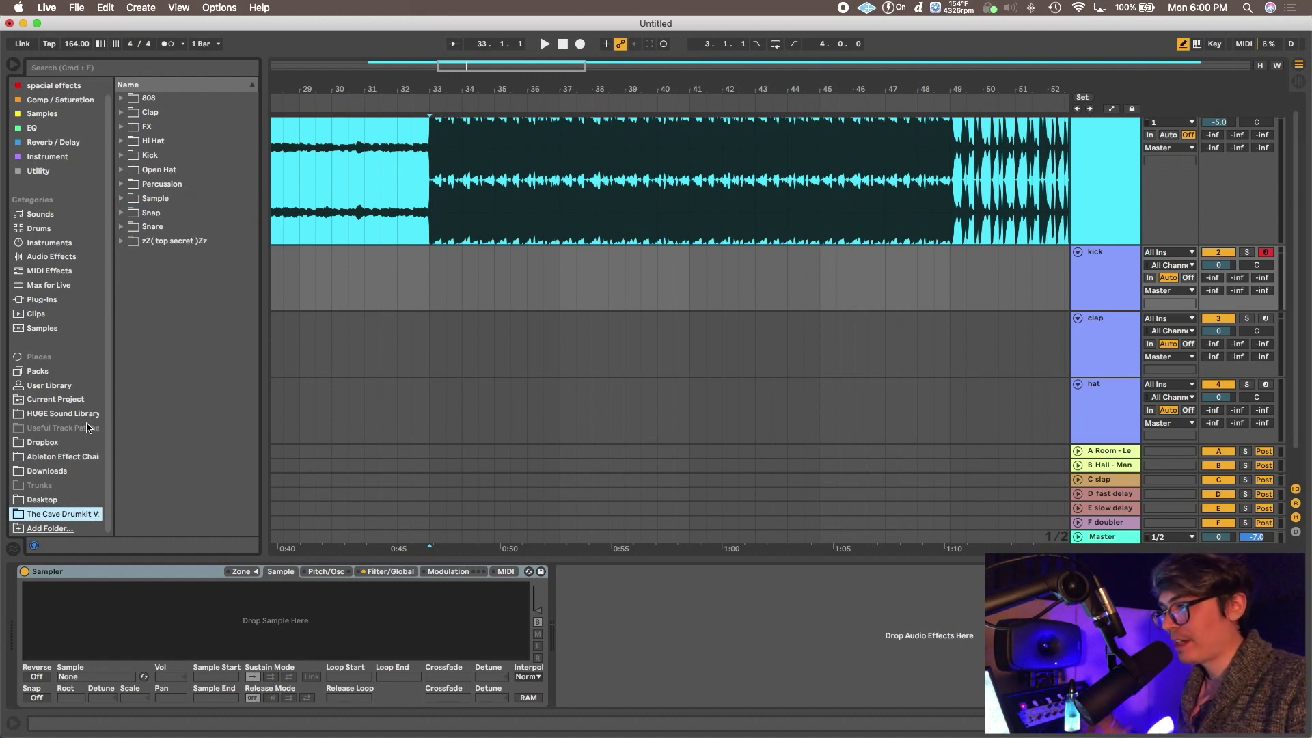
pyautogui.moveTo(112, 308); pyautogui.dragTo(124, 301)
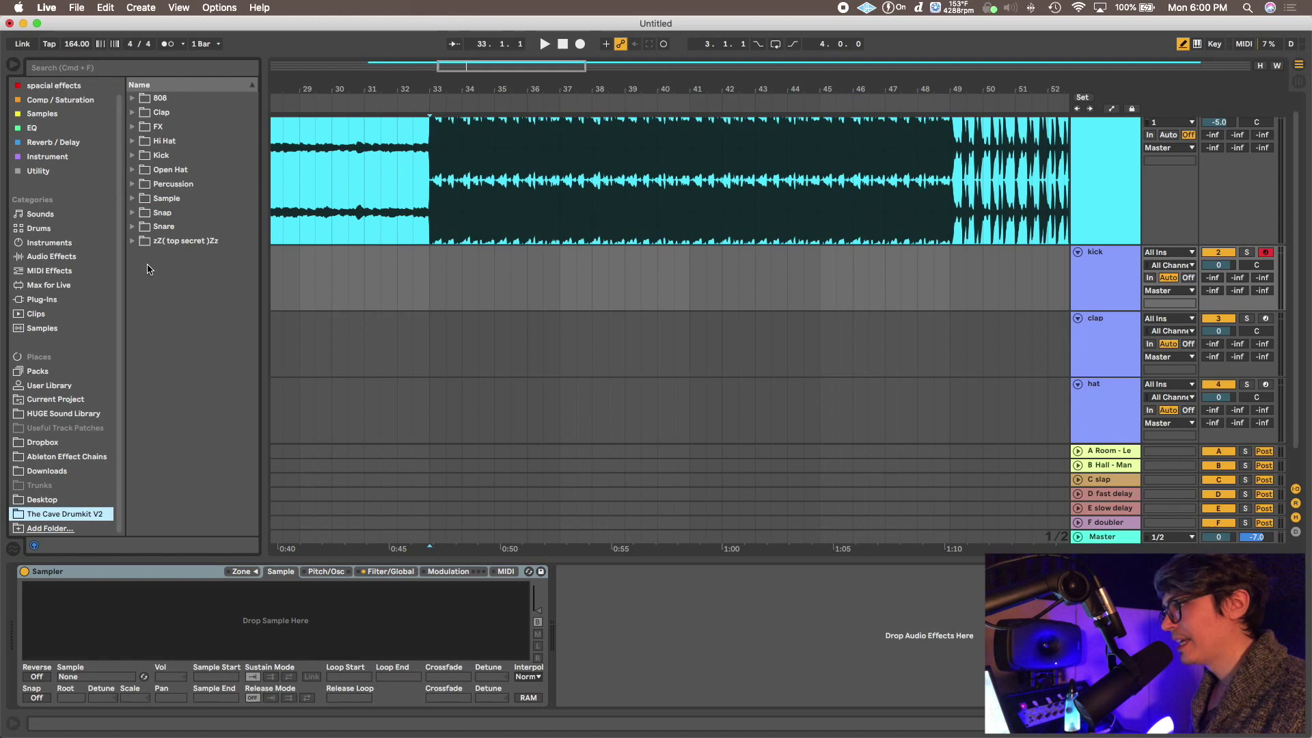
pyautogui.click(133, 156)
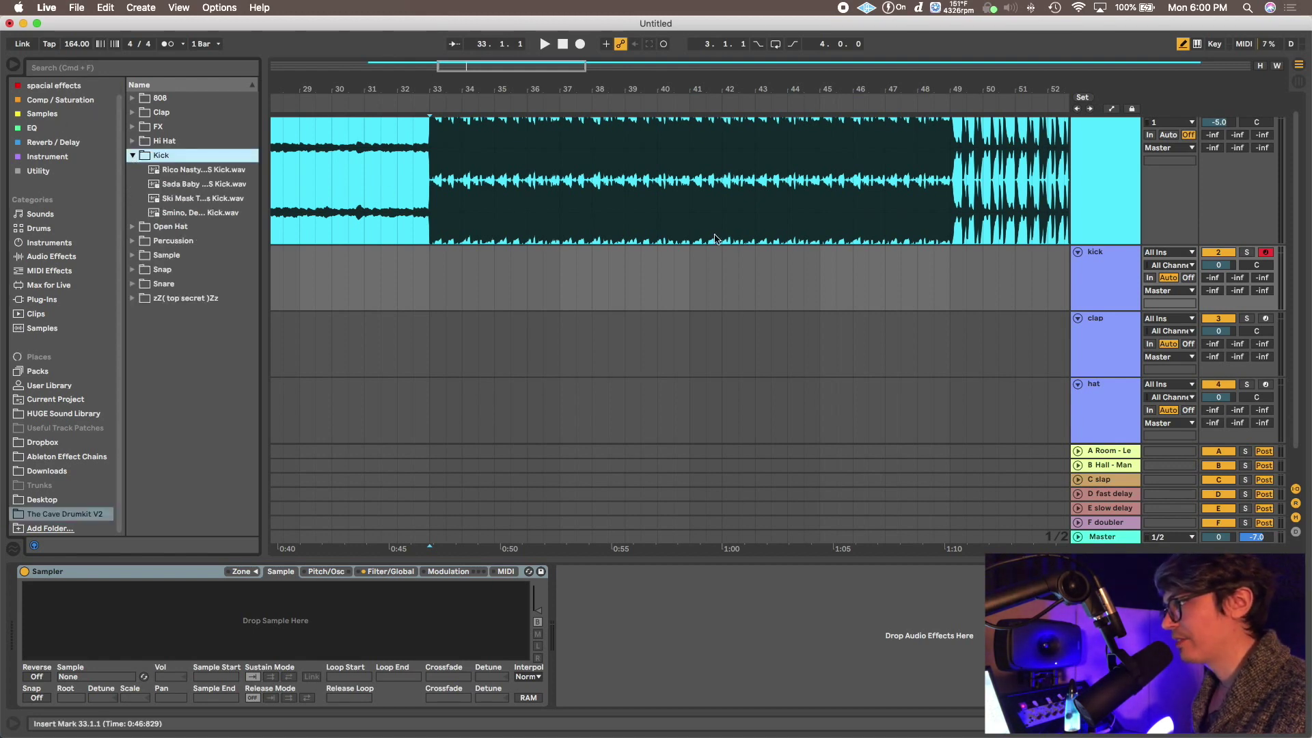
pyautogui.click(436, 231)
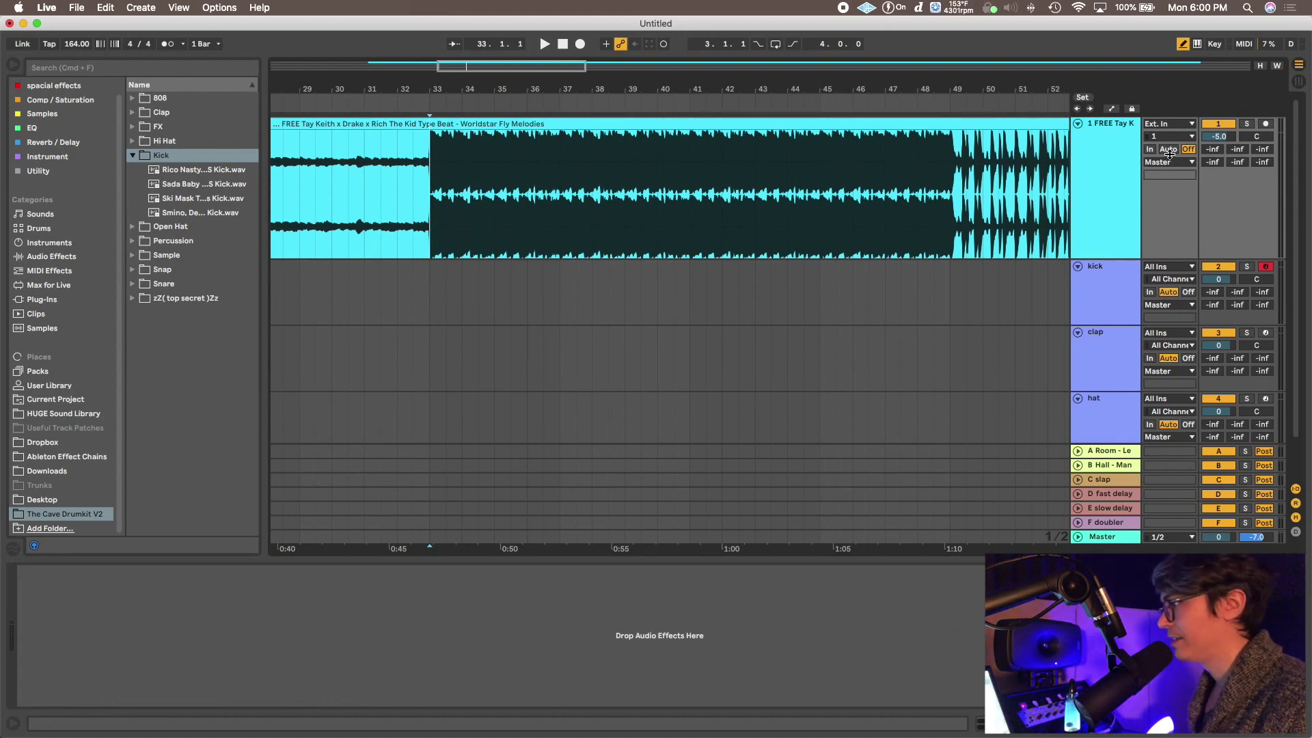
pyautogui.press('space')
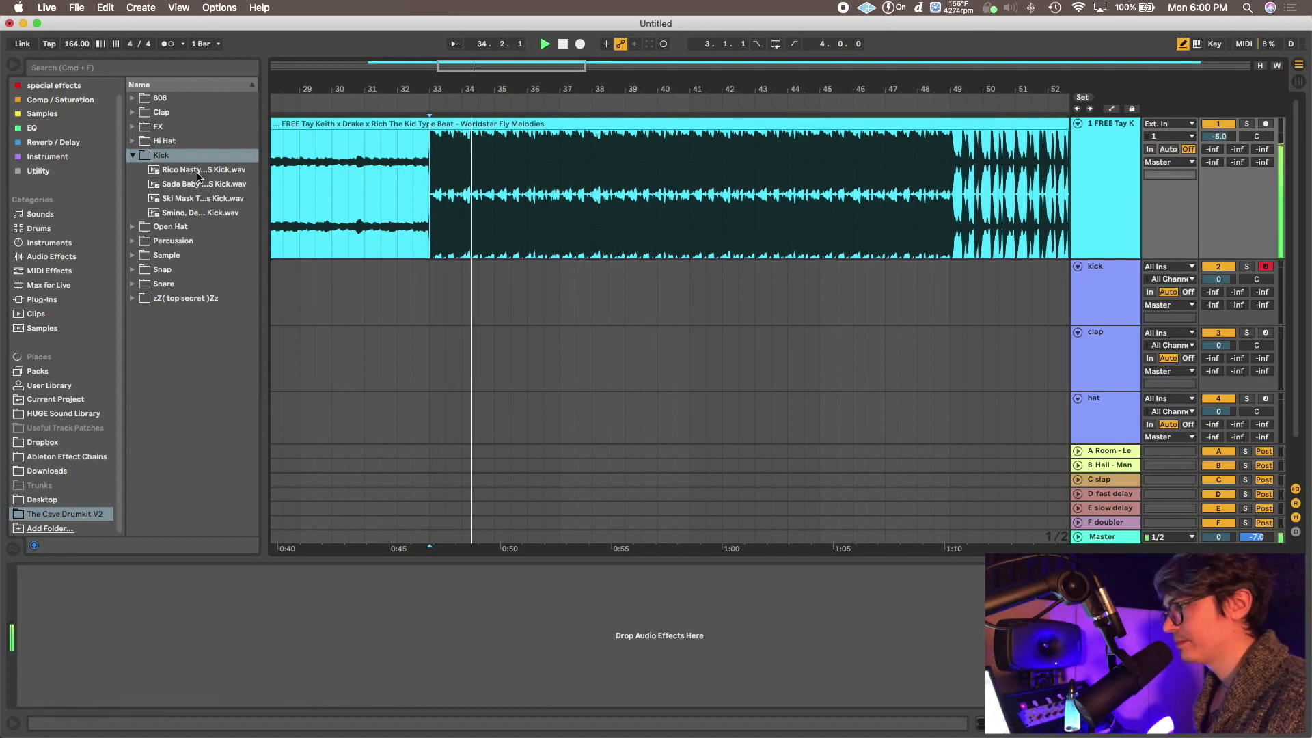
pyautogui.click(207, 168)
pyautogui.press('Down')
pyautogui.press('Down')
pyautogui.press('Down')
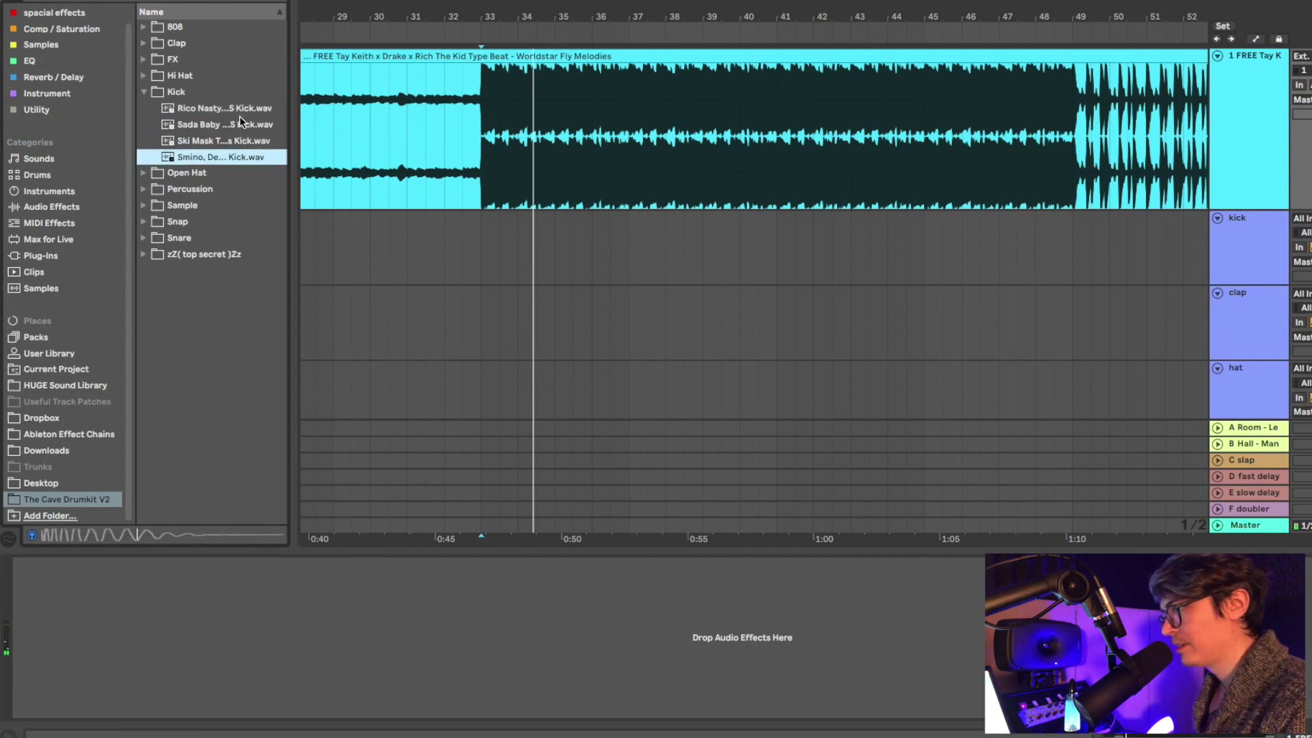
pyautogui.press('Up')
pyautogui.press('Up')
pyautogui.press('Up')
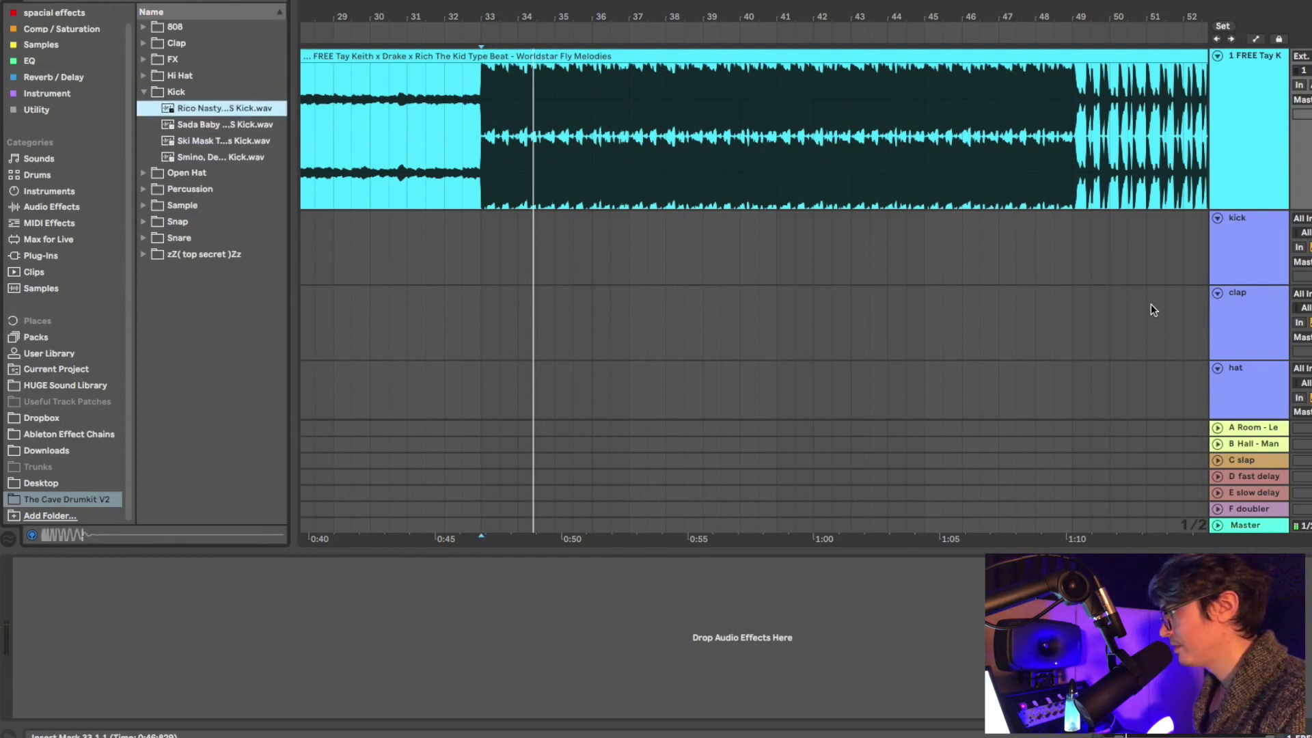
# Load the first kick sample into the kick track's Sampler and replay from bar 33.
pyautogui.click(1153, 272)
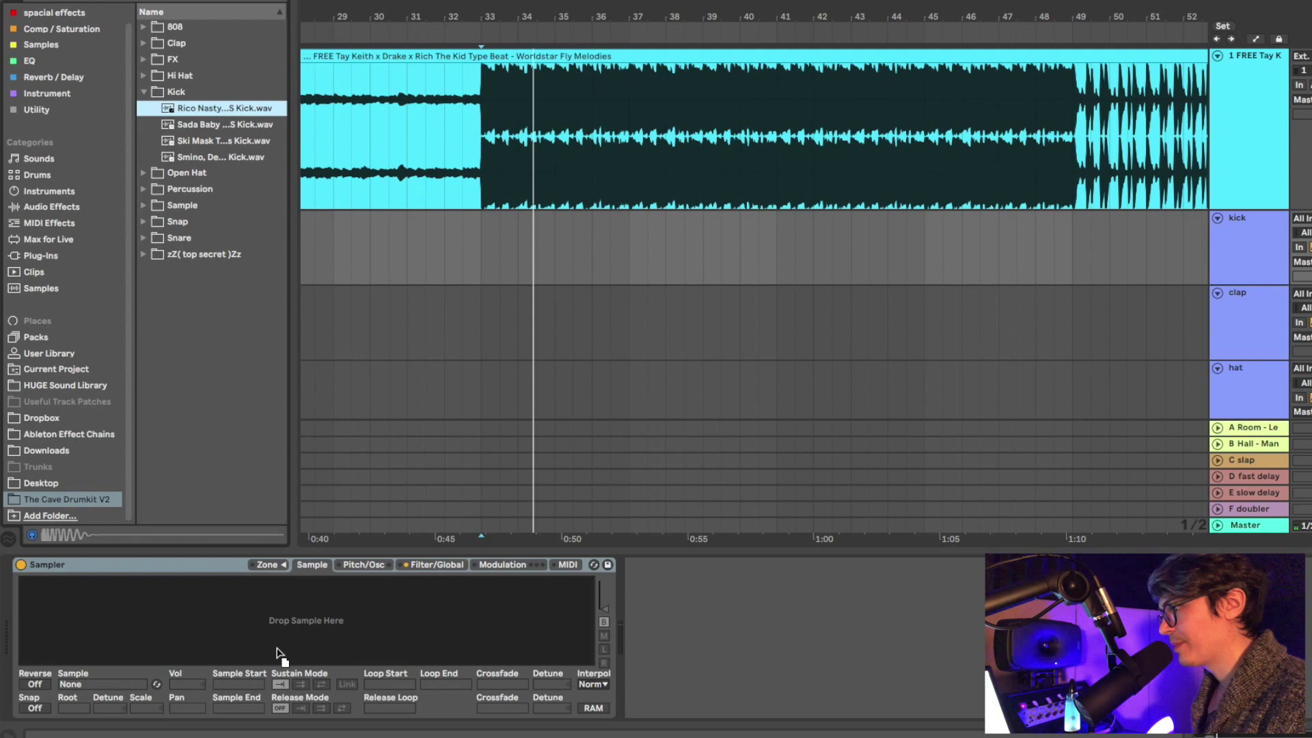
pyautogui.moveTo(276, 652); pyautogui.dragTo(314, 642)
pyautogui.click(488, 183)
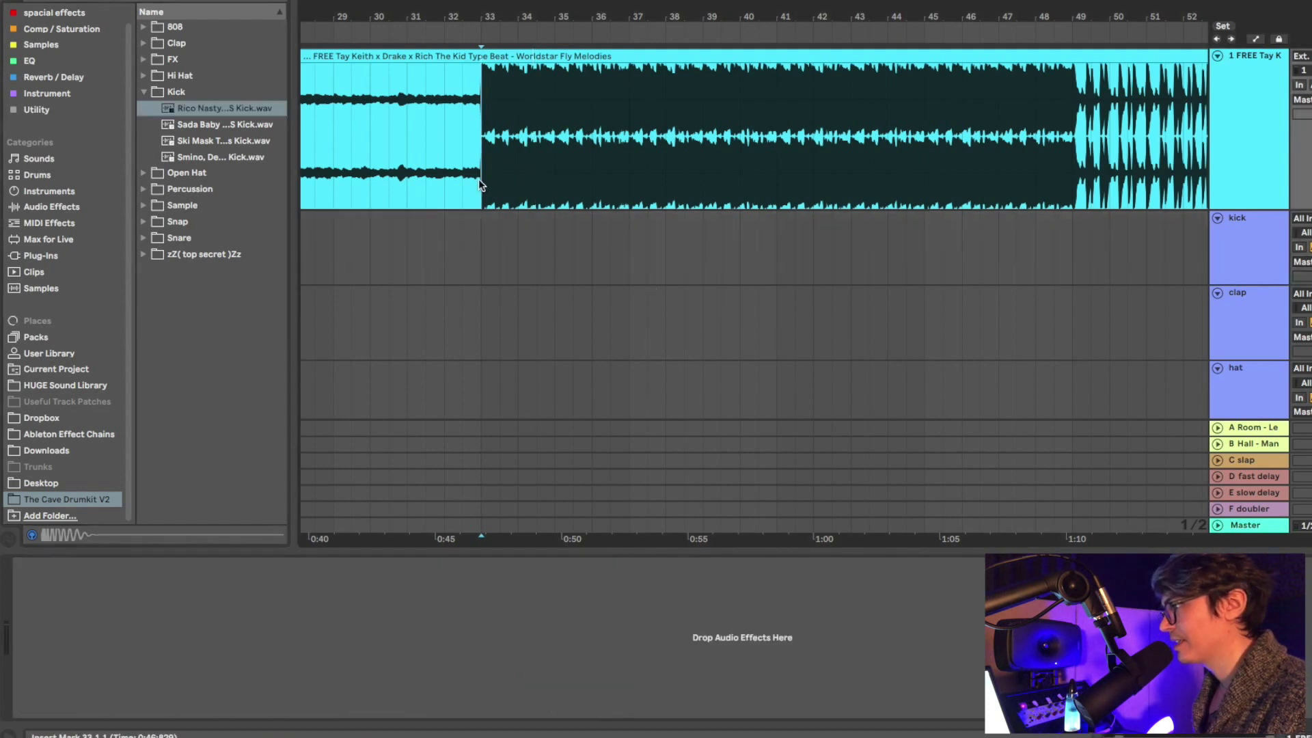
pyautogui.press('space')
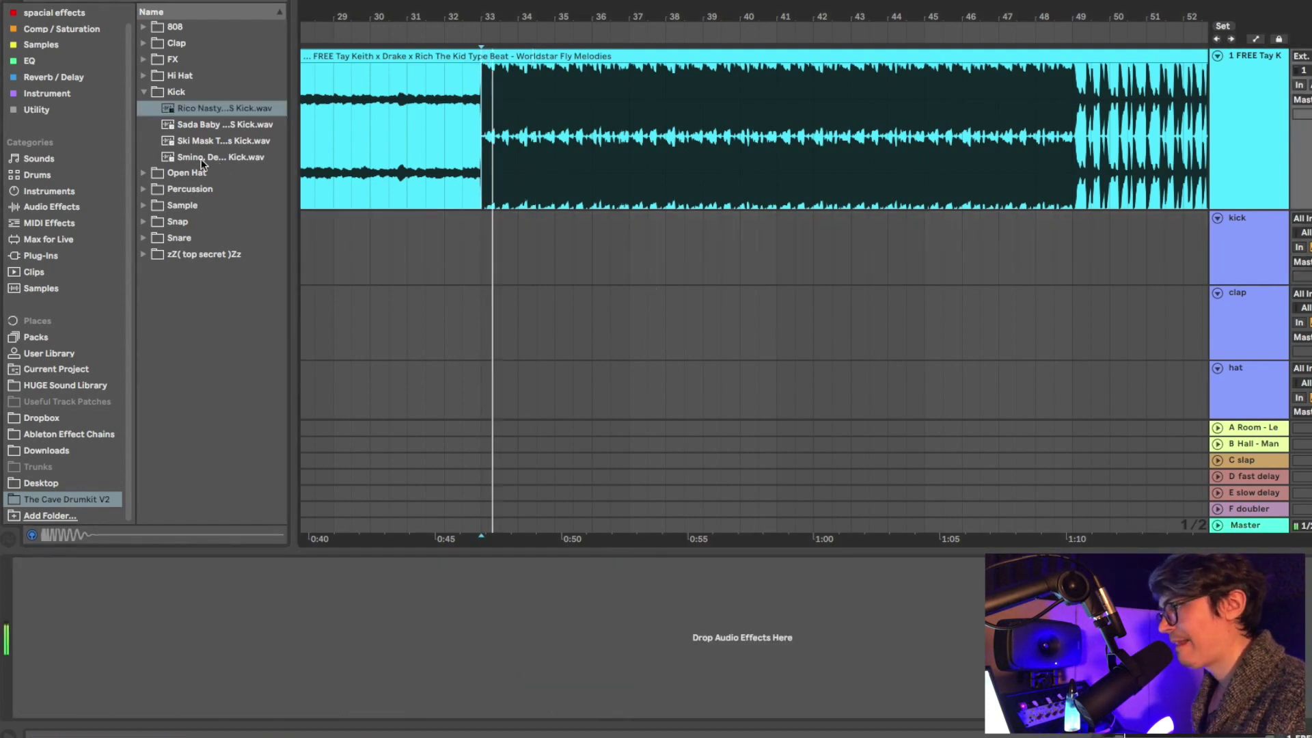
pyautogui.click(143, 238)
# Audition the Clap samples and load the chosen clap into the clap track's Sampler.
pyautogui.click(142, 169)
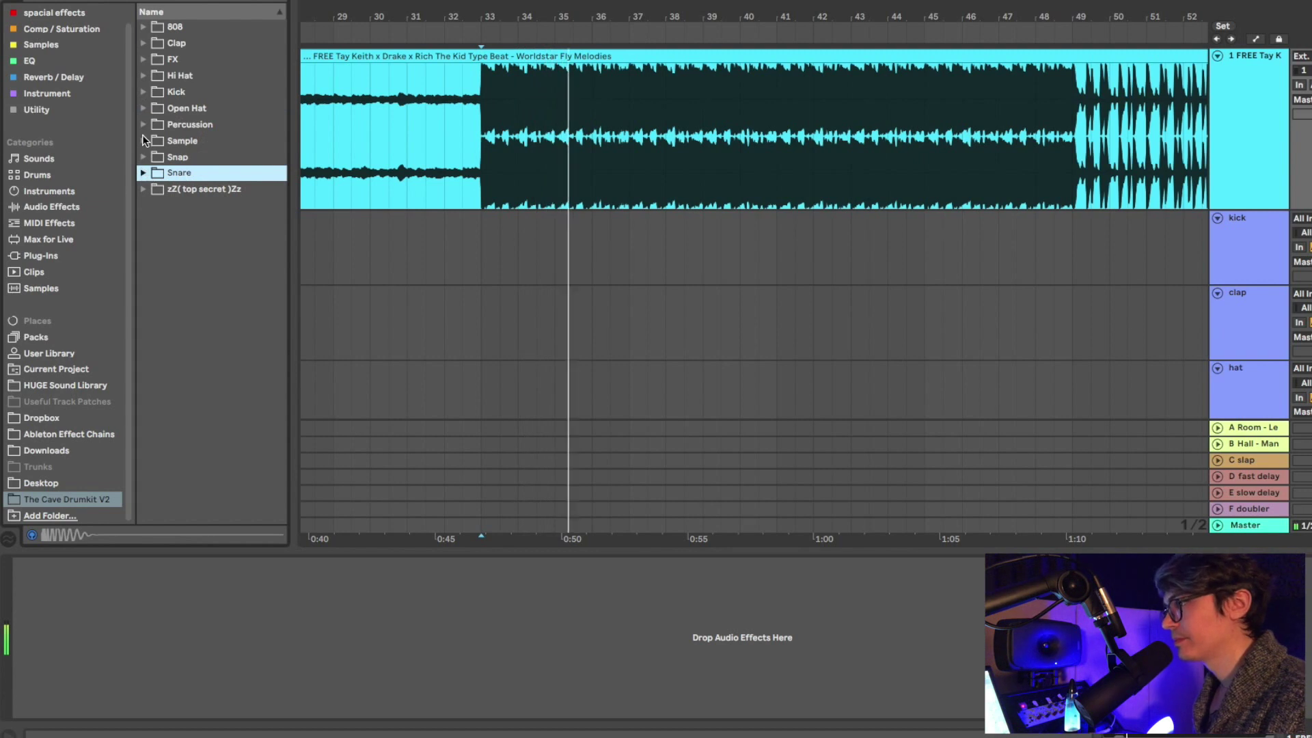
pyautogui.click(143, 43)
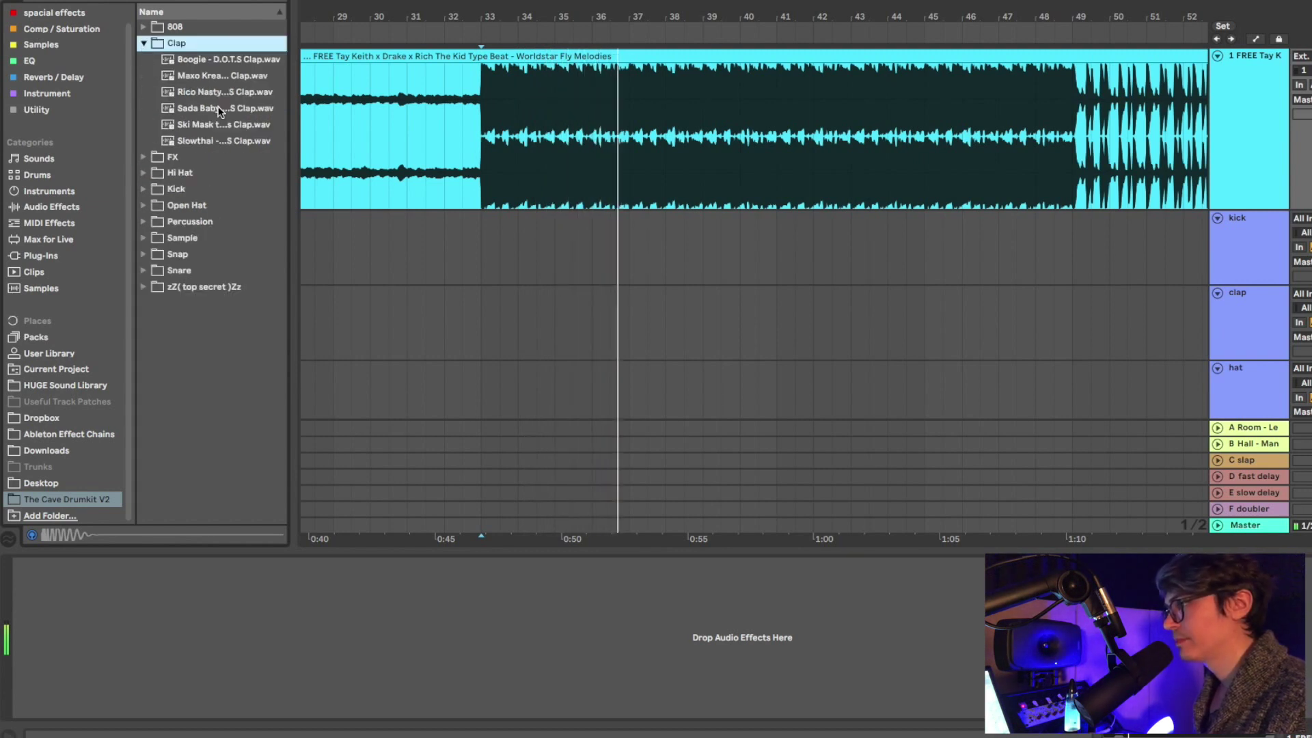
pyautogui.click(215, 60)
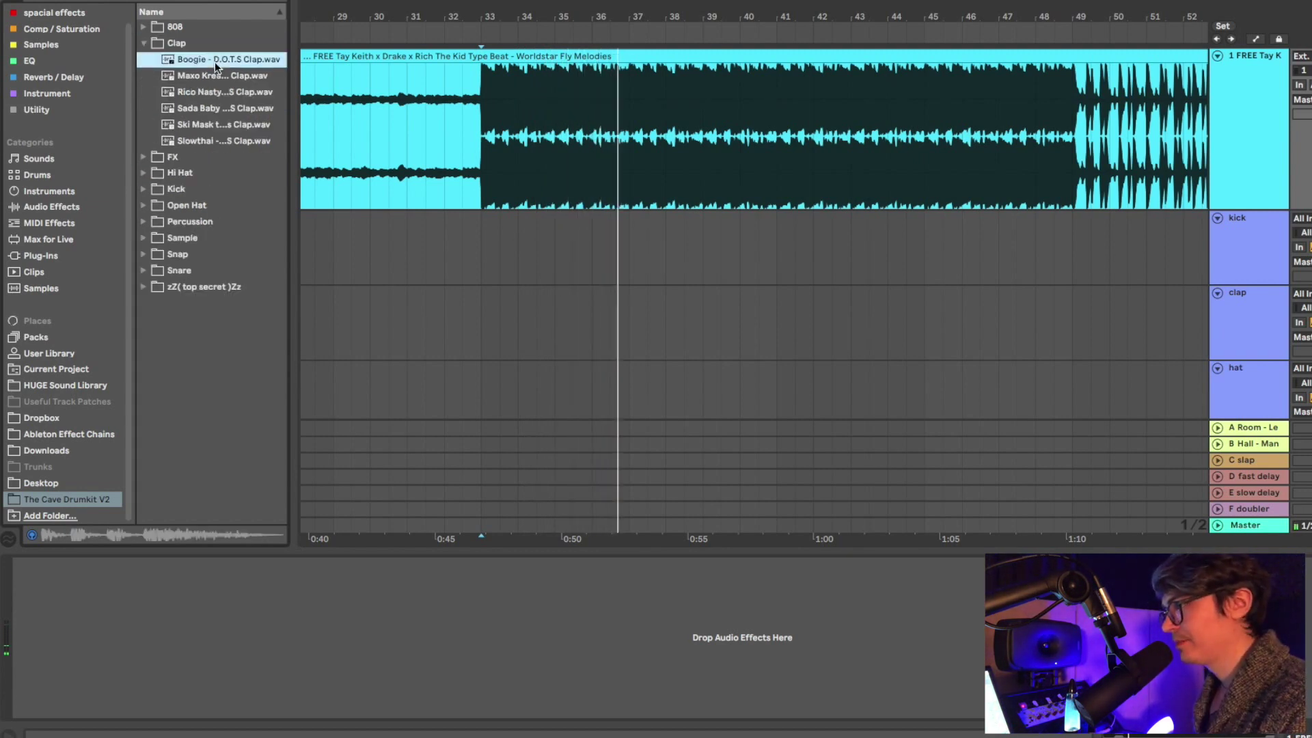
pyautogui.press('Down')
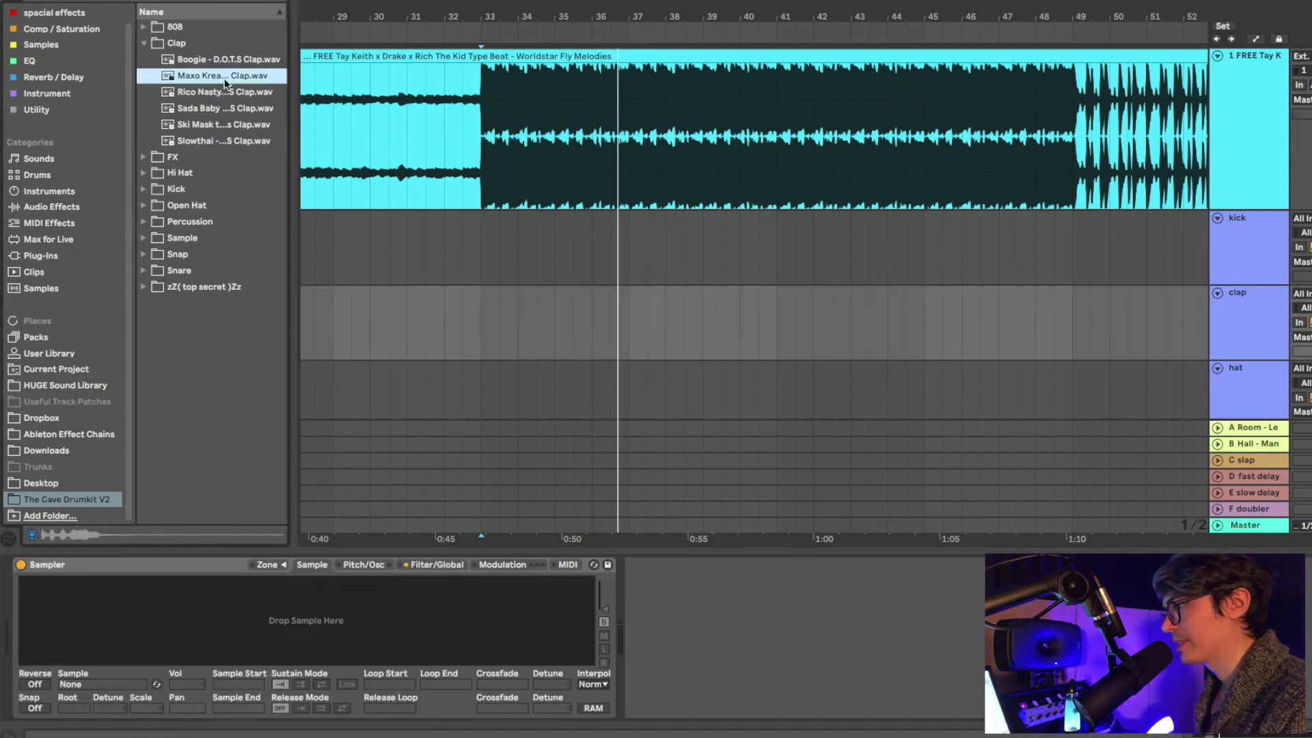
pyautogui.moveTo(225, 80); pyautogui.dragTo(375, 615)
pyautogui.click(488, 209)
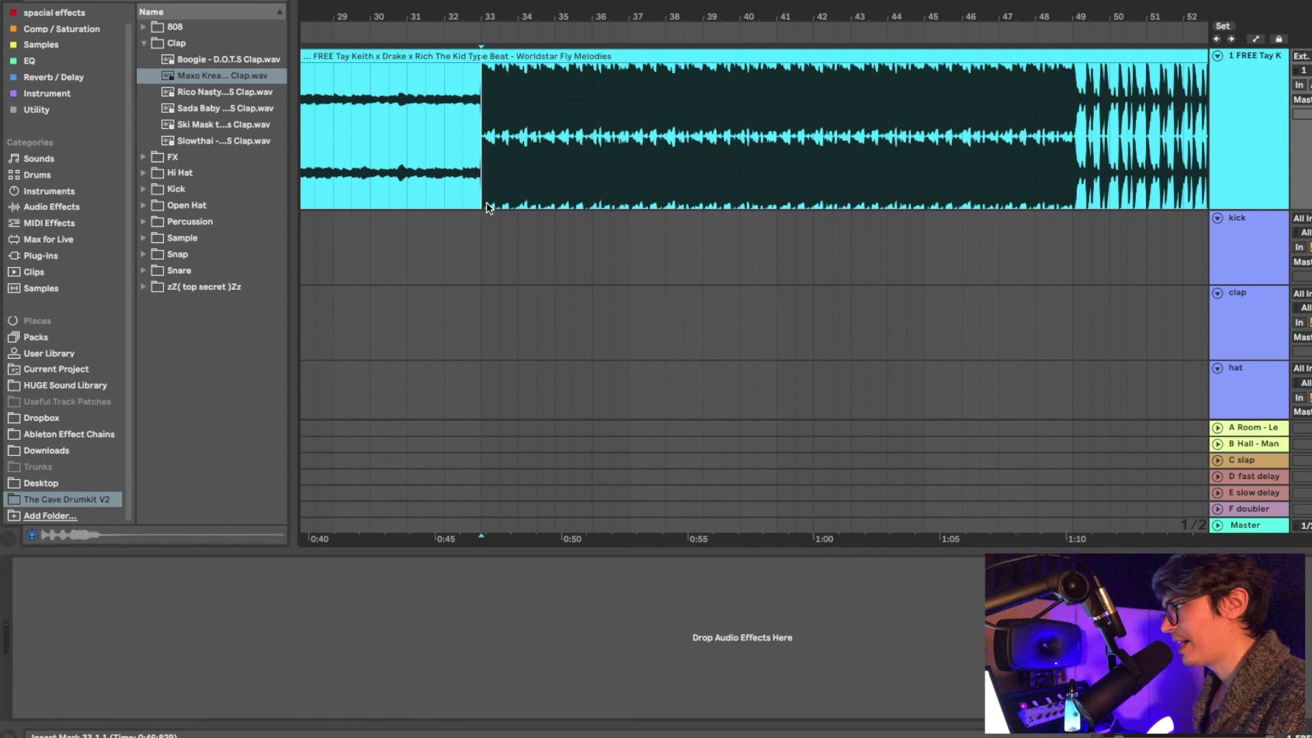
# Audition the Hi Hat samples and load the chosen hi-hat into the hat track's Sampler.
pyautogui.click(142, 173)
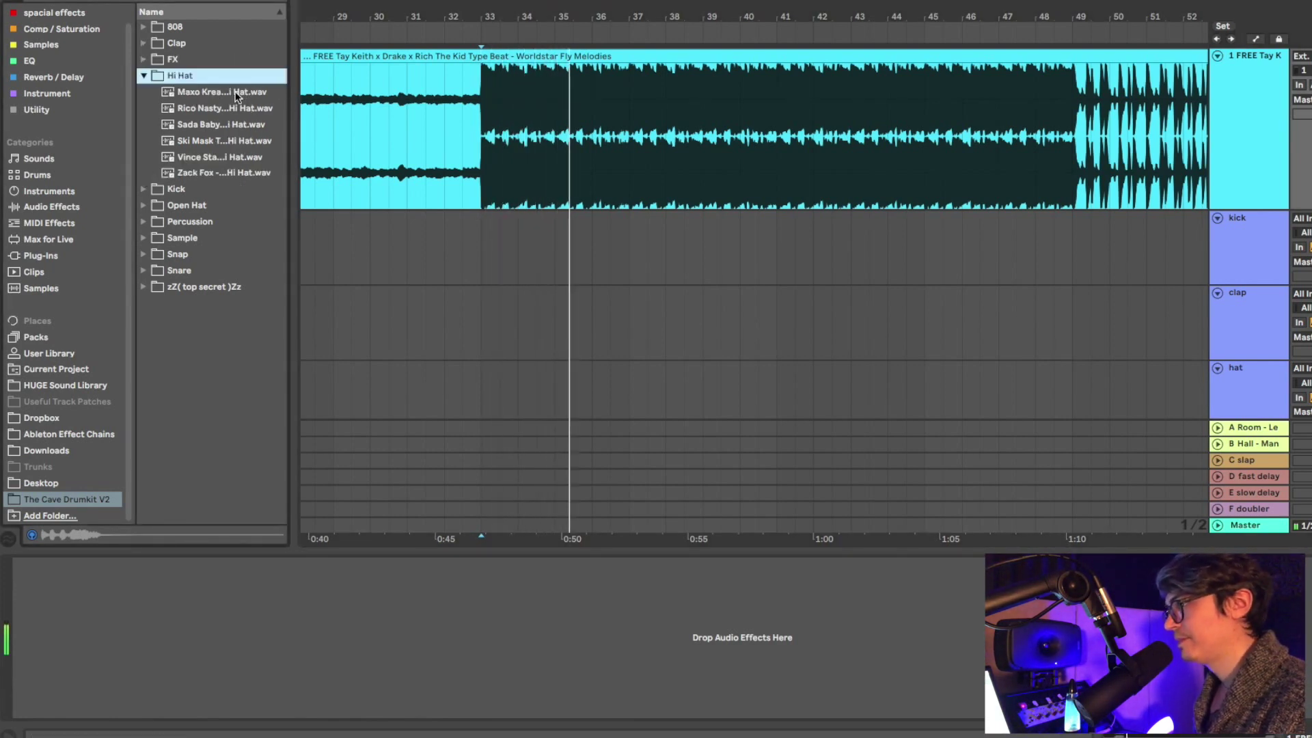
pyautogui.press('Down')
pyautogui.press('Down')
pyautogui.press('Down')
pyautogui.press('Down')
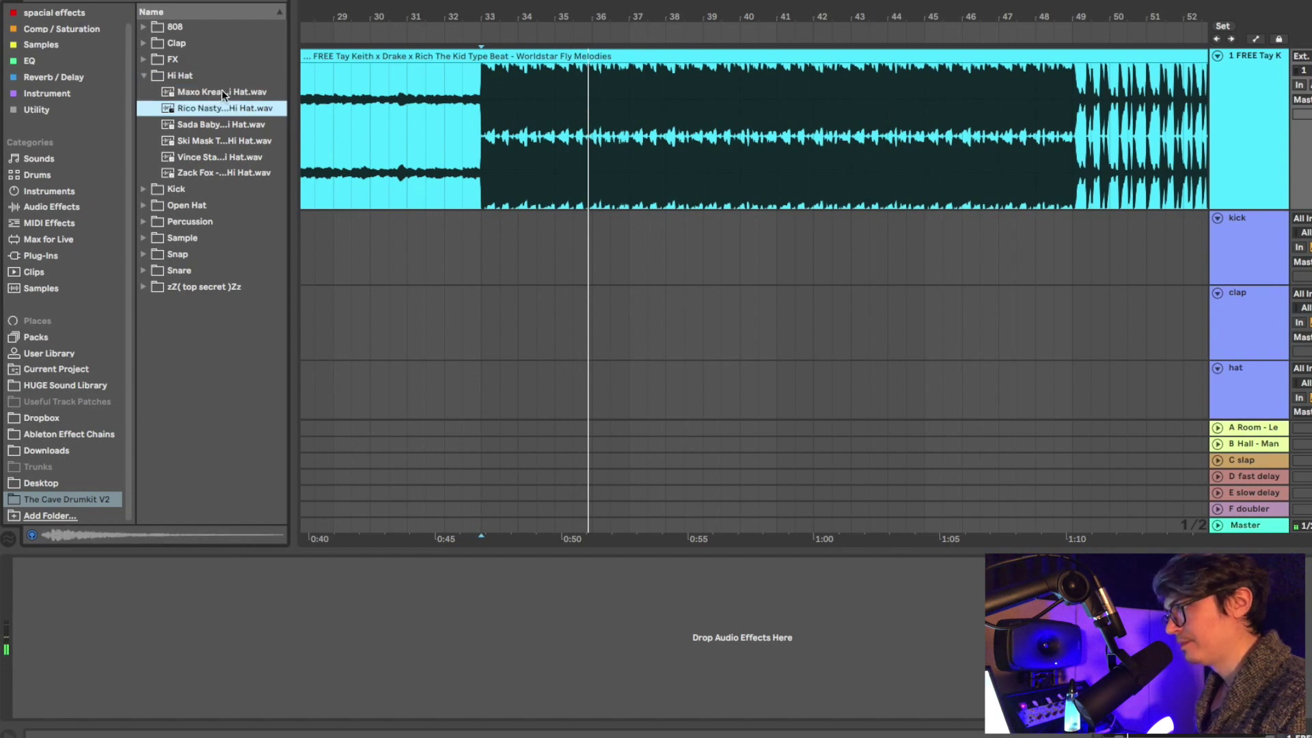
pyautogui.press('Up')
pyautogui.press('Down')
pyautogui.press('Down')
pyautogui.press('Down')
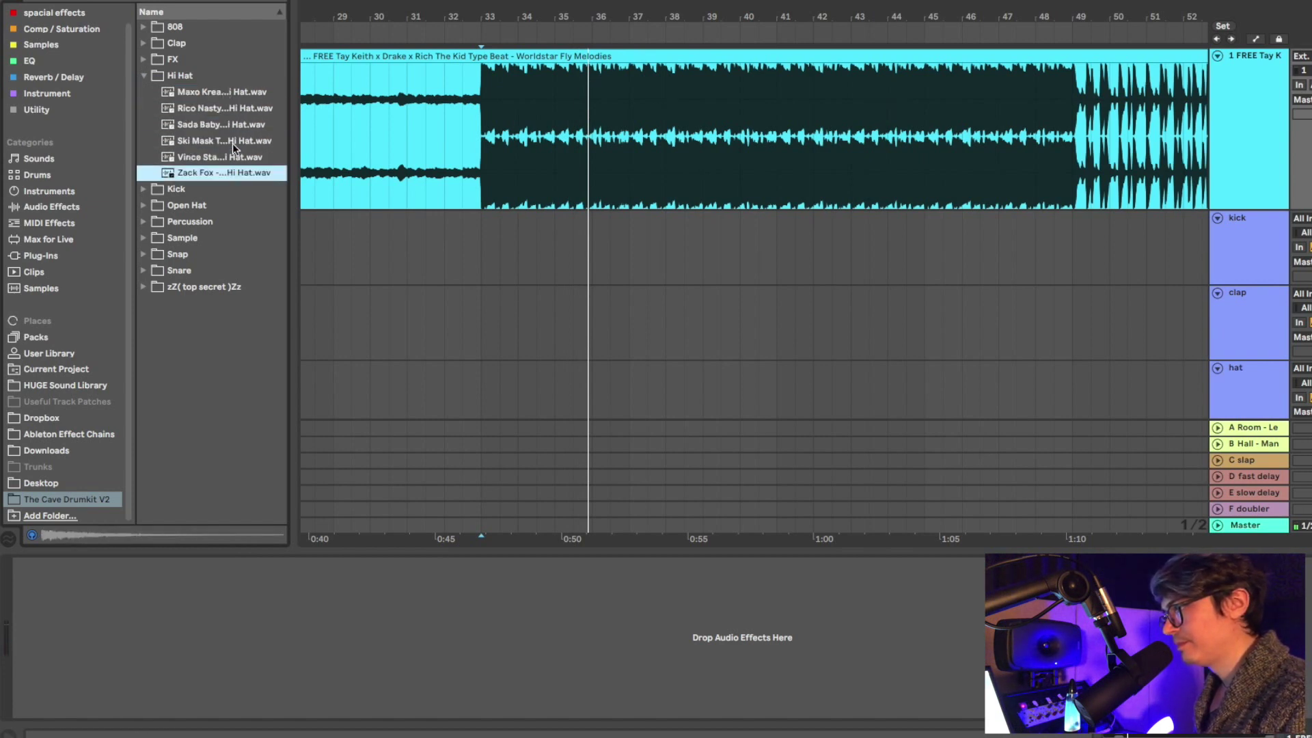
pyautogui.press('Up')
pyautogui.press('Up')
pyautogui.press('Down')
pyautogui.press('Down')
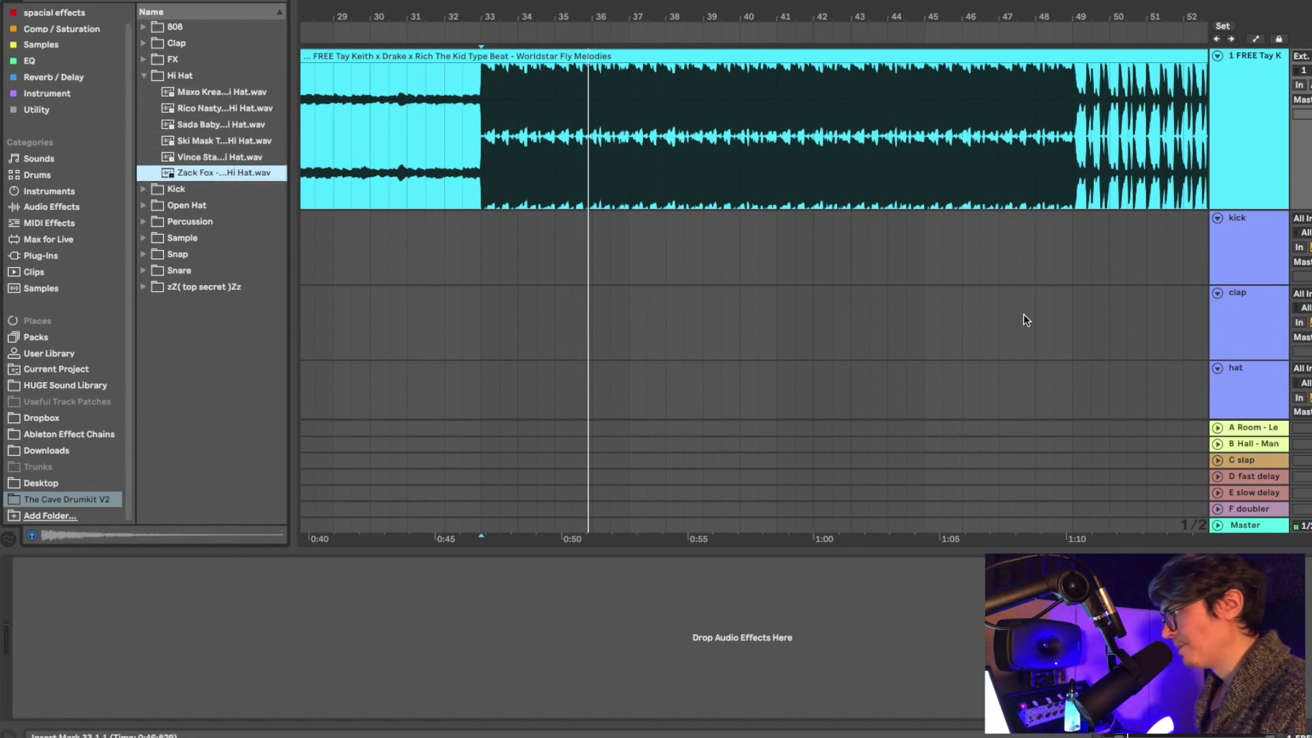
pyautogui.scroll(-1, 1273, 253)
pyautogui.click(1251, 373)
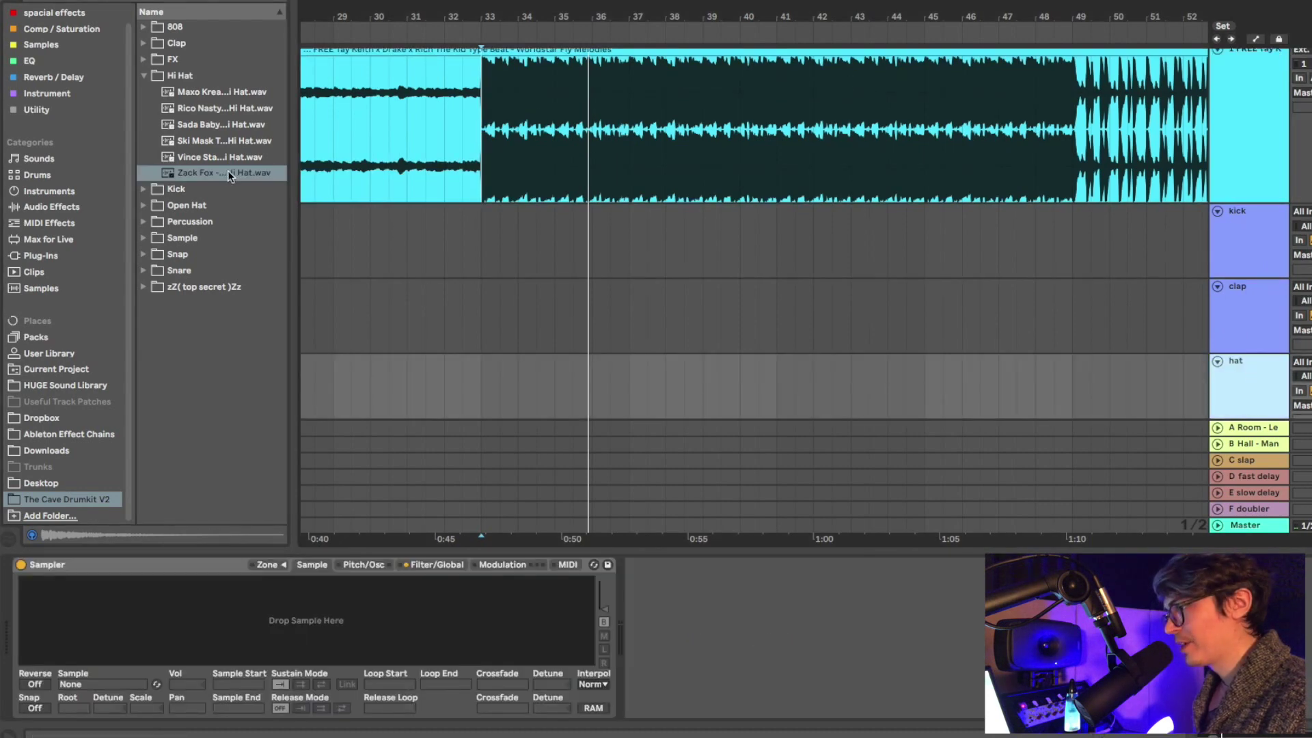
pyautogui.moveTo(228, 171); pyautogui.dragTo(306, 619)
# Loop bars 33–37 and insert an empty four-bar MIDI clip there on the kick track.
pyautogui.press('super+alt+b')
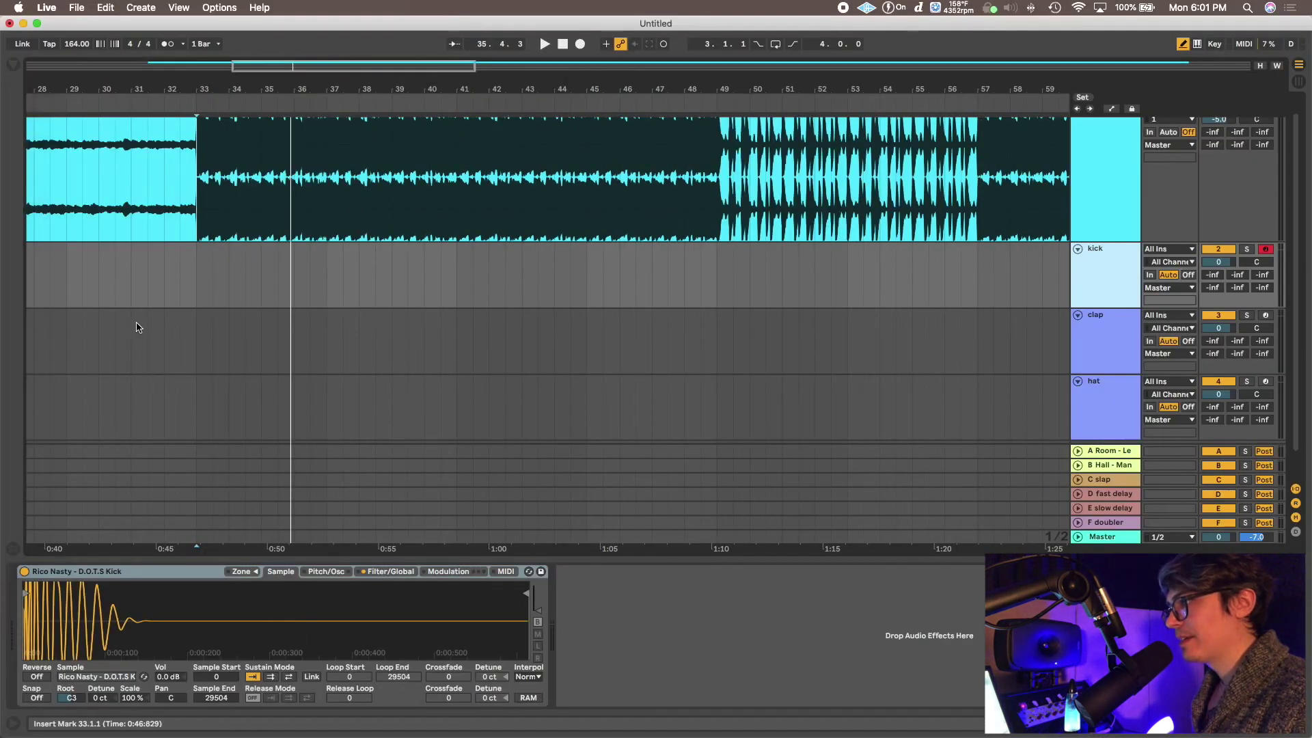
pyautogui.moveTo(202, 279); pyautogui.dragTo(326, 271)
pyautogui.scroll(1, 162, 317)
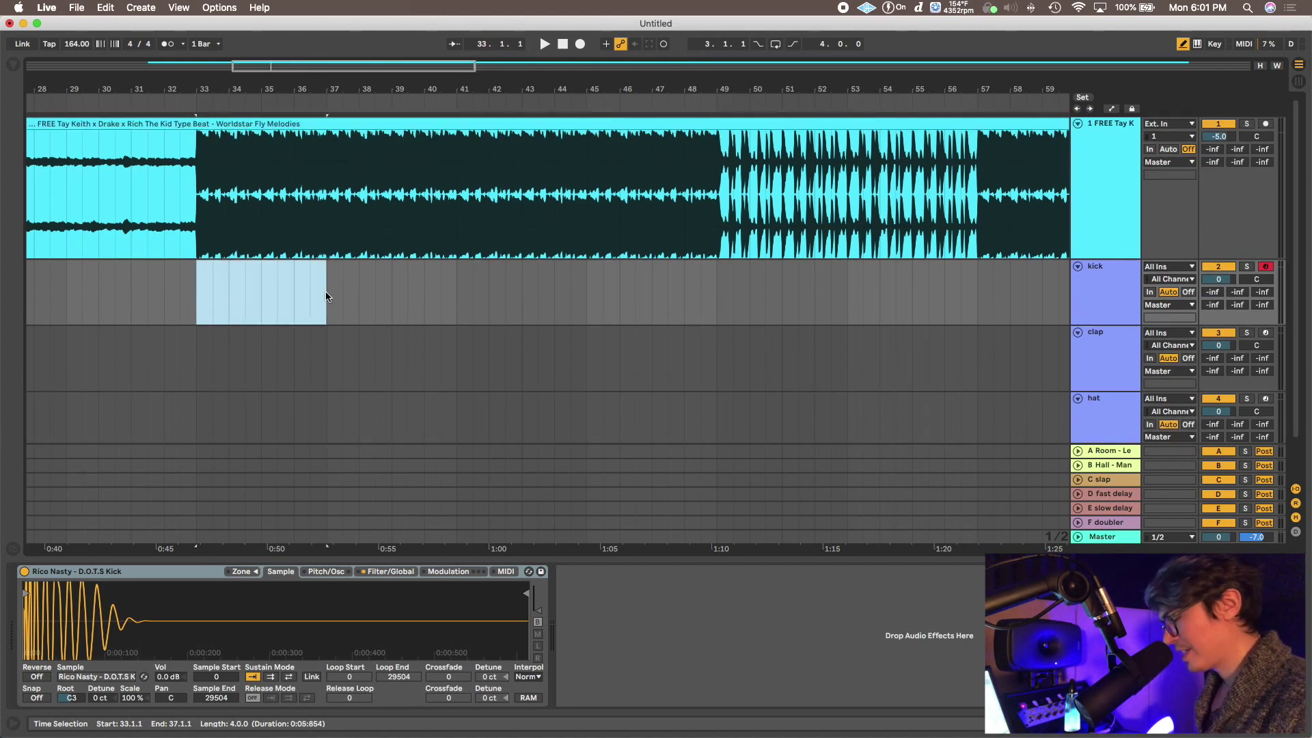
pyautogui.press('super+l')
pyautogui.click(196, 286)
pyautogui.press('space')
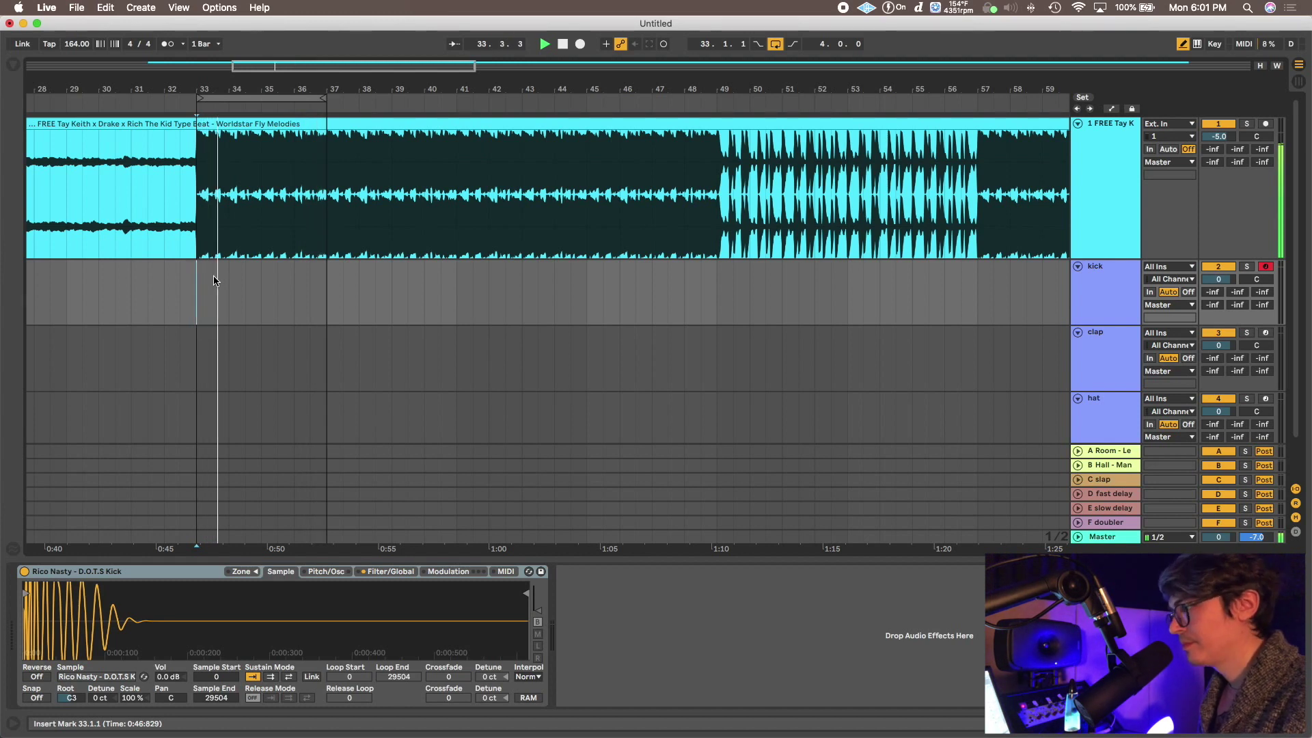
pyautogui.press('space')
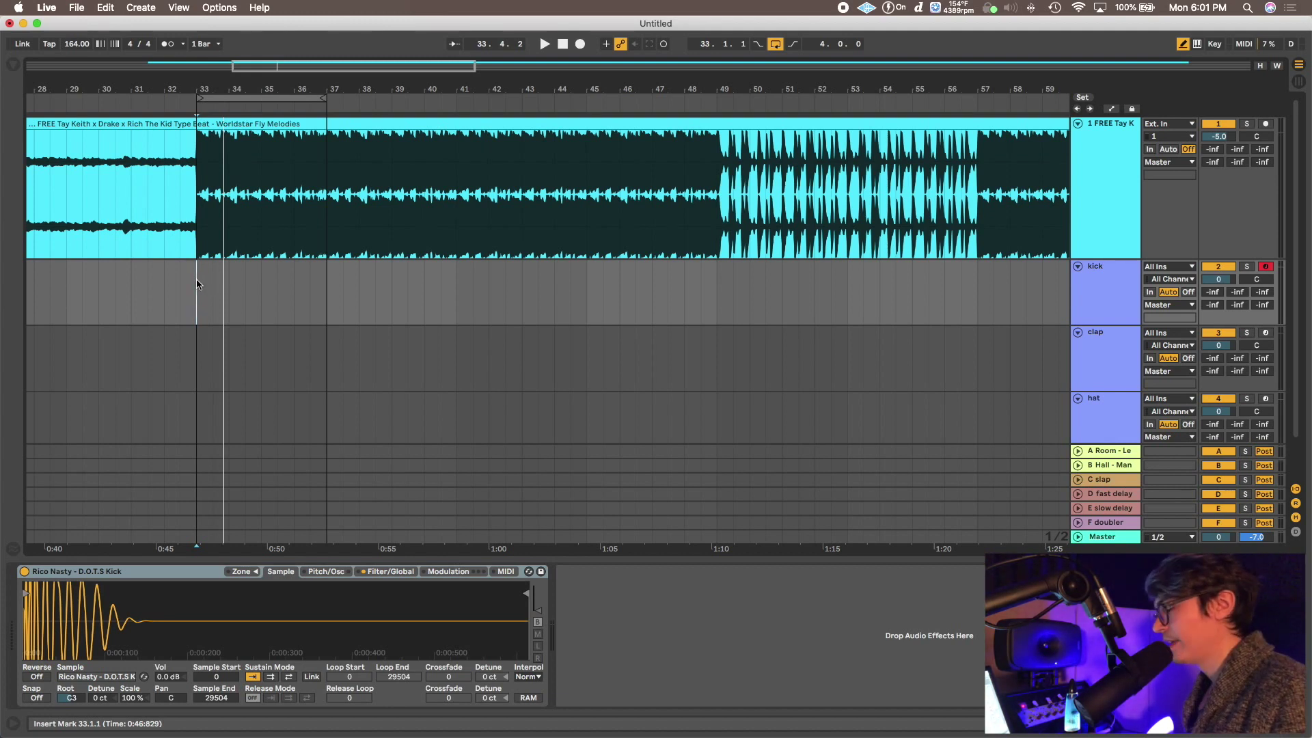
pyautogui.moveTo(197, 283); pyautogui.dragTo(326, 286)
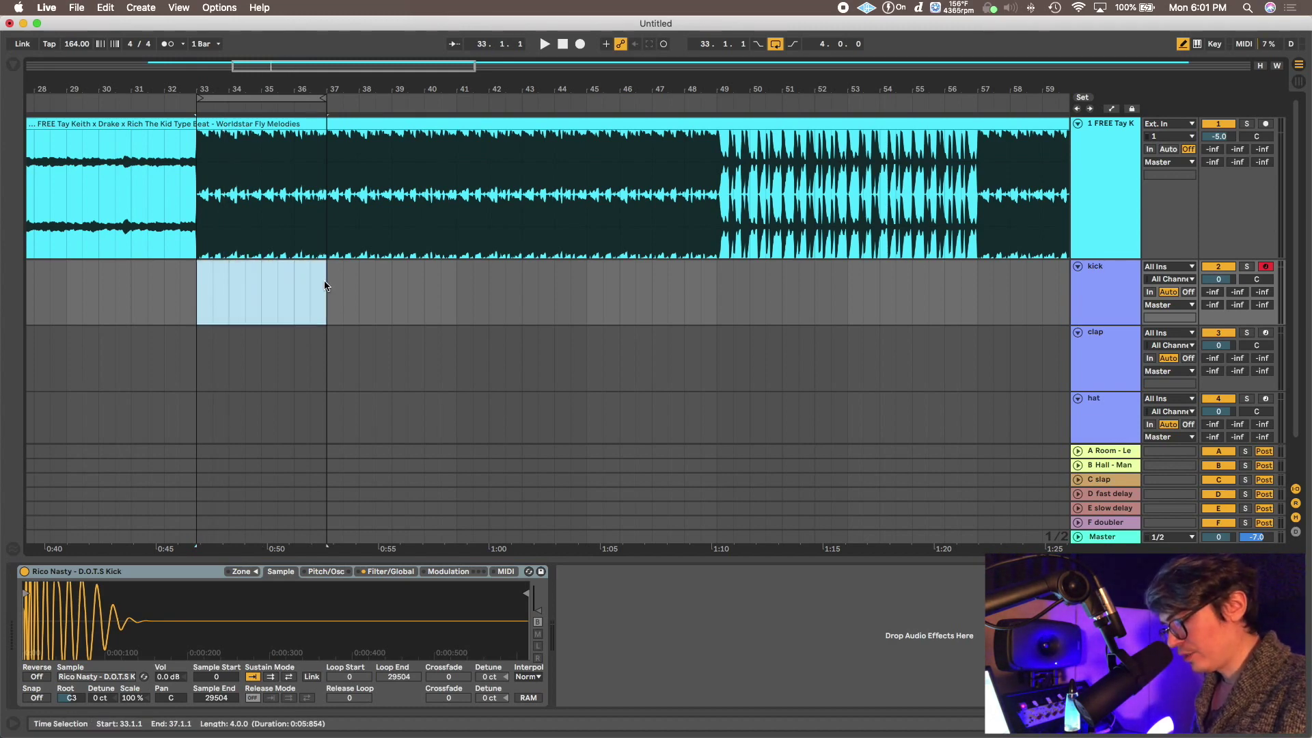
pyautogui.press('super+shift+m')
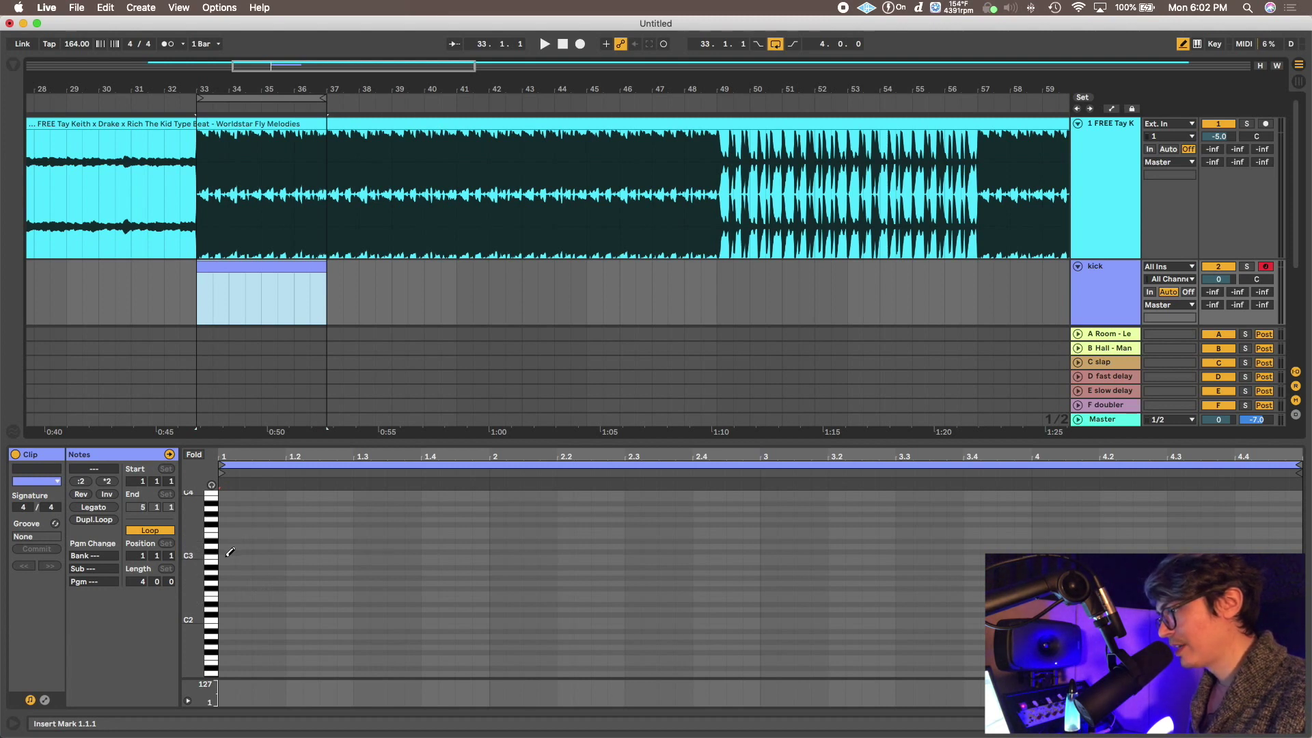
# Add a C3 kick note at the very start of the kick clip.
pyautogui.press('space')
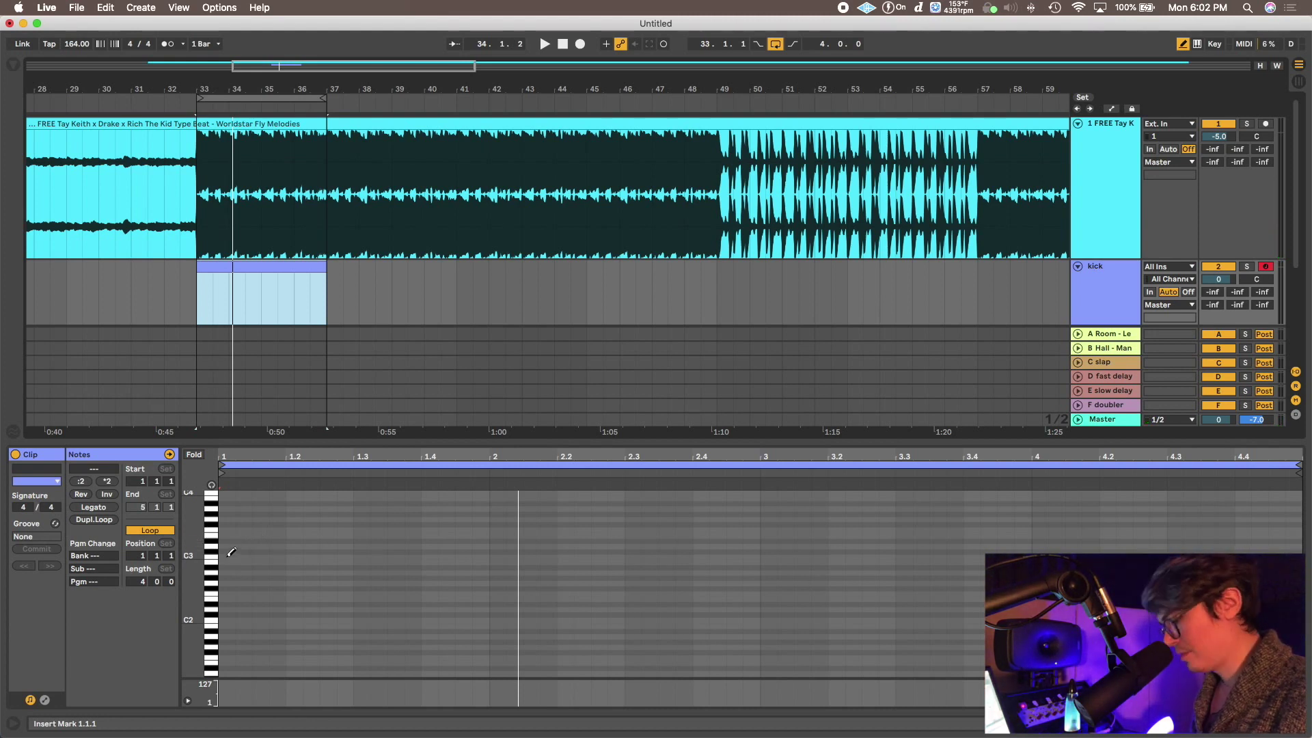
pyautogui.press('b')
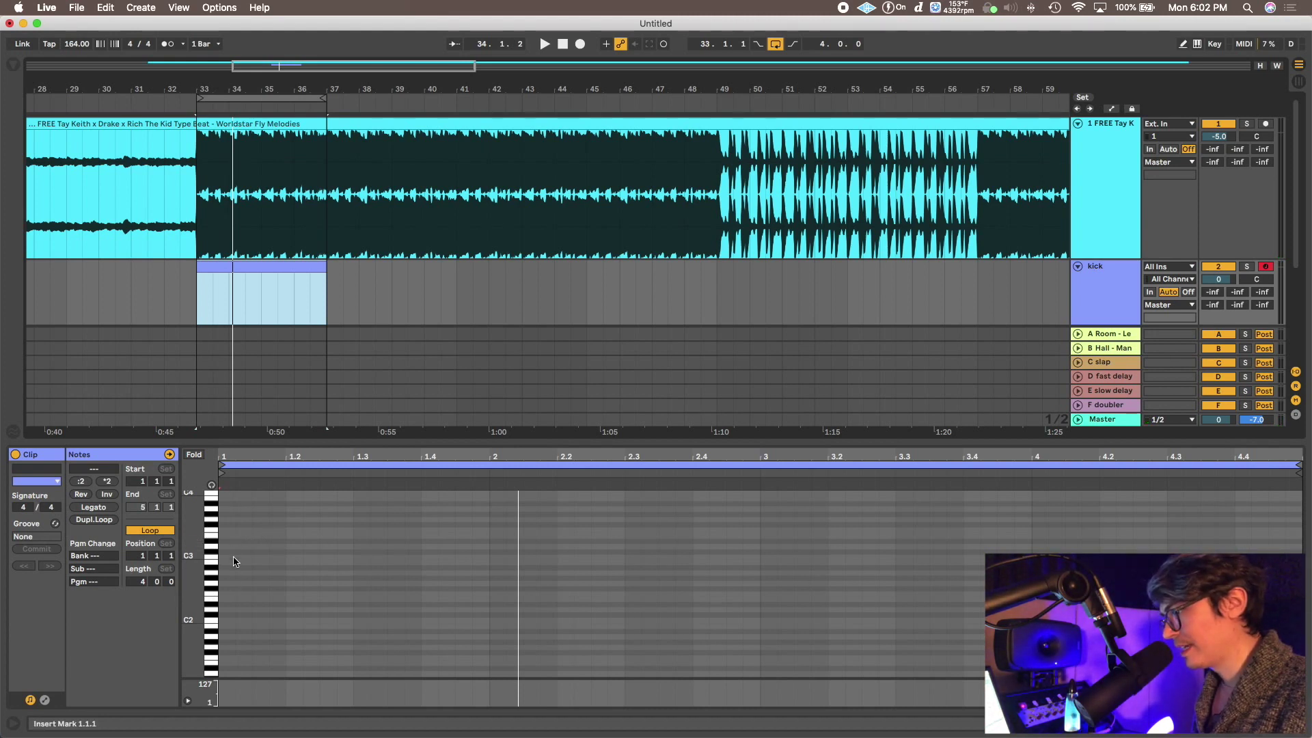
pyautogui.doubleClick(226, 557)
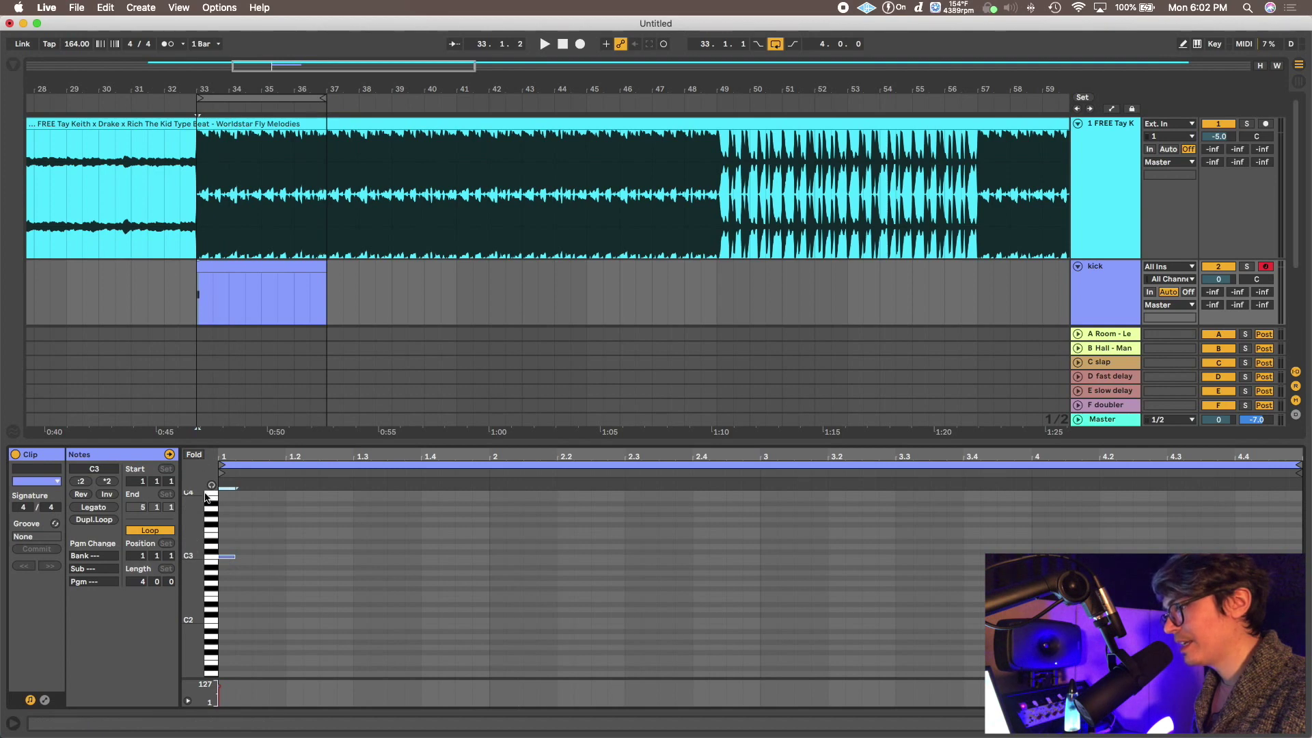
pyautogui.press('a')
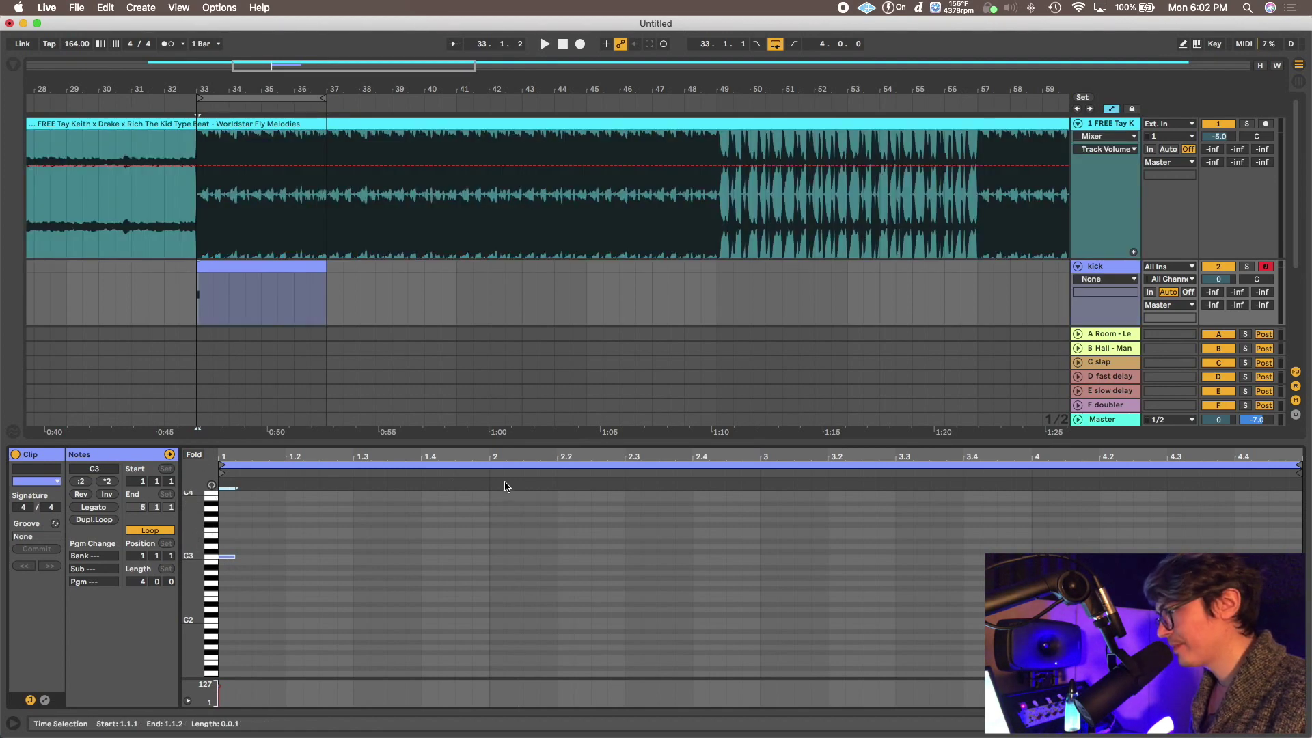
pyautogui.press('a')
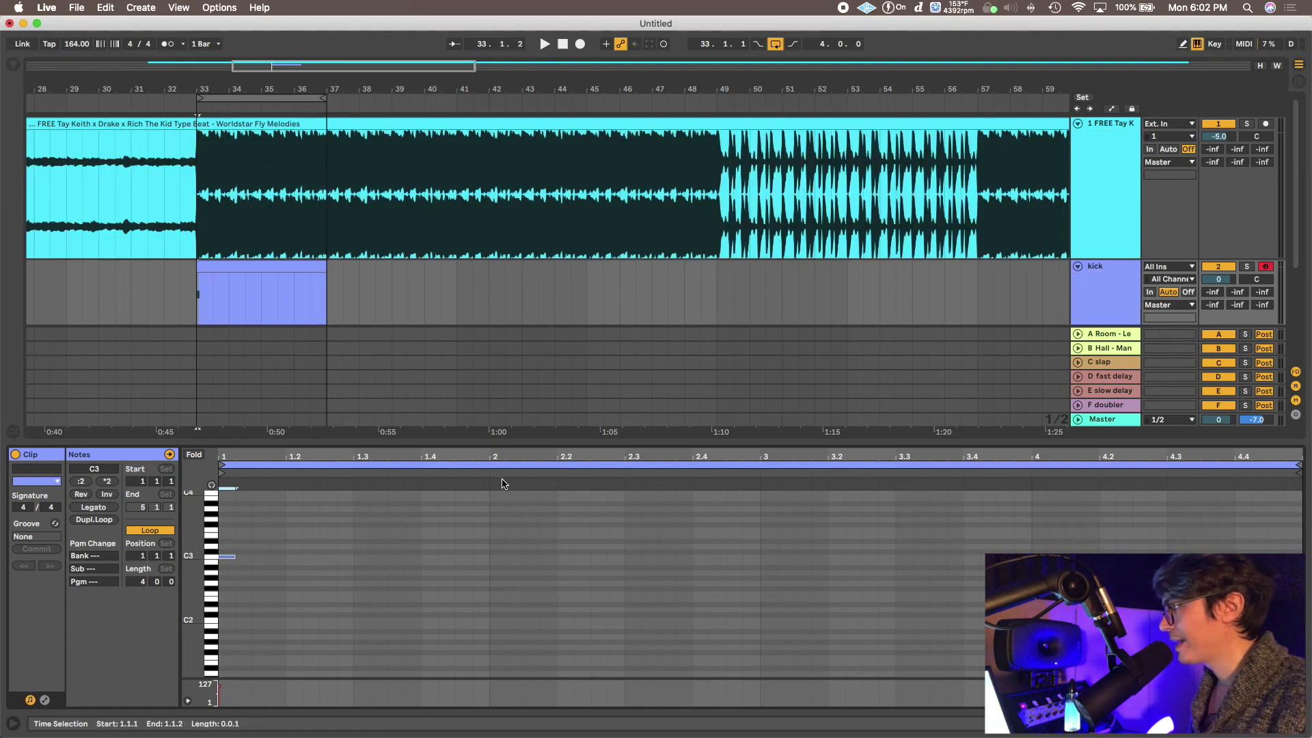
# Audition the kick sample from the computer keyboard, shifting octaves between C2, C3 and C4.
pyautogui.click(1197, 44)
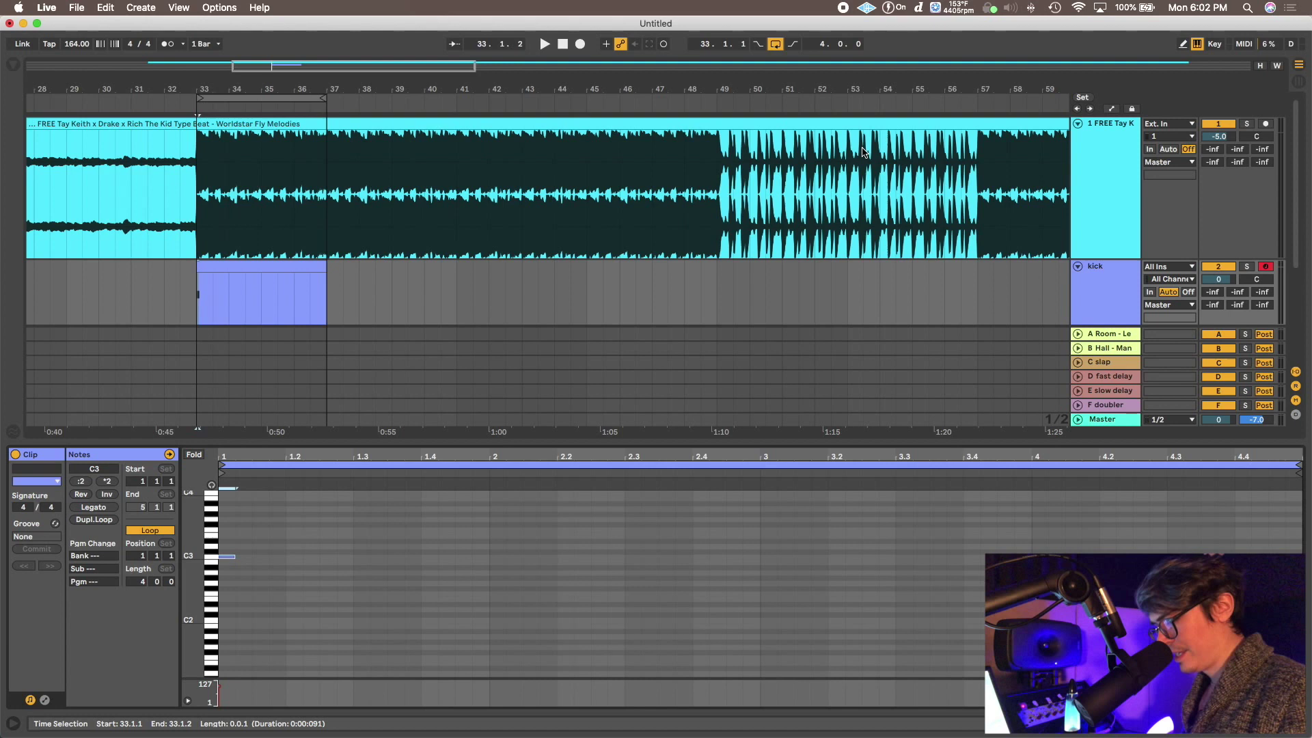
pyautogui.press('f')
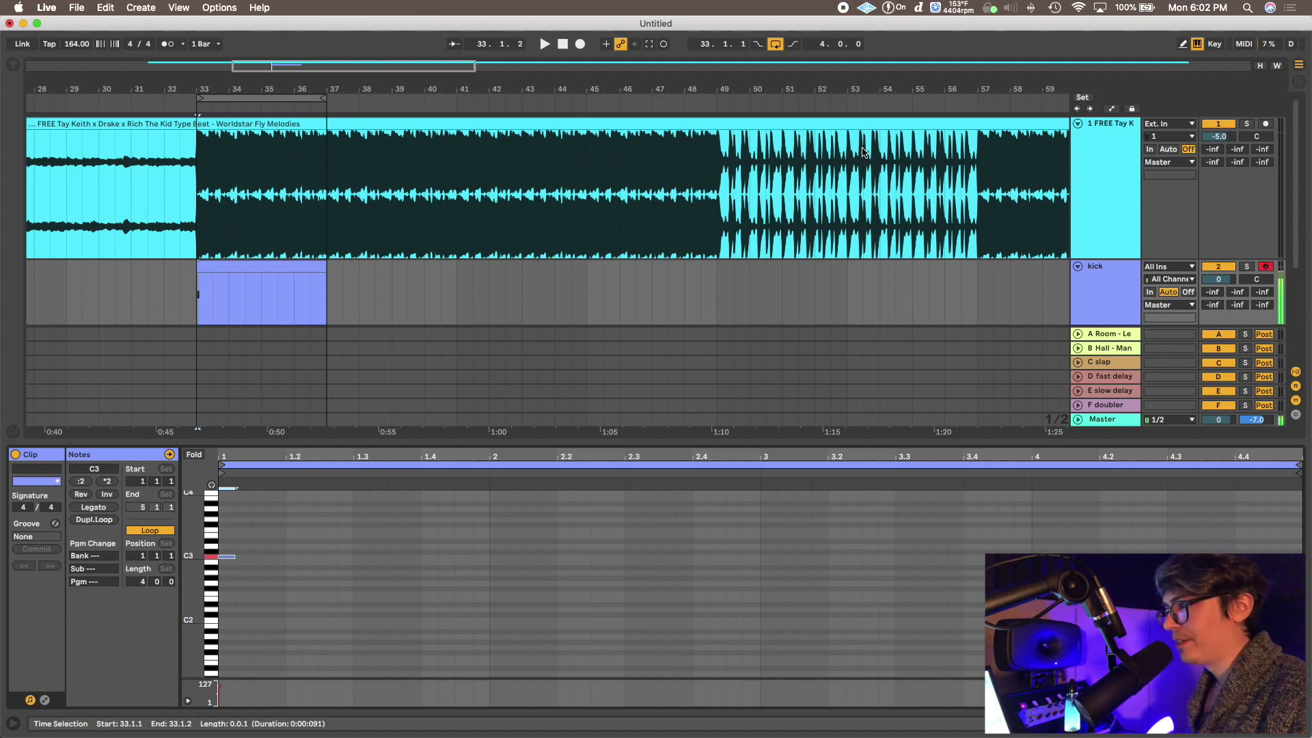
pyautogui.press('d')
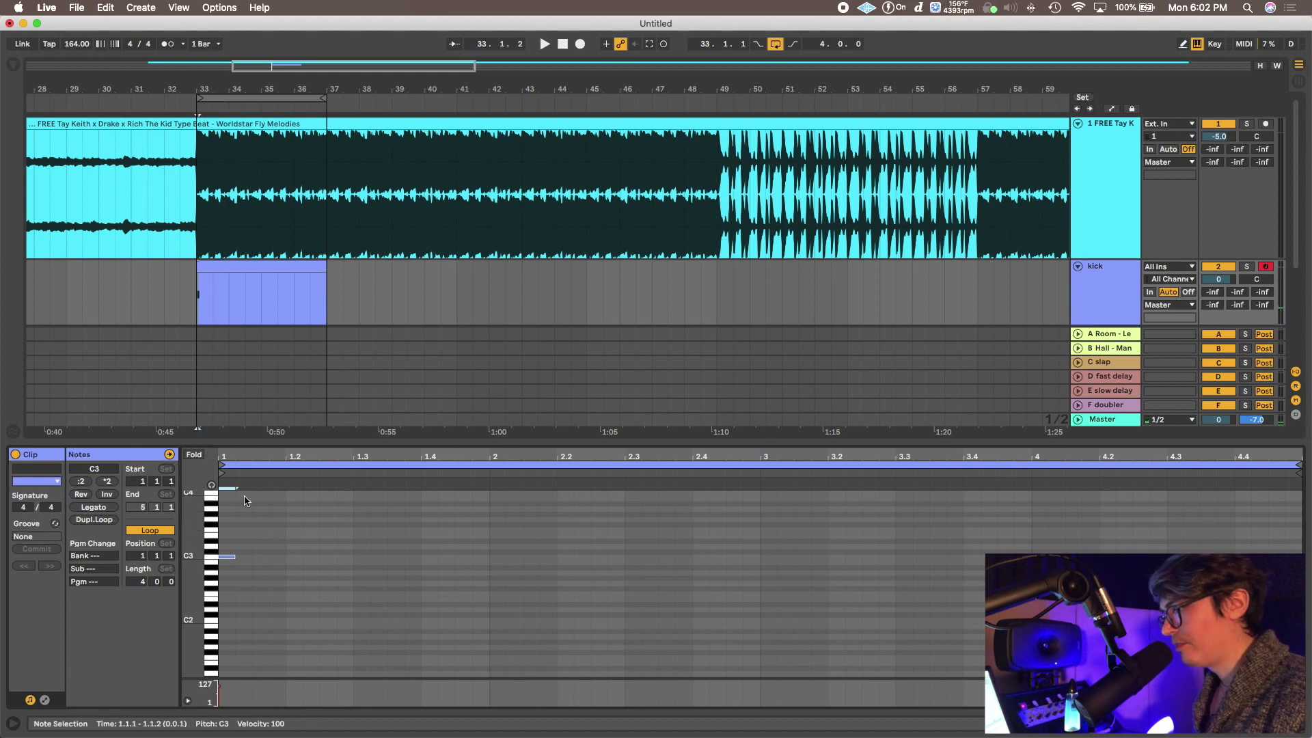
pyautogui.scroll(3, 186, 608)
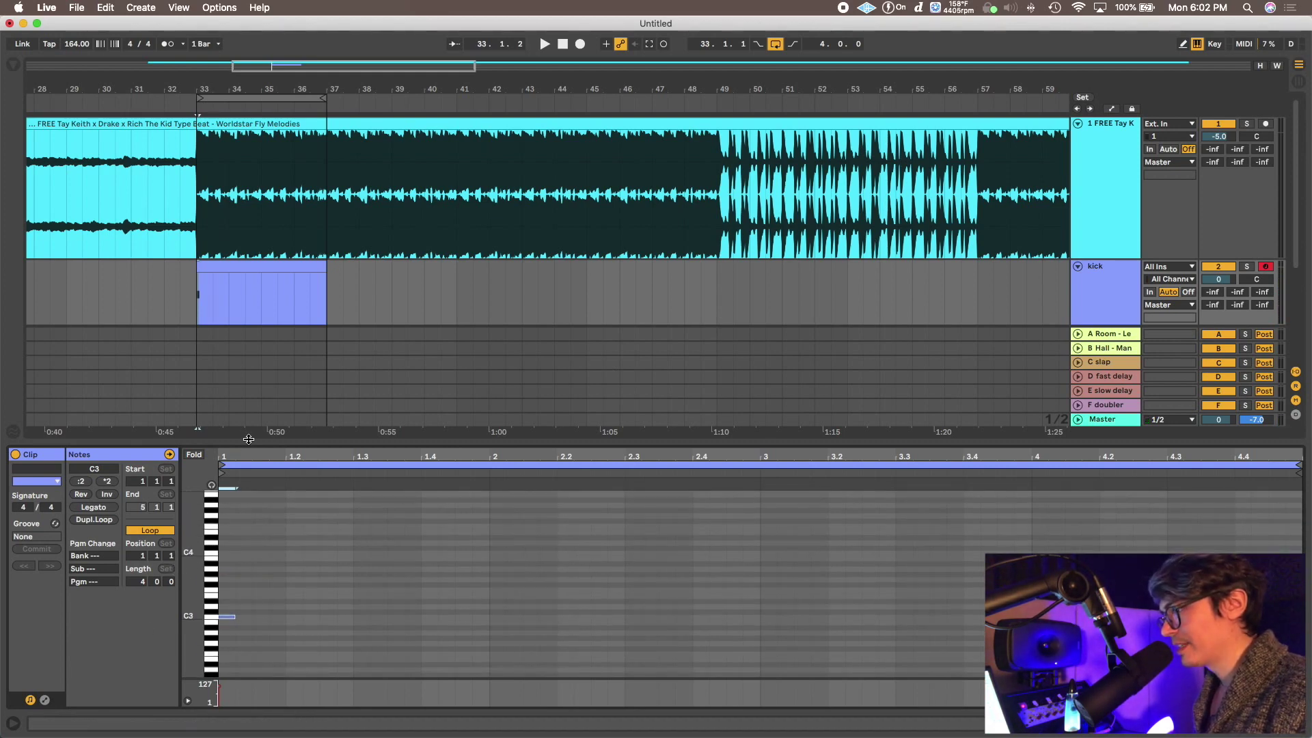
pyautogui.moveTo(251, 443); pyautogui.dragTo(252, 393)
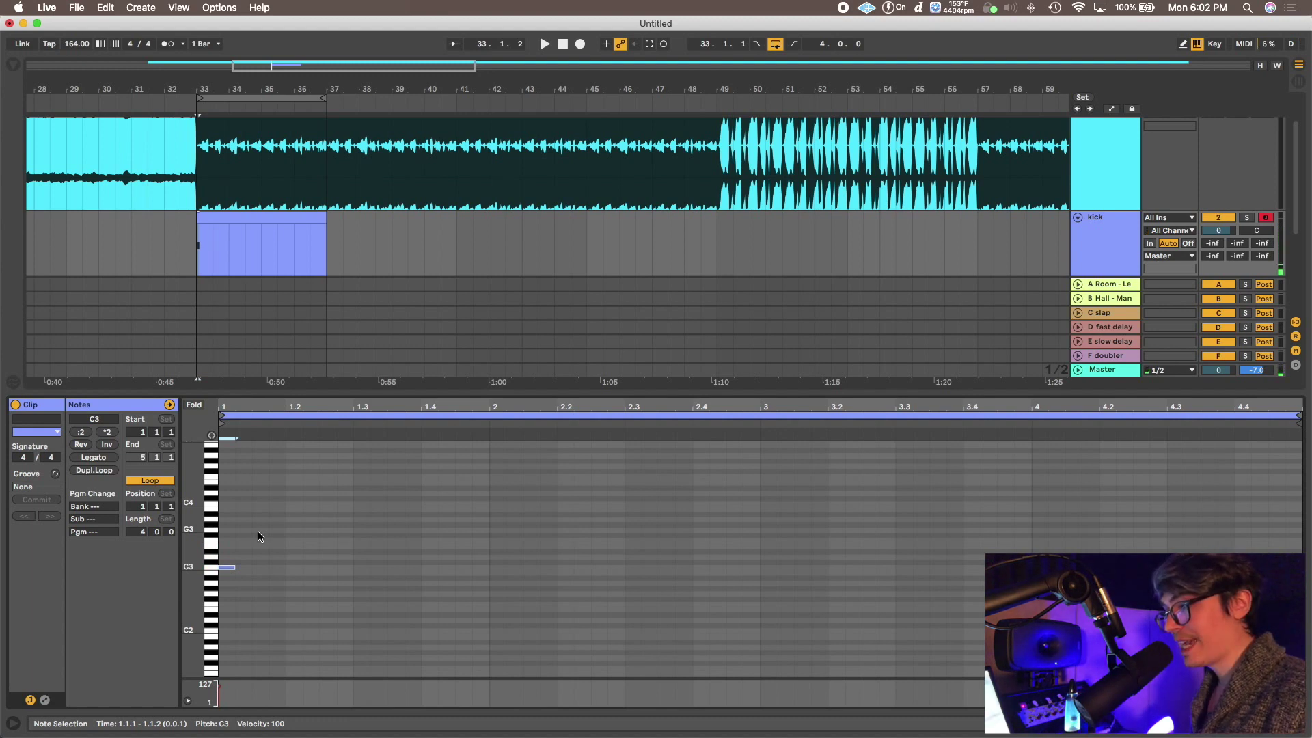
pyautogui.press('a')
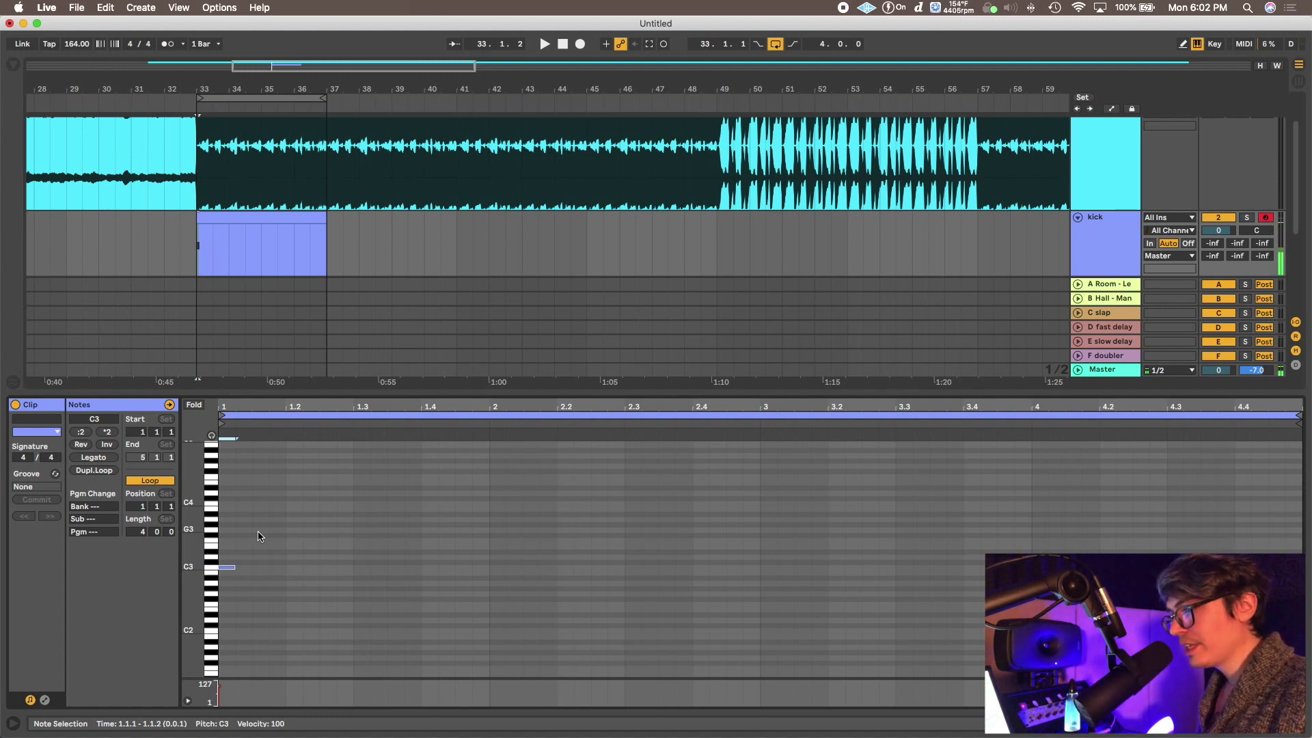
pyautogui.press('a')
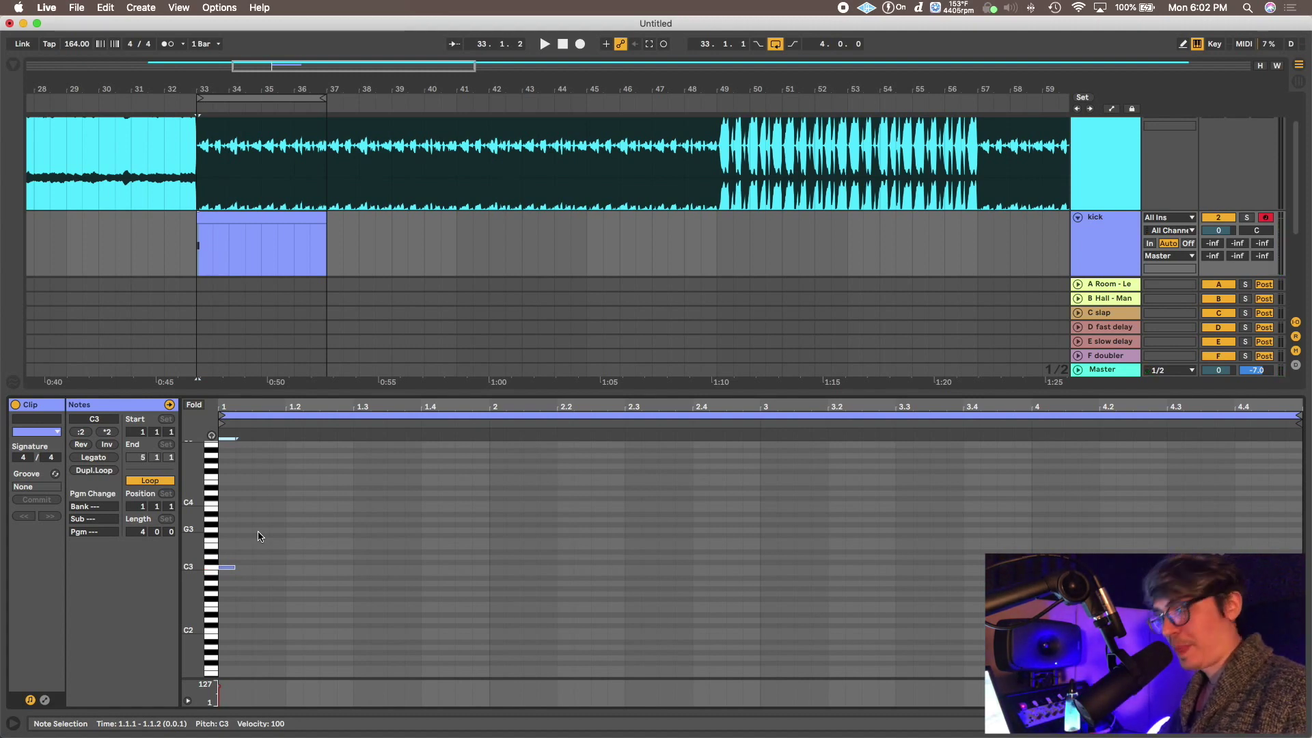
pyautogui.press('x')
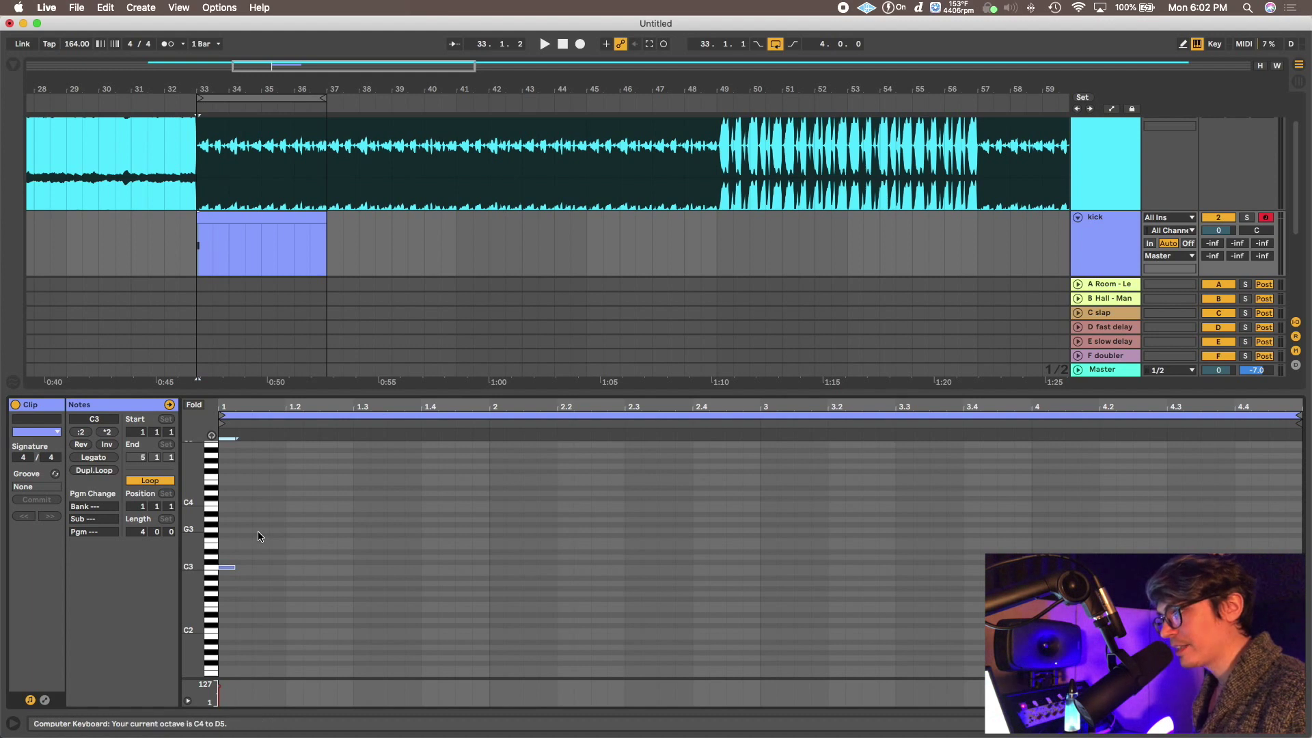
pyautogui.press('a')
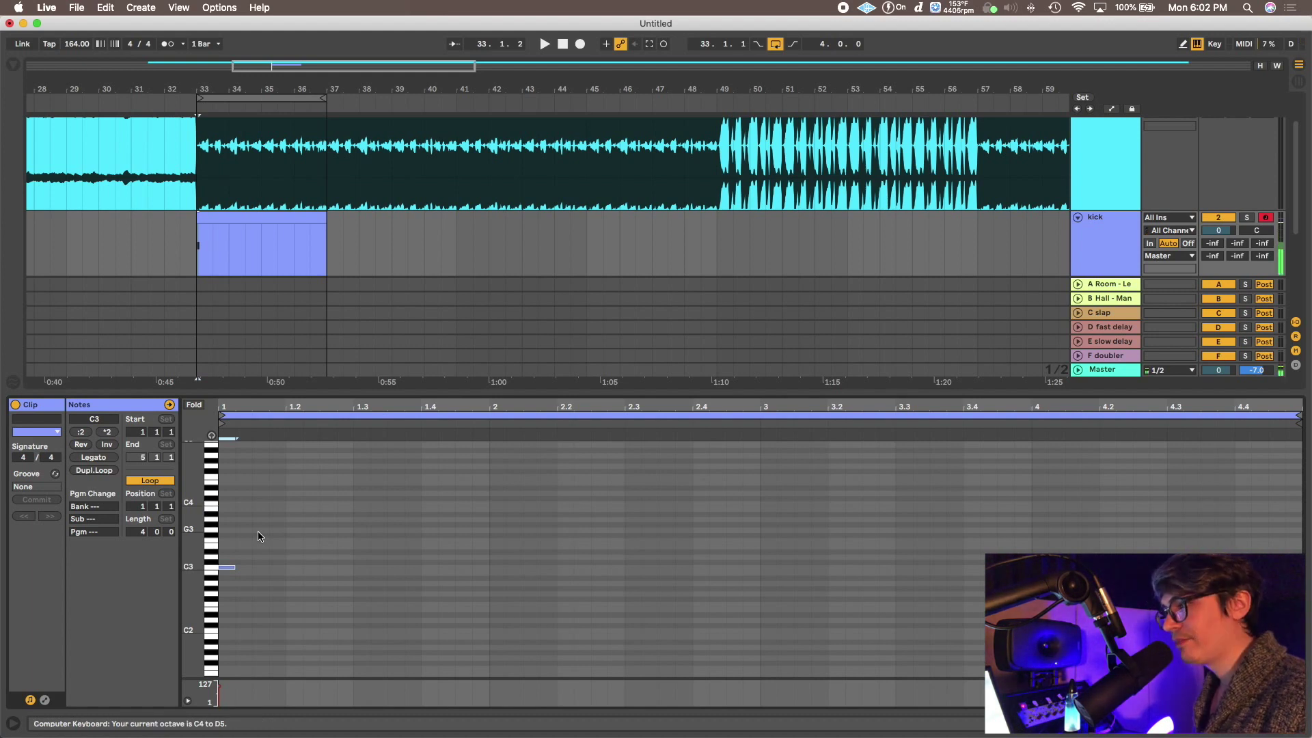
pyautogui.press('z')
pyautogui.press('a')
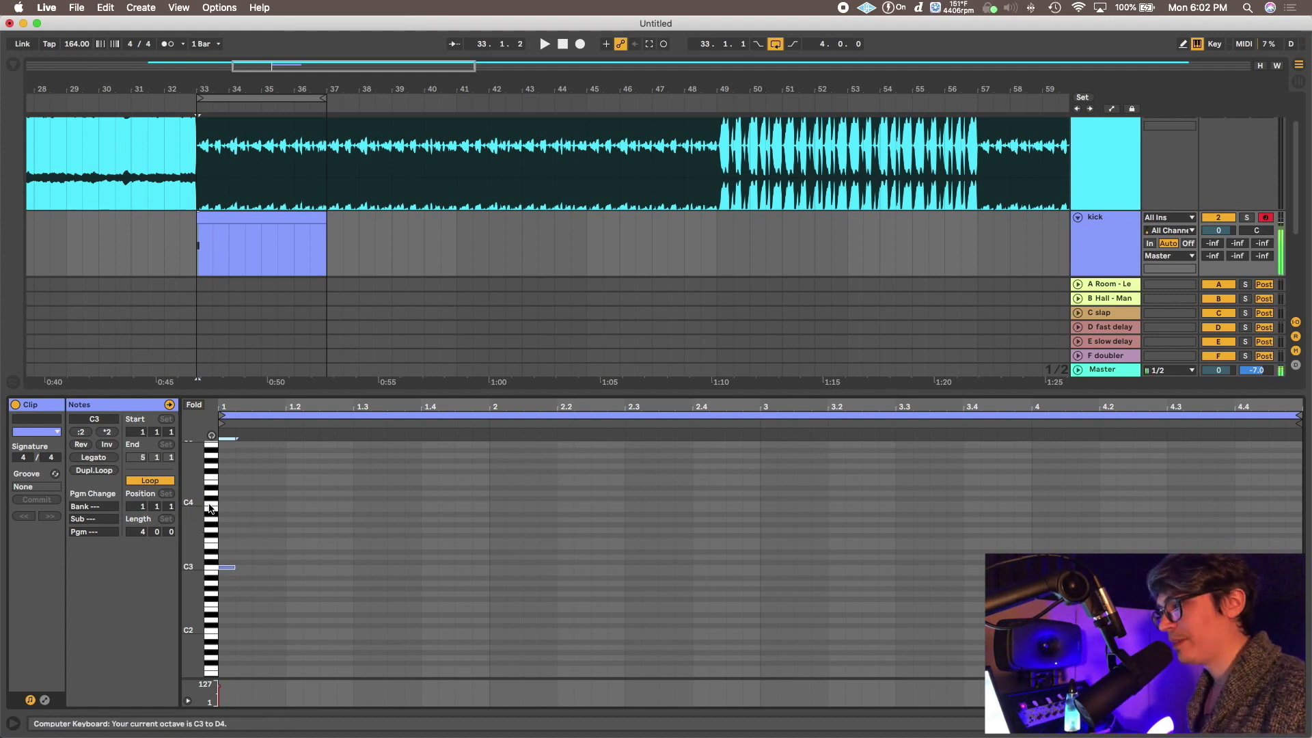
pyautogui.press('a')
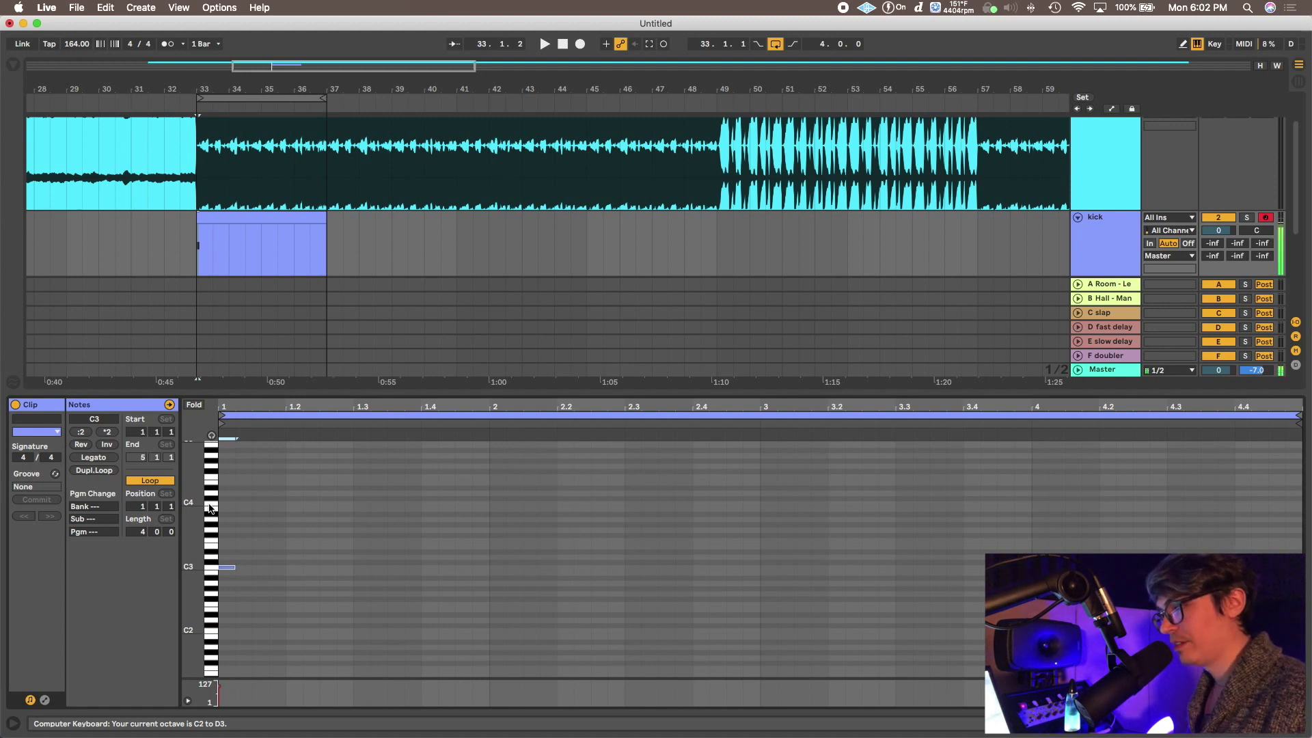
pyautogui.press('a')
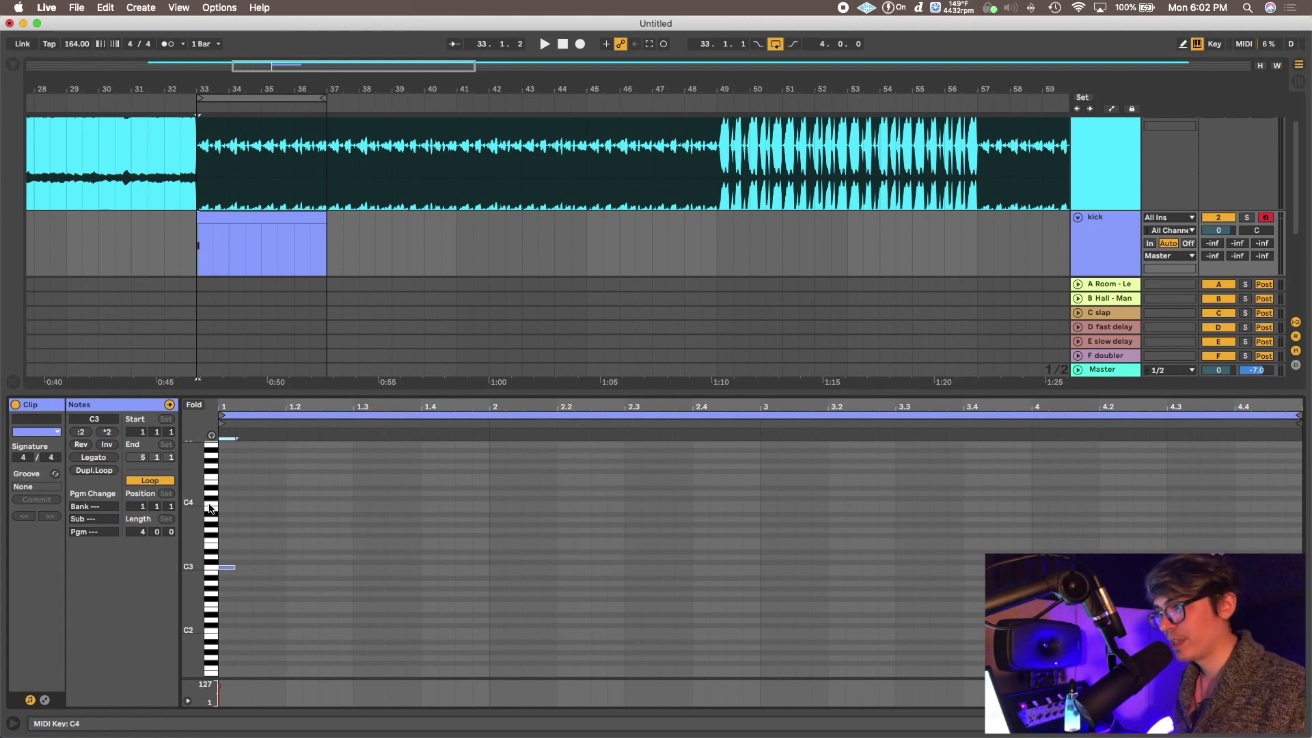
# Copy the C3 kick note across bar 1, moving one to 1.4.2 and removing the extra at 2.1.
pyautogui.click(195, 406)
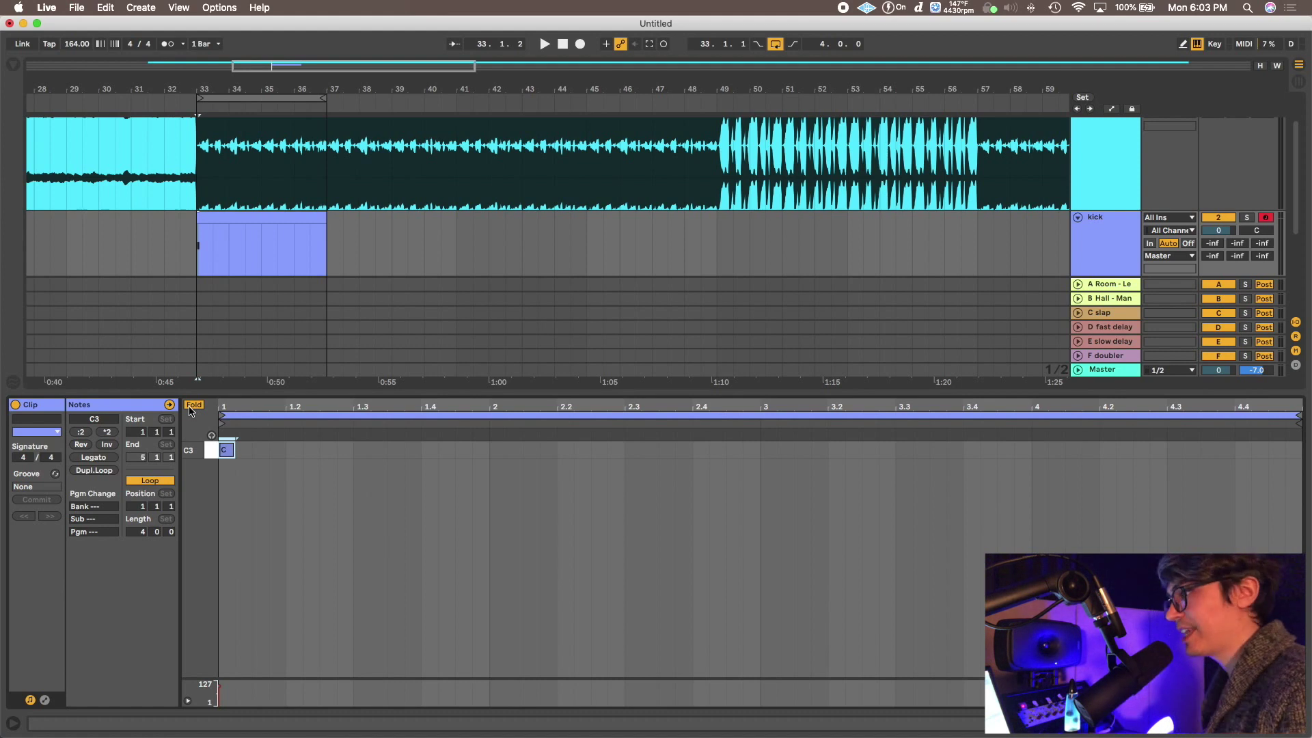
pyautogui.click(229, 450)
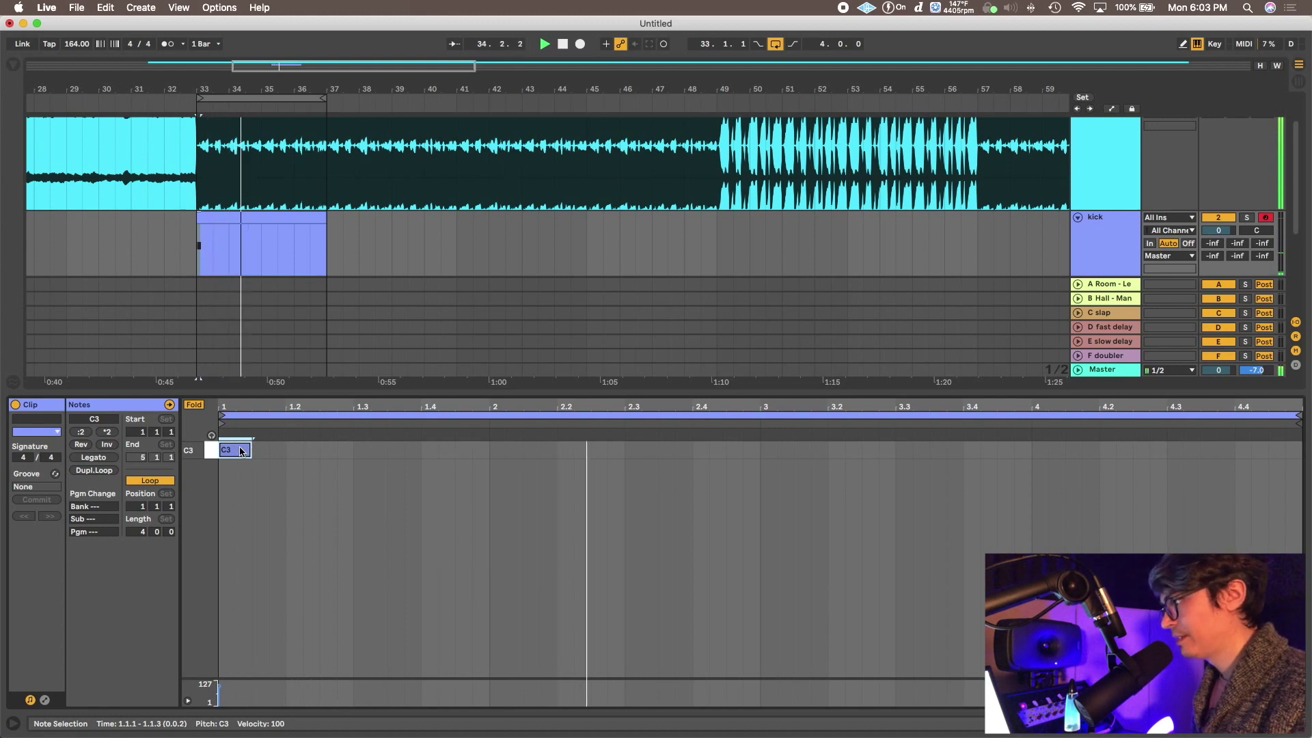
pyautogui.press('space')
pyautogui.press('space')
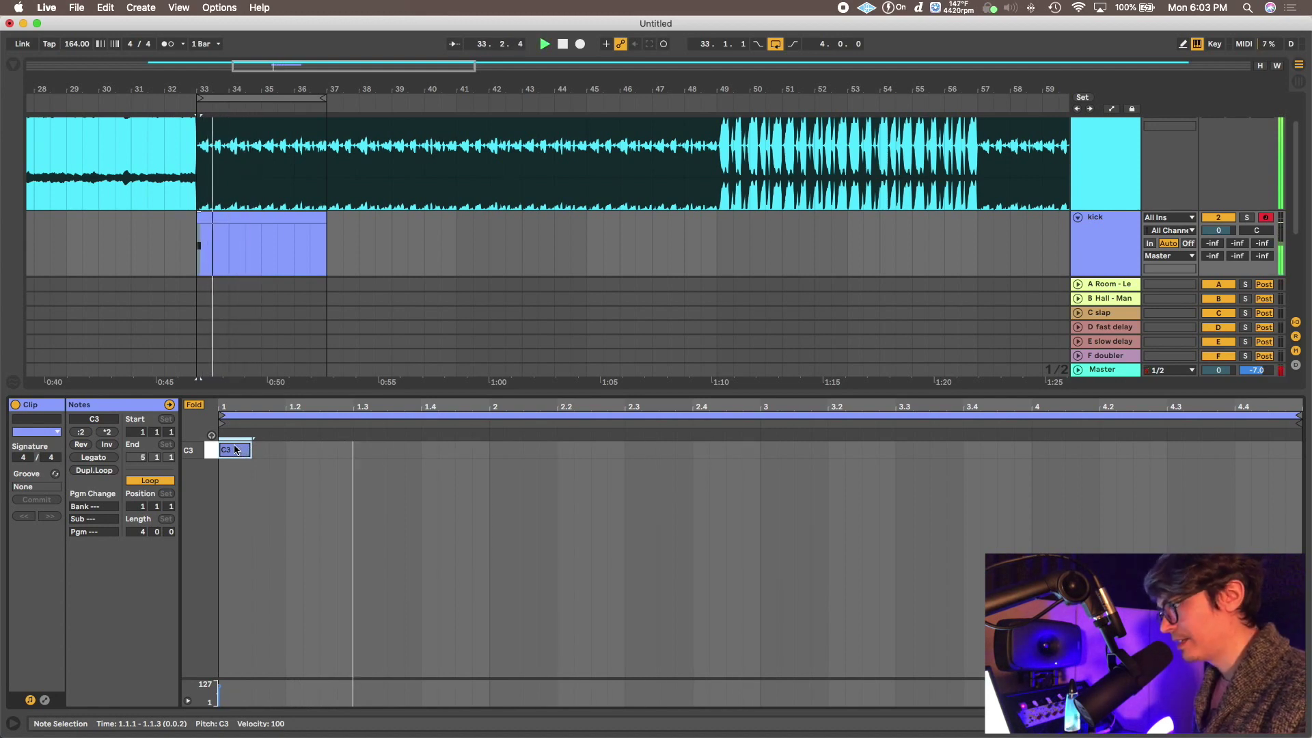
pyautogui.moveTo(241, 449); pyautogui.dragTo(339, 451)
pyautogui.moveTo(338, 451); pyautogui.dragTo(510, 453)
pyautogui.press('super+d')
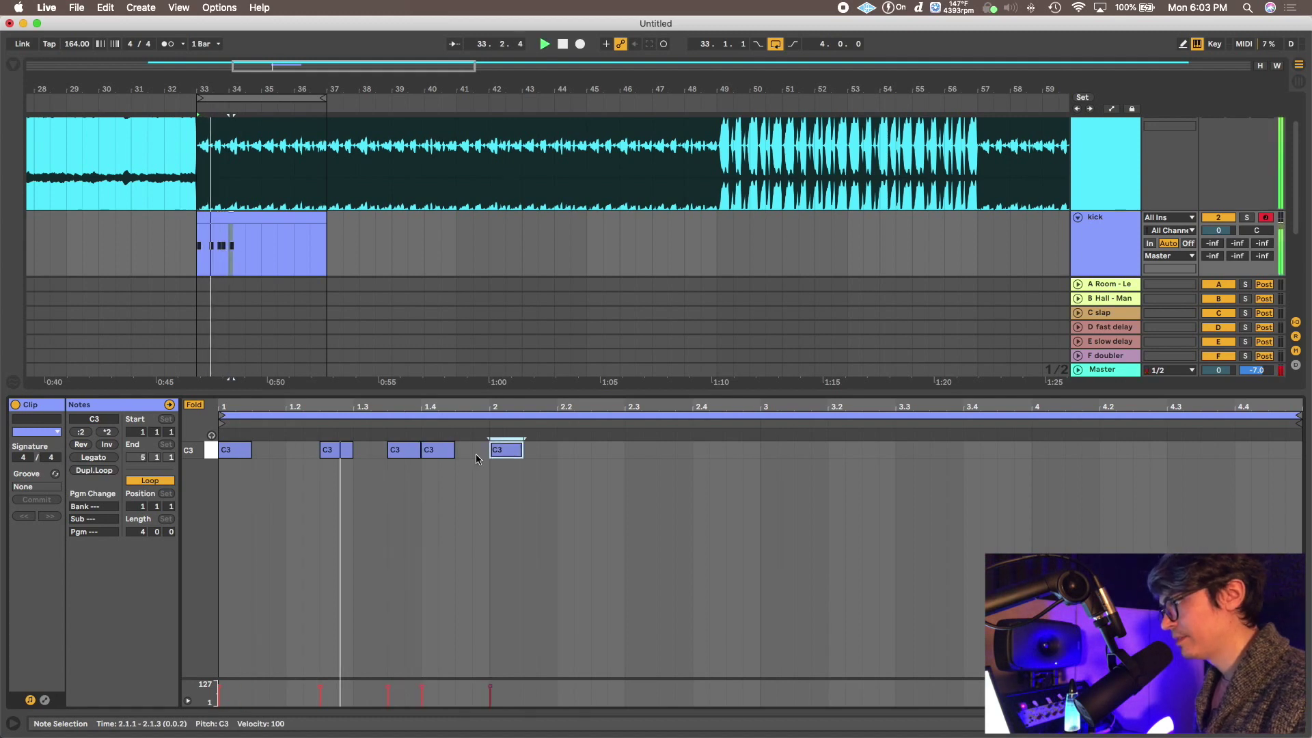
pyautogui.moveTo(418, 451); pyautogui.dragTo(475, 451)
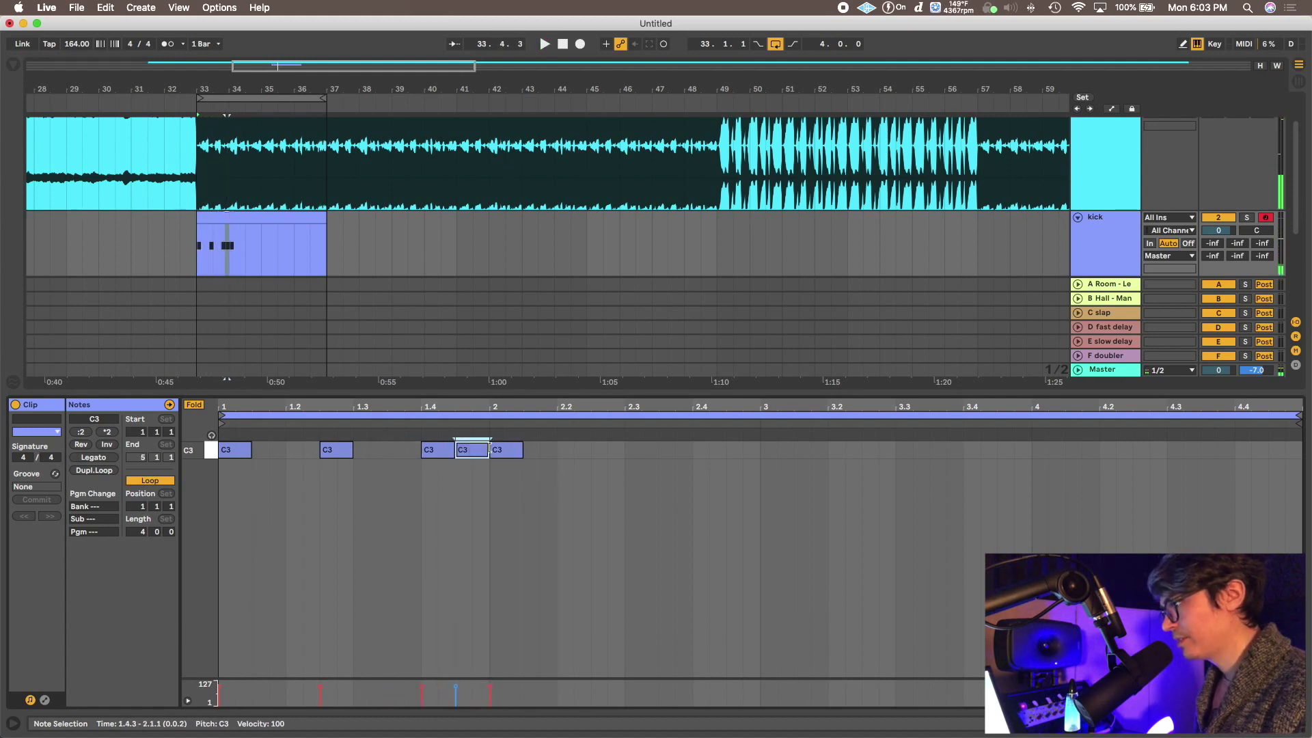
pyautogui.doubleClick(501, 451)
pyautogui.click(1244, 221)
pyautogui.press('space')
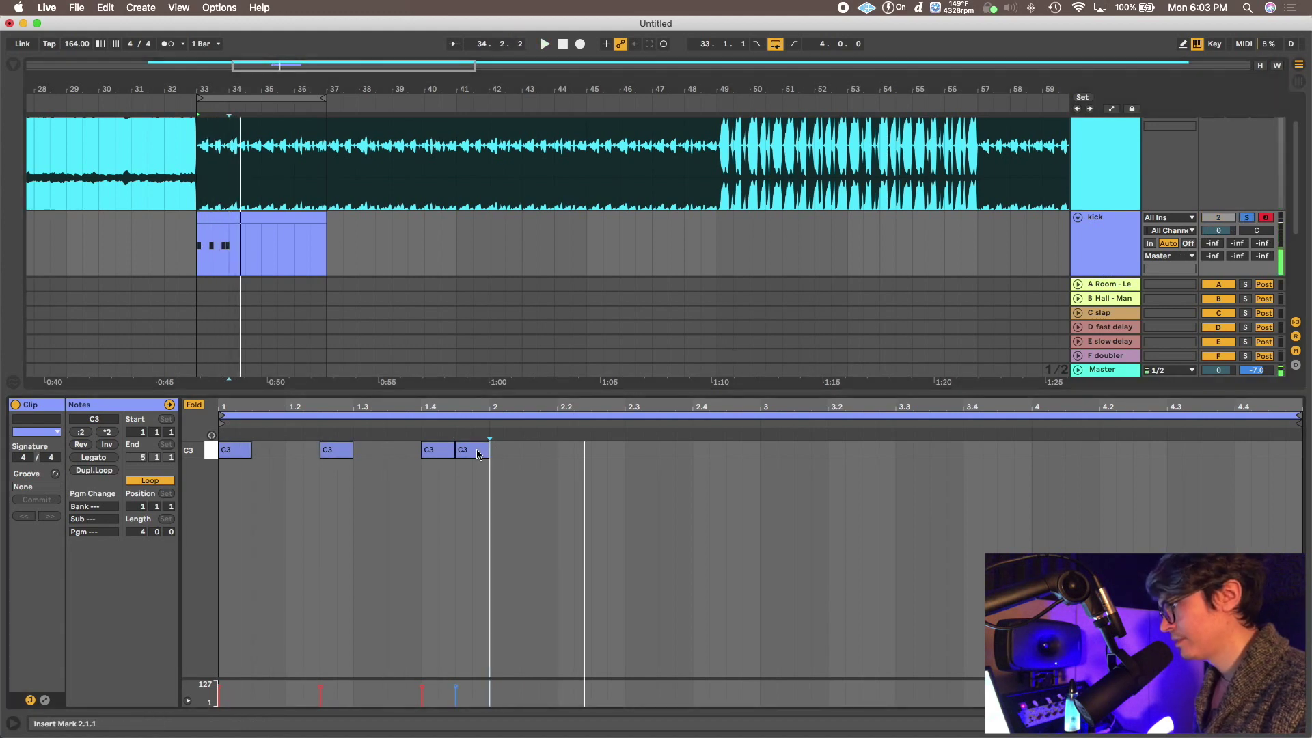
# Add kick notes in bar 2 at 2.2.1 and 2.3.3, then solo the reference beat.
pyautogui.doubleClick(533, 451)
pyautogui.doubleClick(625, 453)
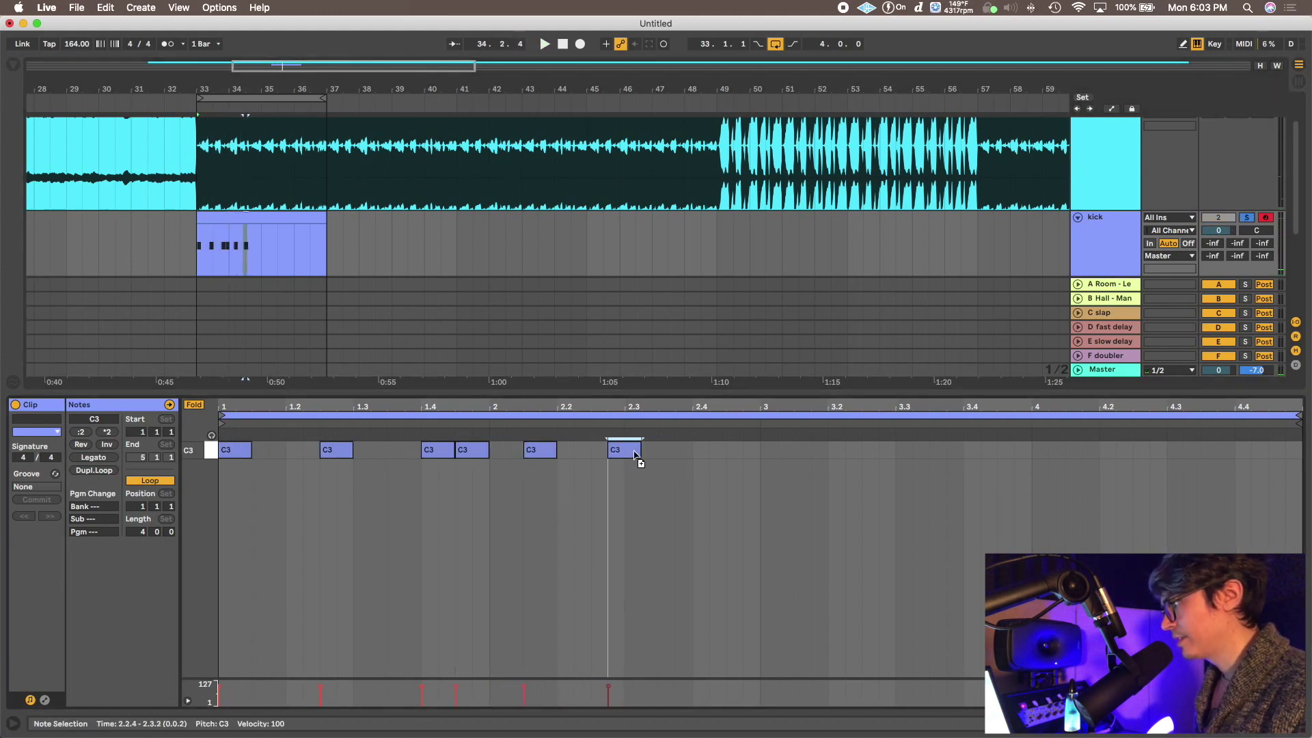
pyautogui.moveTo(635, 454); pyautogui.dragTo(653, 455)
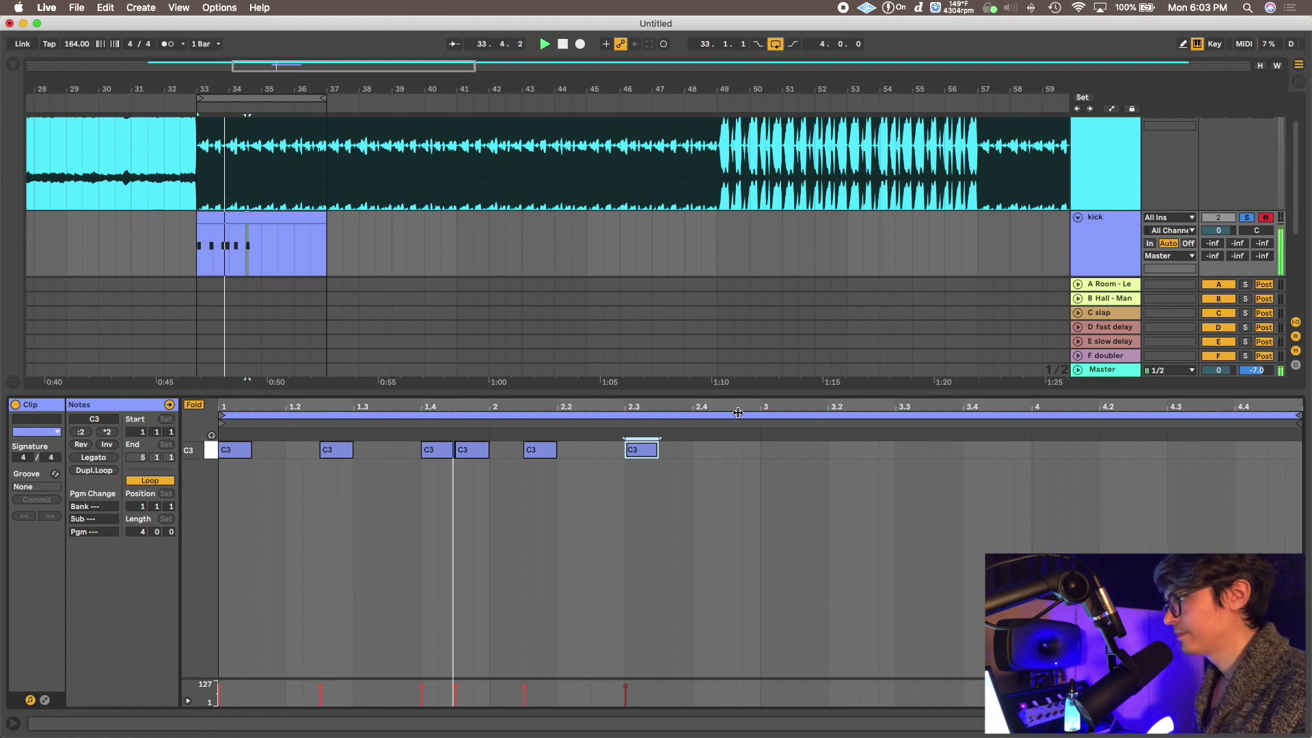
pyautogui.moveTo(546, 451); pyautogui.dragTo(581, 451)
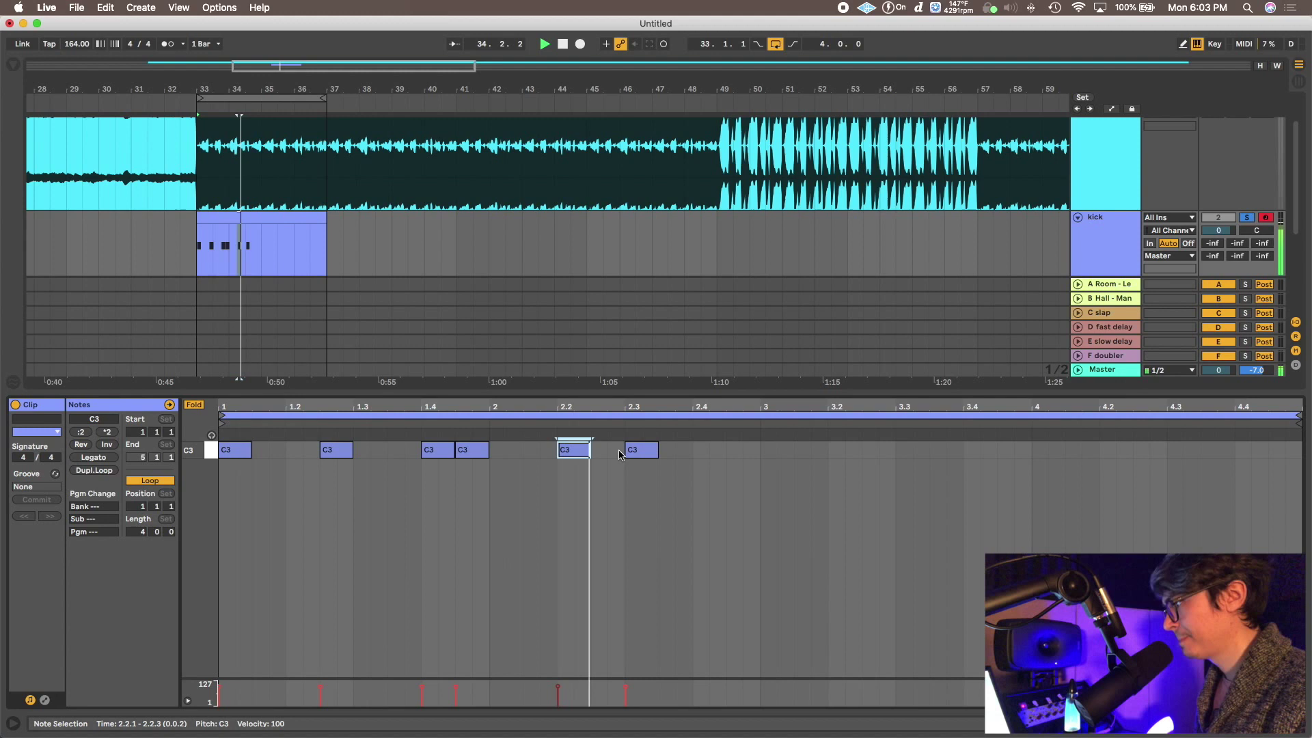
pyautogui.moveTo(632, 451); pyautogui.dragTo(680, 453)
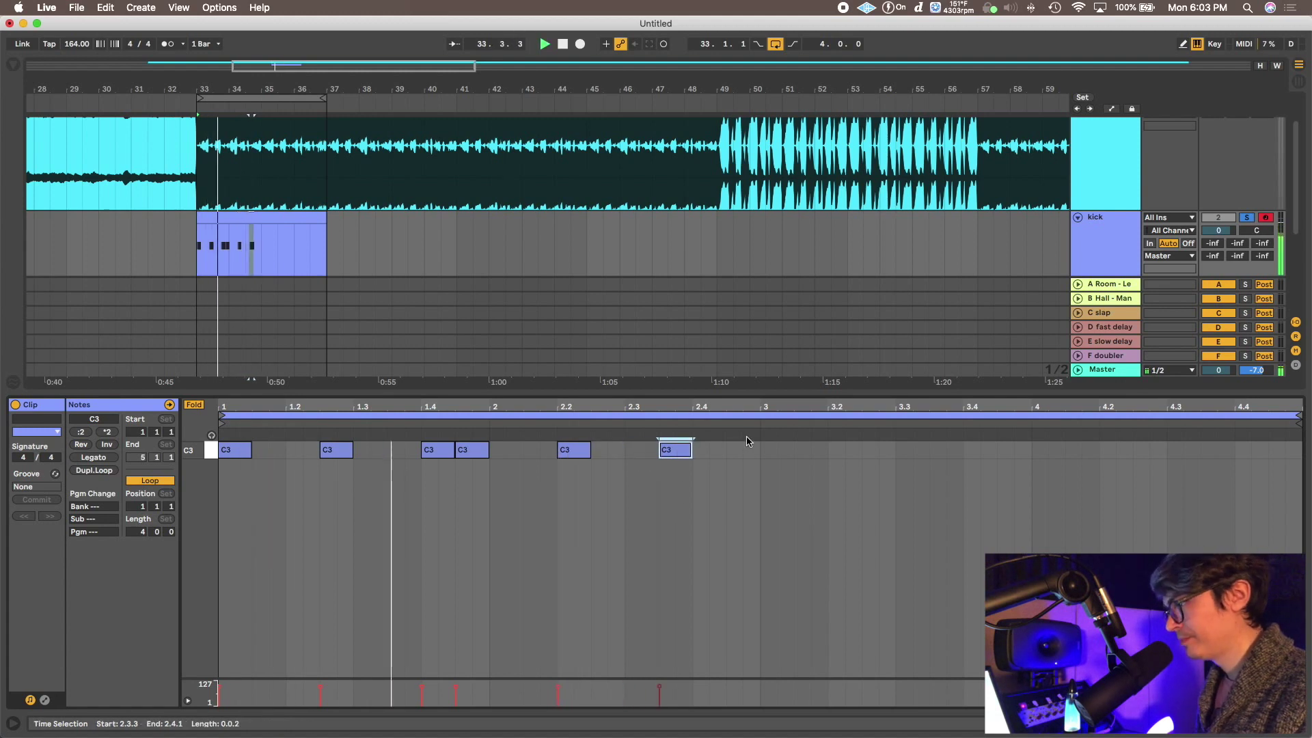
pyautogui.scroll(2, 956, 341)
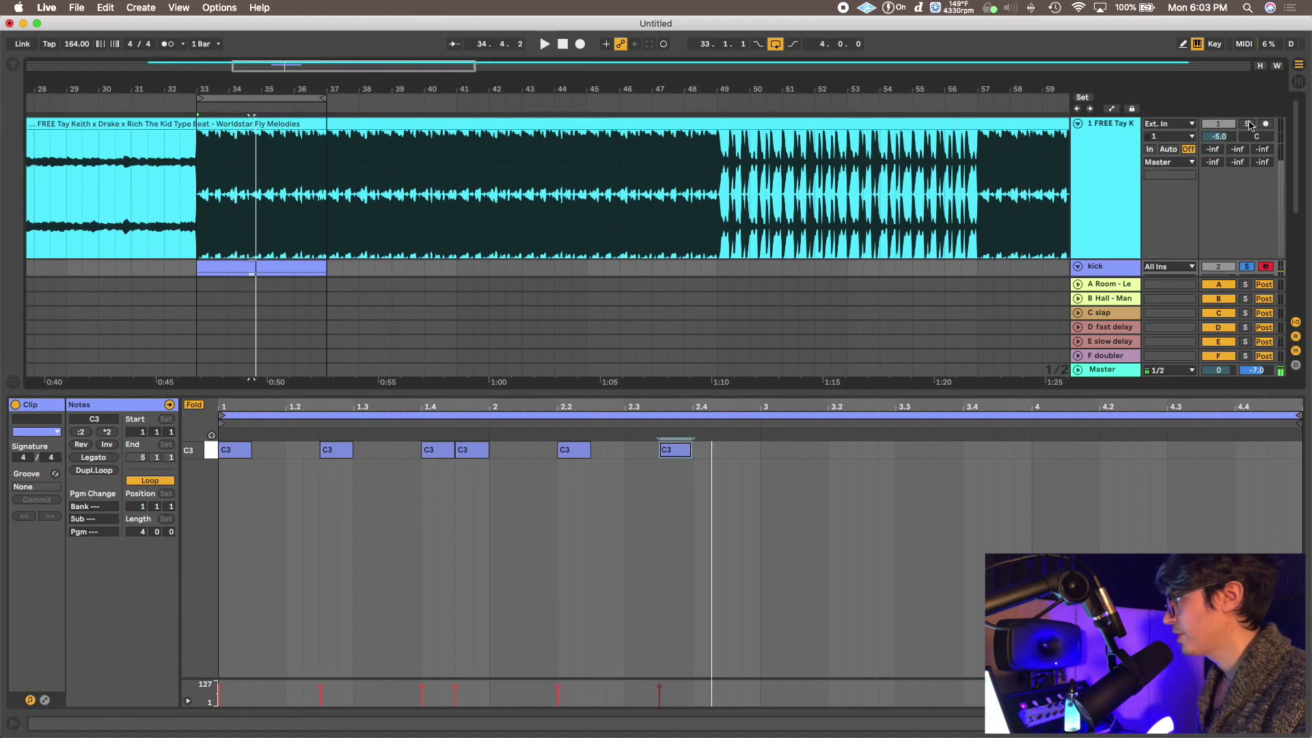
pyautogui.click(1249, 124)
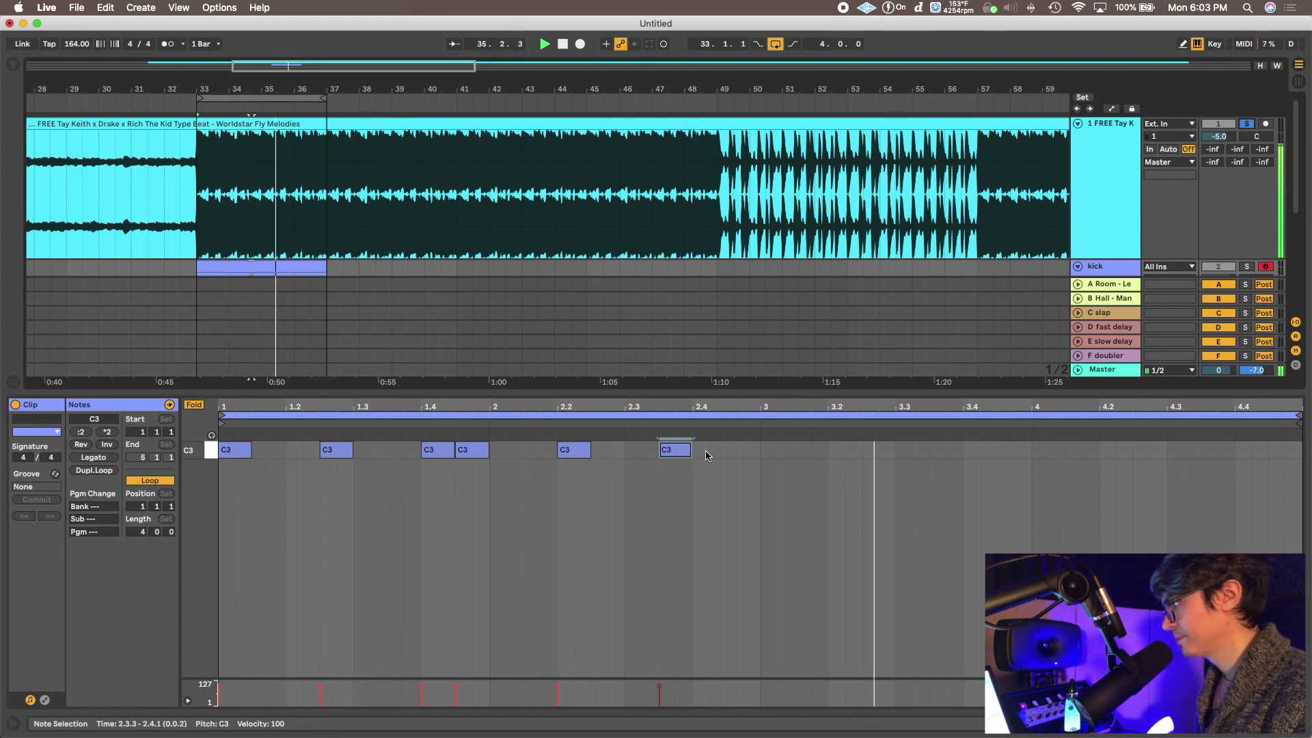
# Select the six kick notes in bars 1–2, duplicate them into bars 3–4, and play.
pyautogui.moveTo(757, 454)
pyautogui.mouseDown()
pyautogui.moveTo(209, 443)
pyautogui.moveTo(221, 454)
pyautogui.mouseUp()
pyautogui.click(757, 451)
pyautogui.click(676, 475)
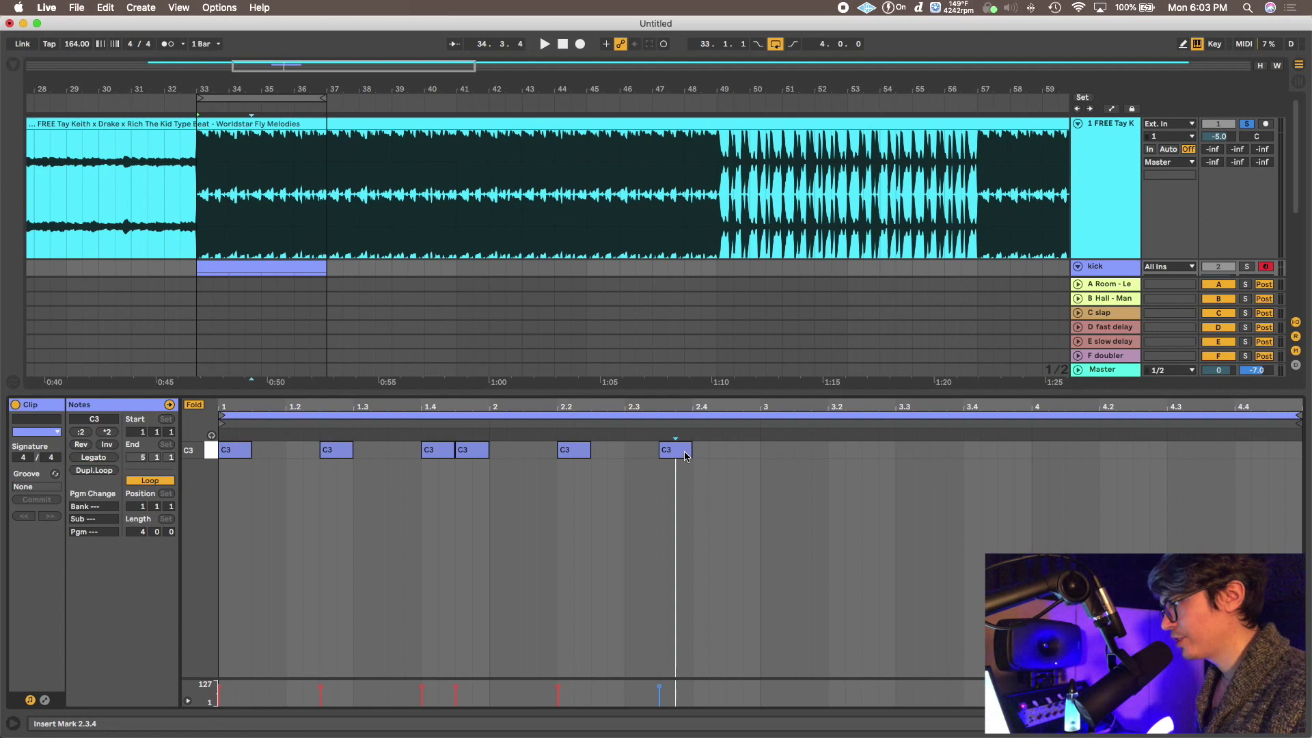
pyautogui.click(683, 451)
pyautogui.keyDown('shift'); pyautogui.click(250, 451); pyautogui.keyUp('shift')
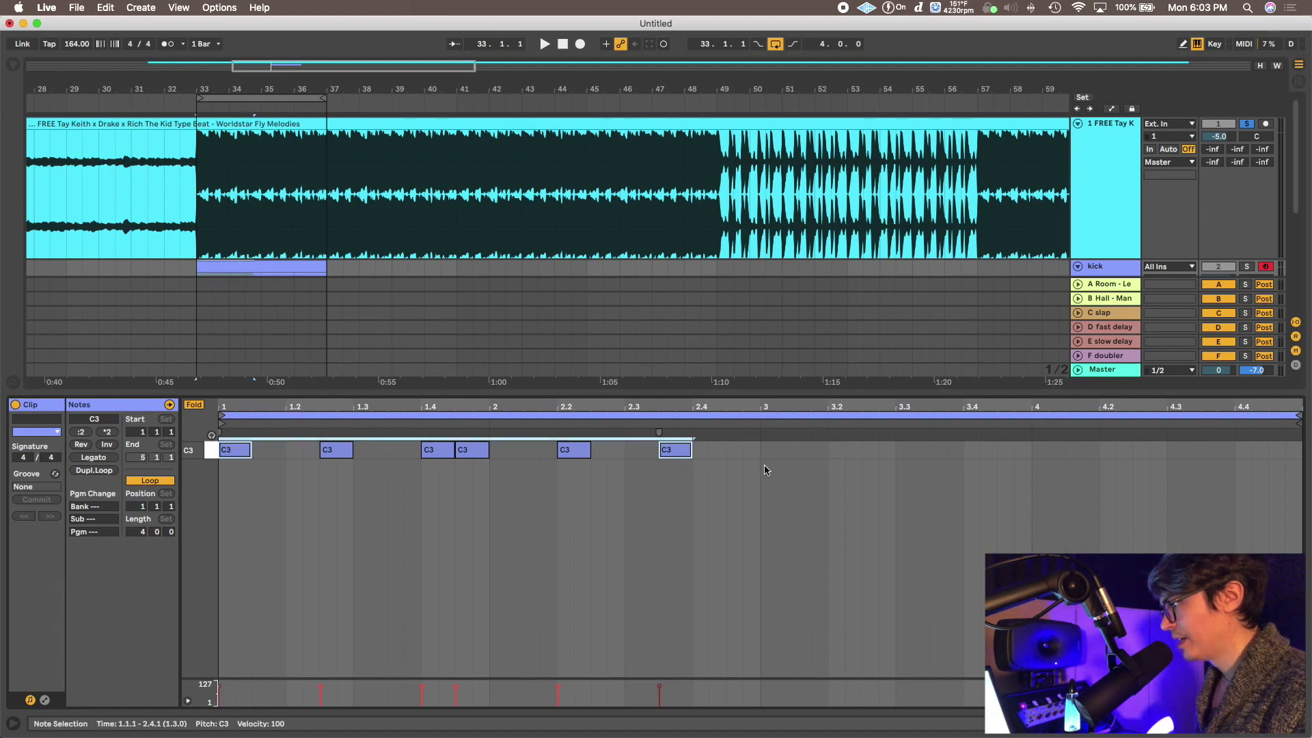
pyautogui.moveTo(761, 453); pyautogui.dragTo(227, 425)
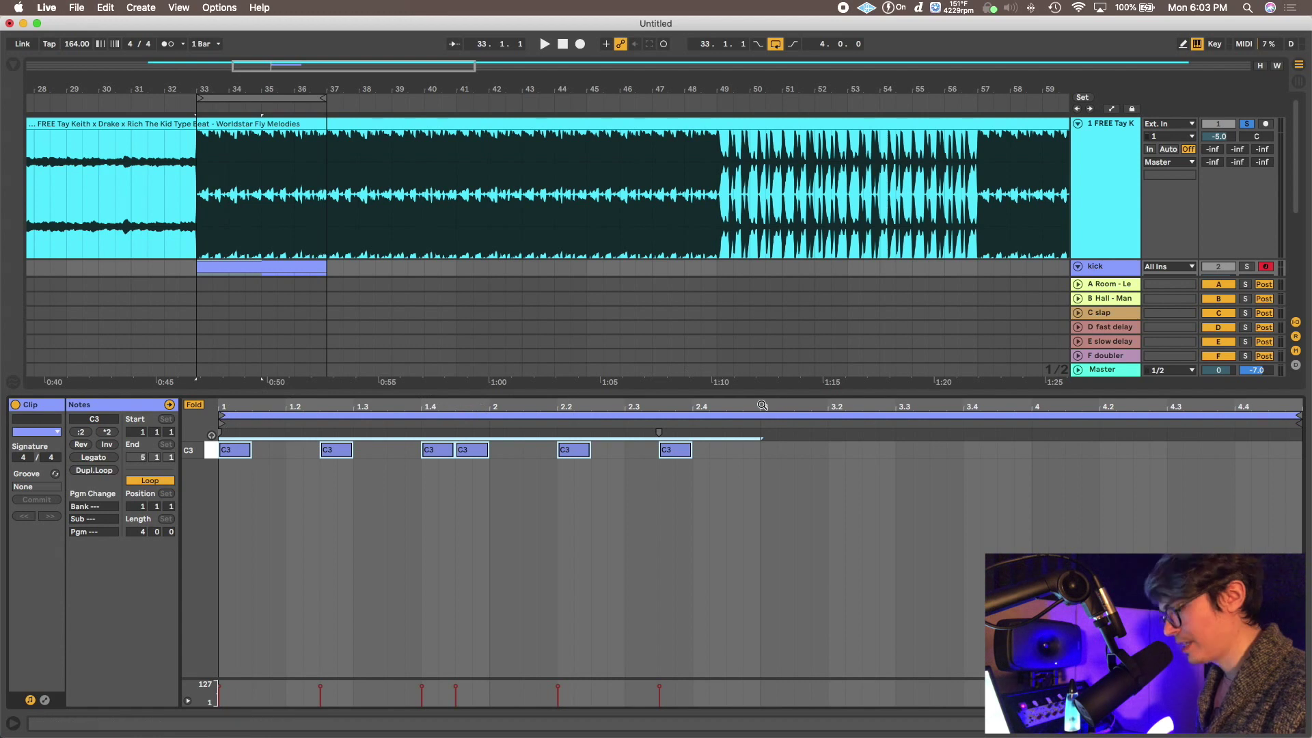
pyautogui.press('super+d')
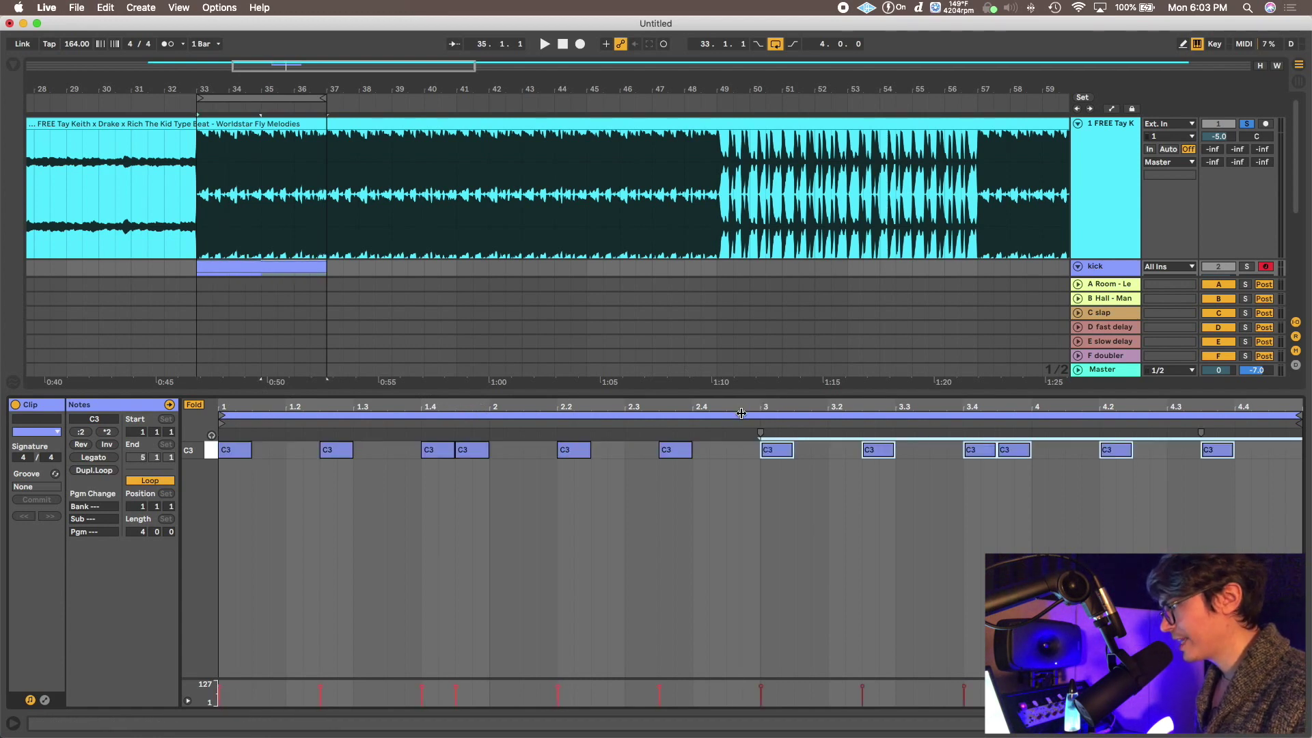
pyautogui.press('space')
pyautogui.scroll(-1, 1246, 266)
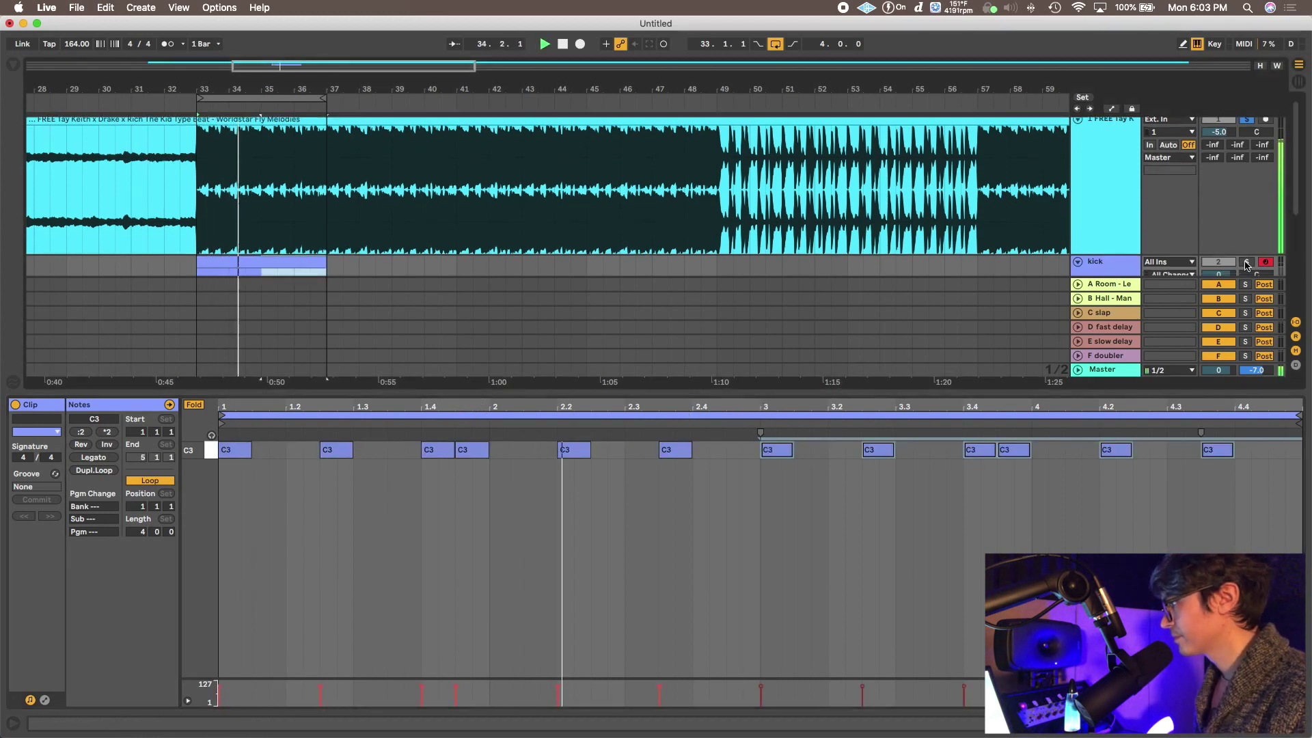
pyautogui.scroll(-2, 1247, 265)
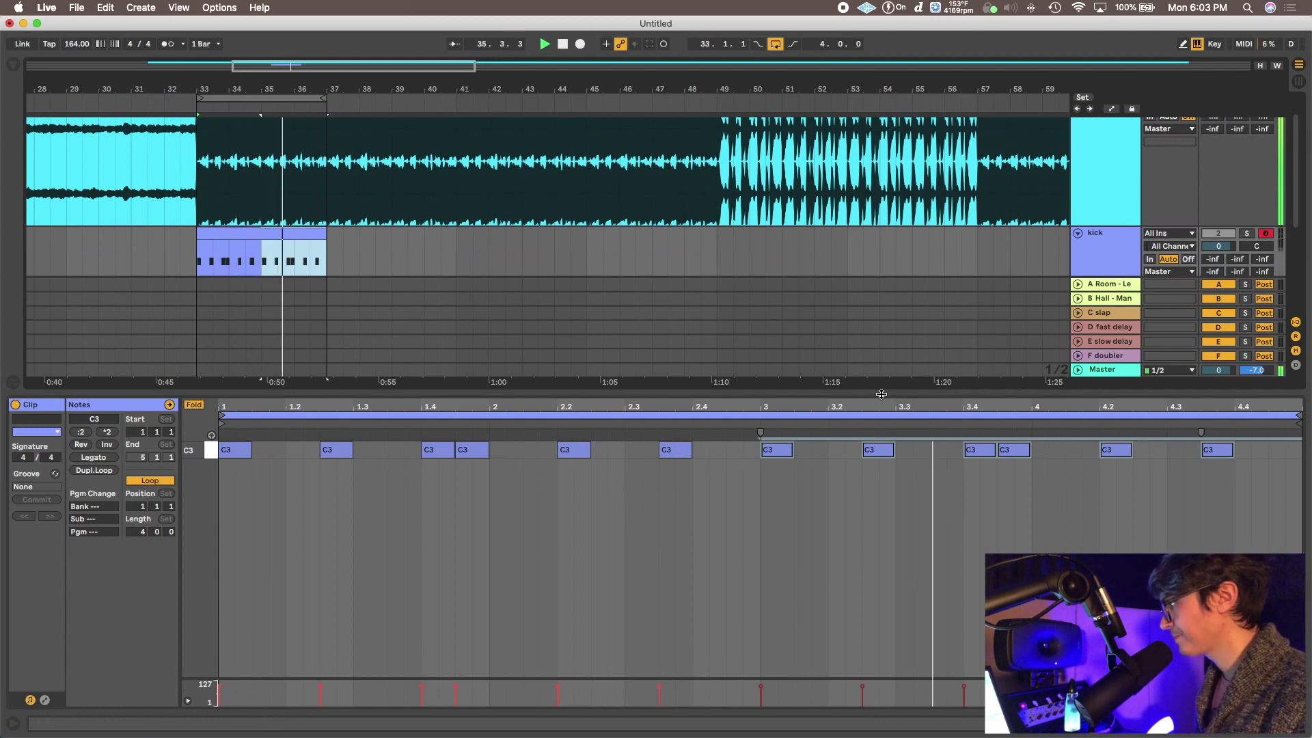
# Create an empty MIDI clip over bars 33–37 on the clap track.
pyautogui.moveTo(881, 394); pyautogui.dragTo(881, 453)
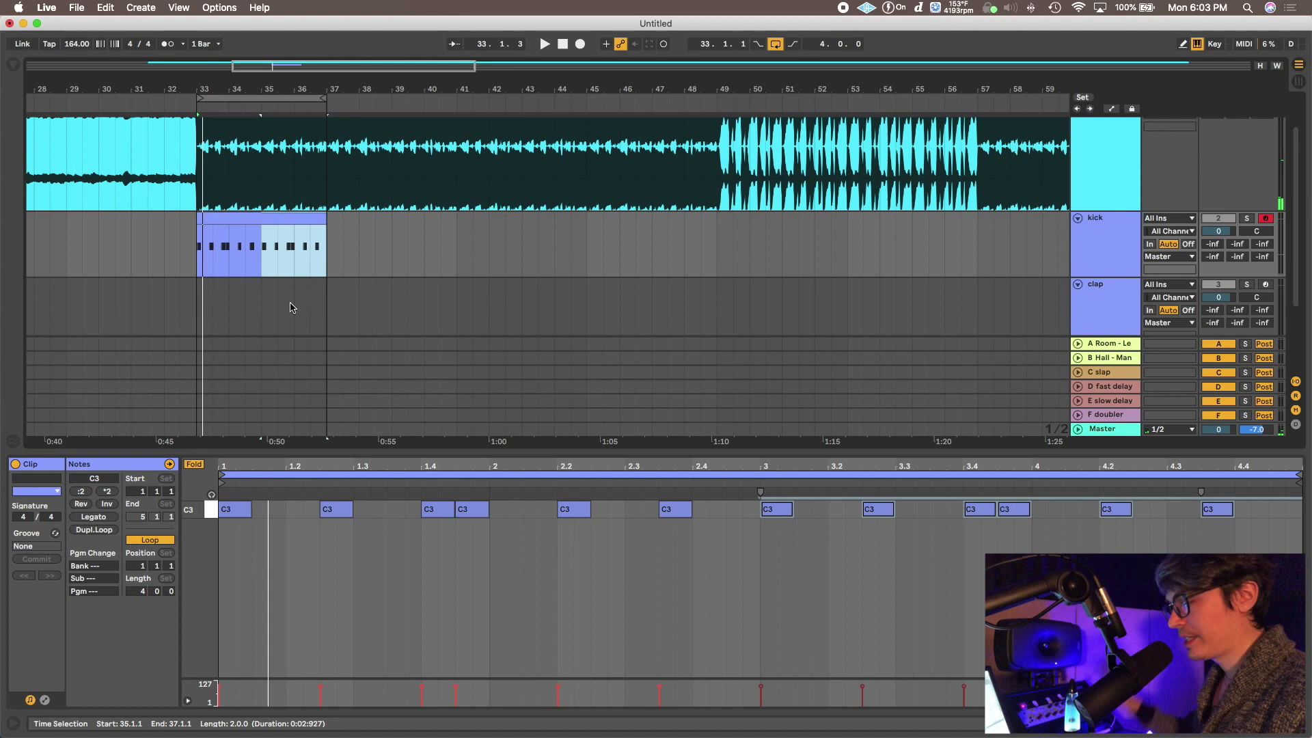
pyautogui.moveTo(198, 301); pyautogui.dragTo(321, 290)
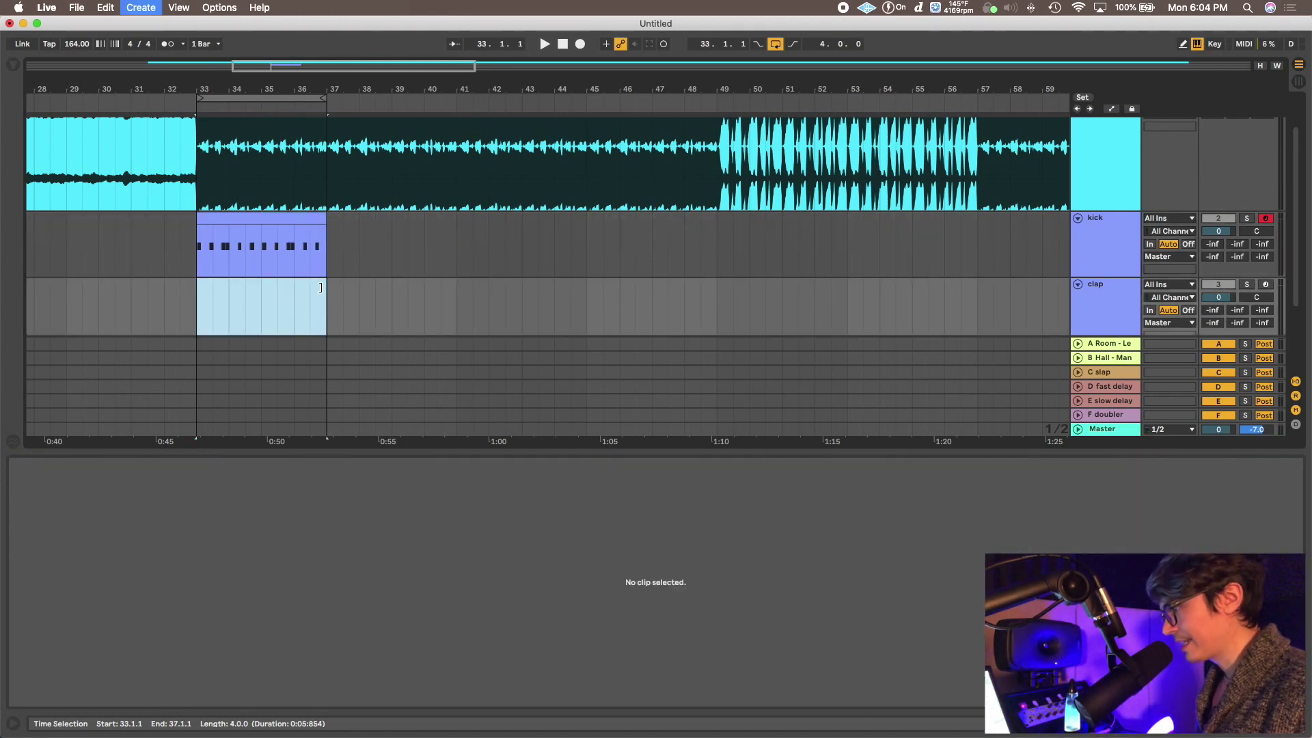
pyautogui.press('super+shift+m')
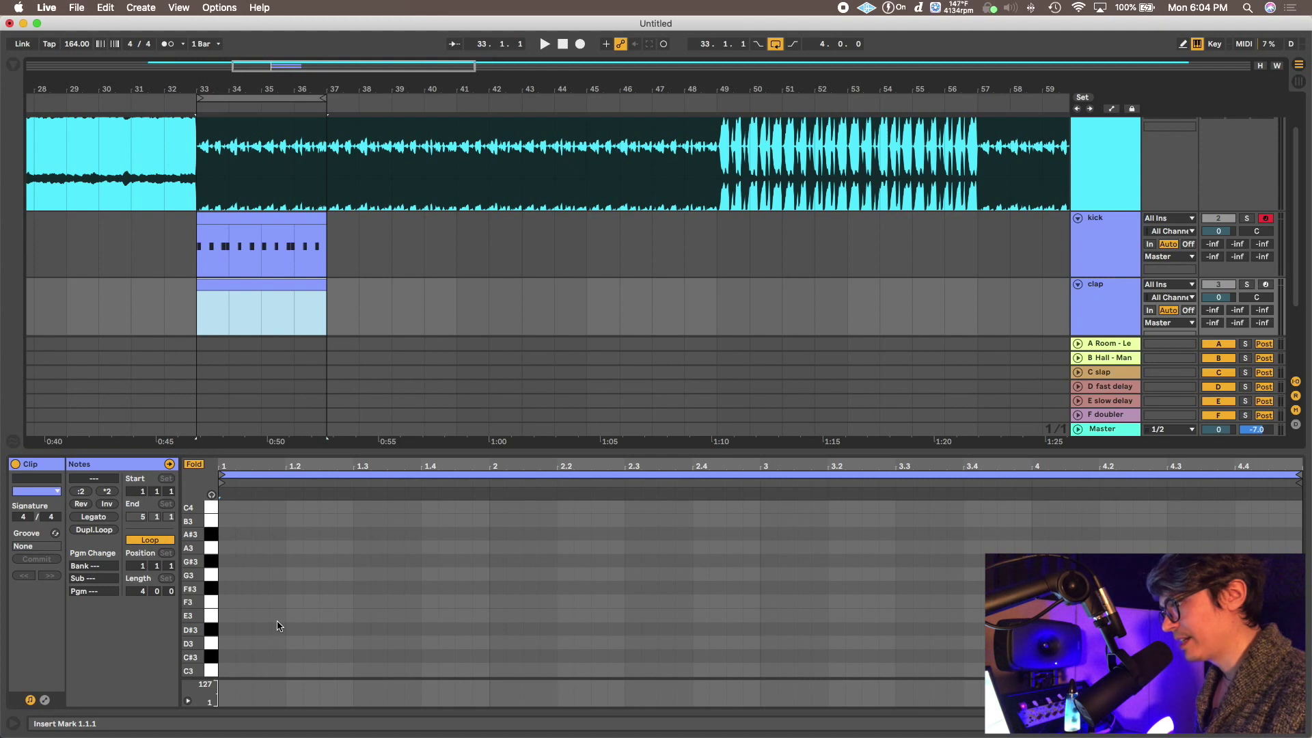
# Place quarter-note C3 claps at 1.3, 2.3, 3.3 and 4.2.4, then show the clap Sampler.
pyautogui.click(357, 671)
pyautogui.click(193, 464)
pyautogui.press('space')
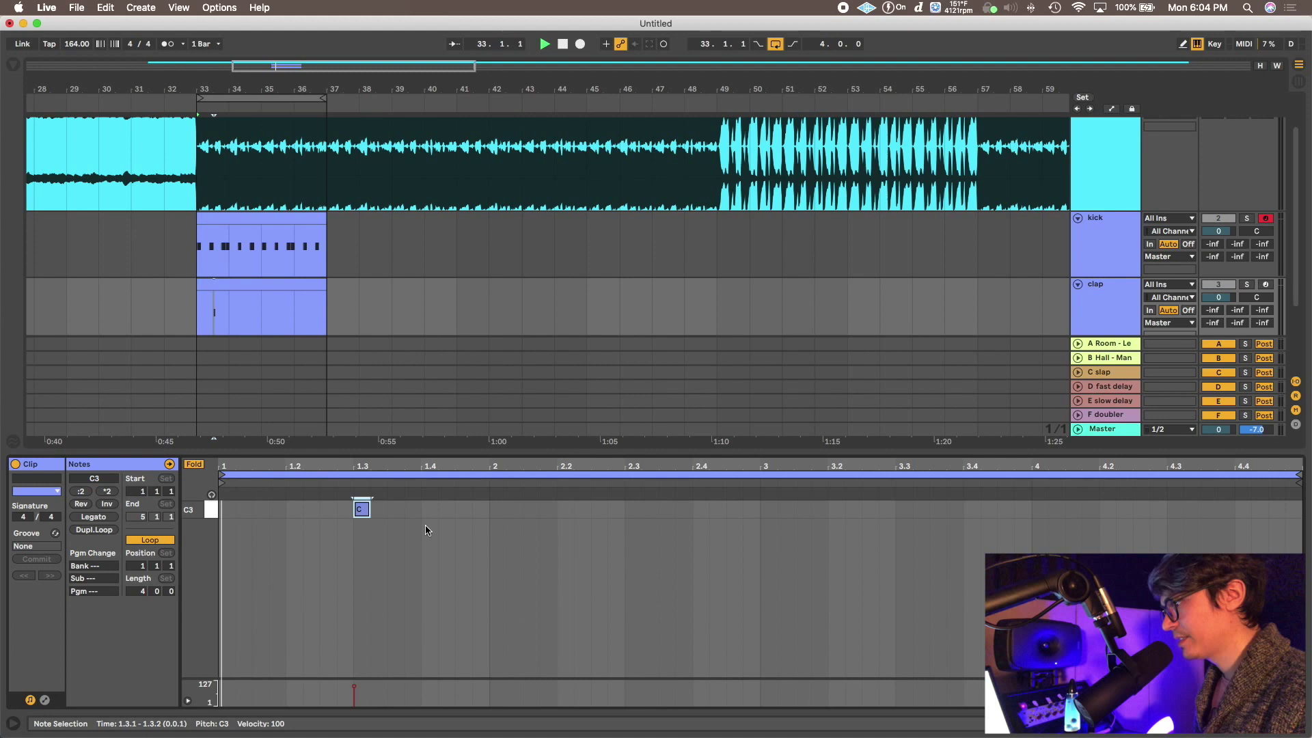
pyautogui.moveTo(363, 509); pyautogui.dragTo(421, 510)
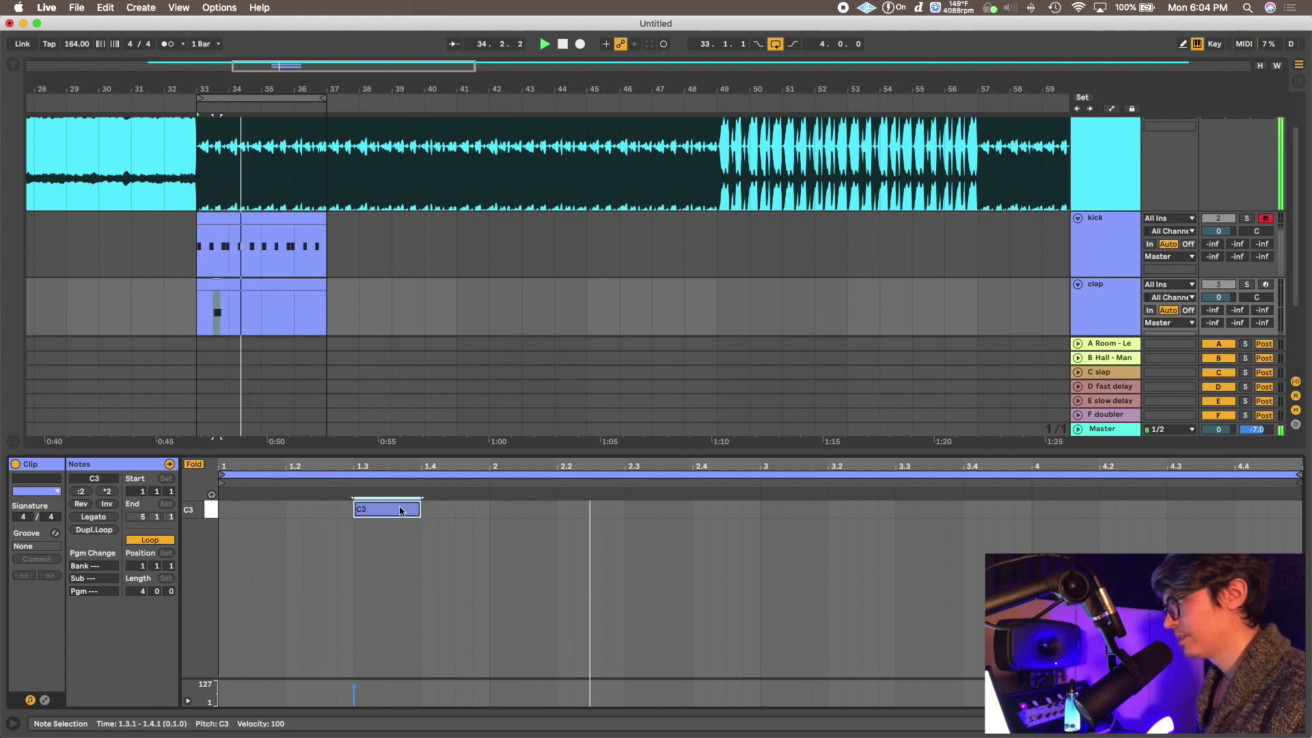
pyautogui.click(595, 510)
pyautogui.moveTo(648, 516); pyautogui.dragTo(677, 516)
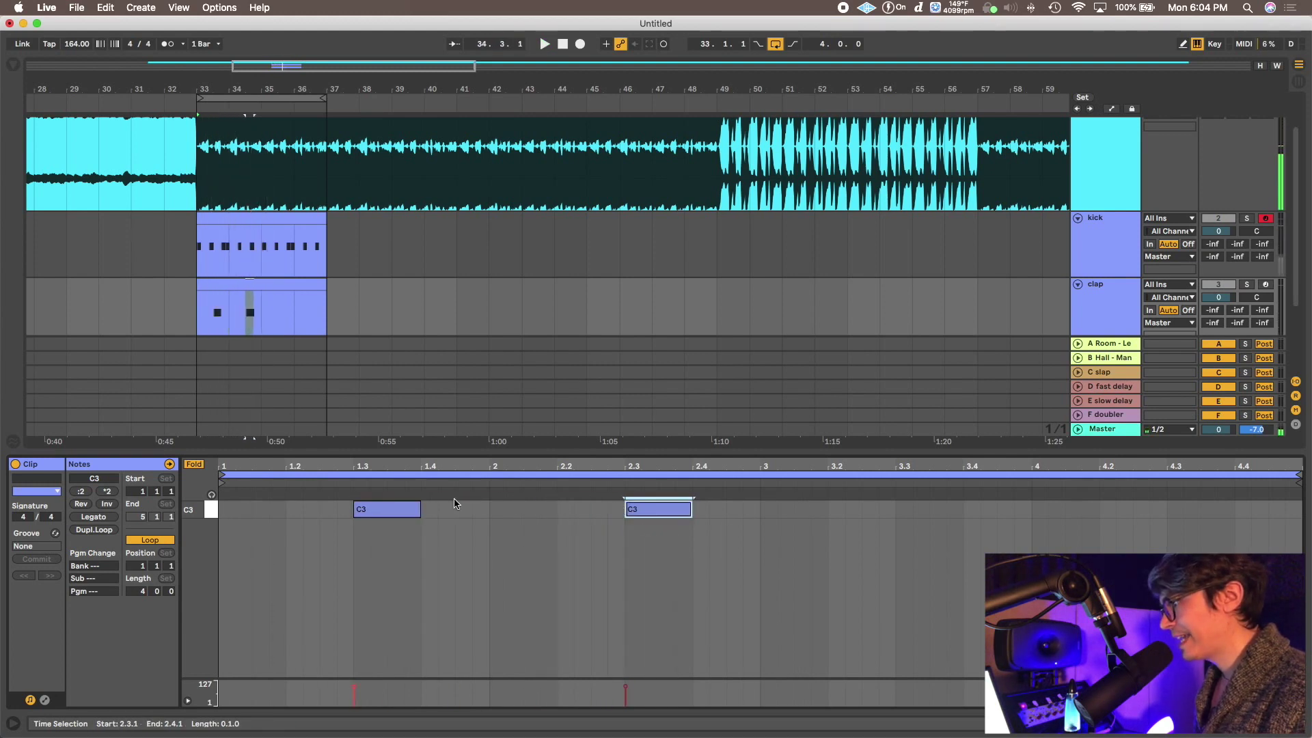
pyautogui.moveTo(410, 510); pyautogui.dragTo(1200, 520)
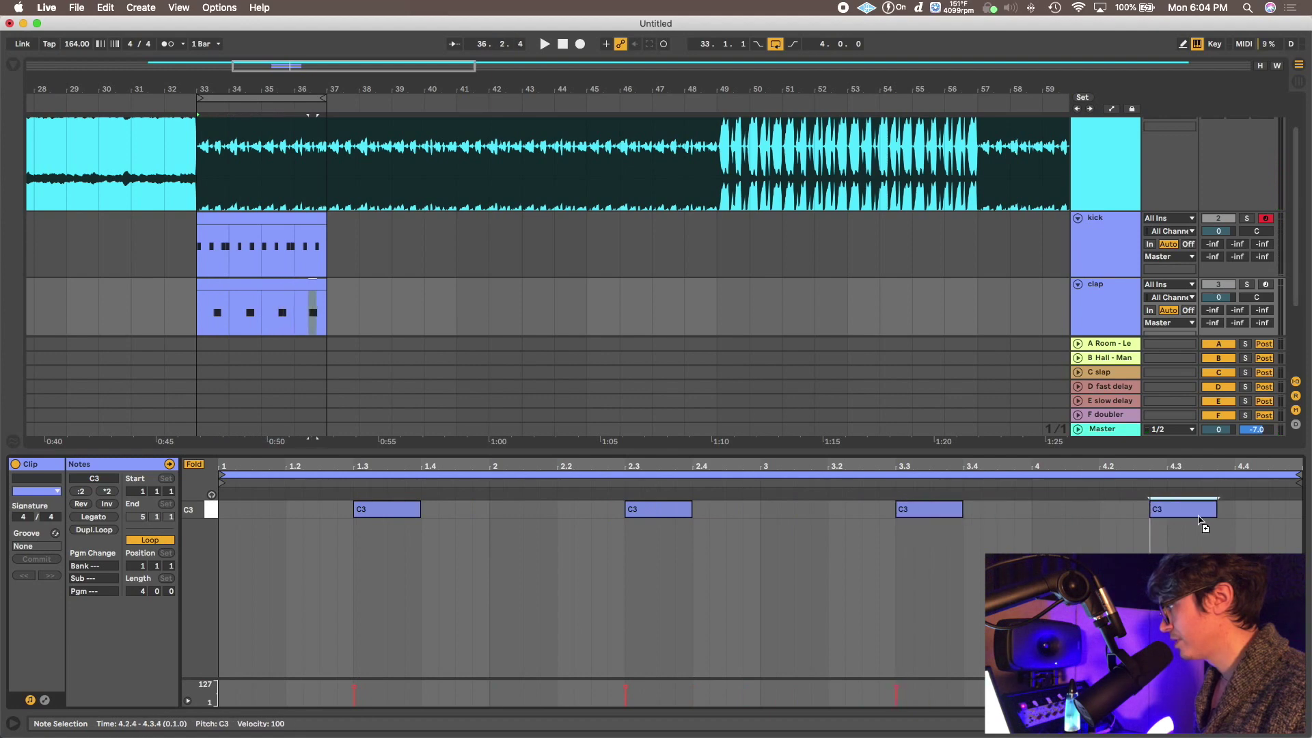
pyautogui.hotkey('shift', 'Tab')
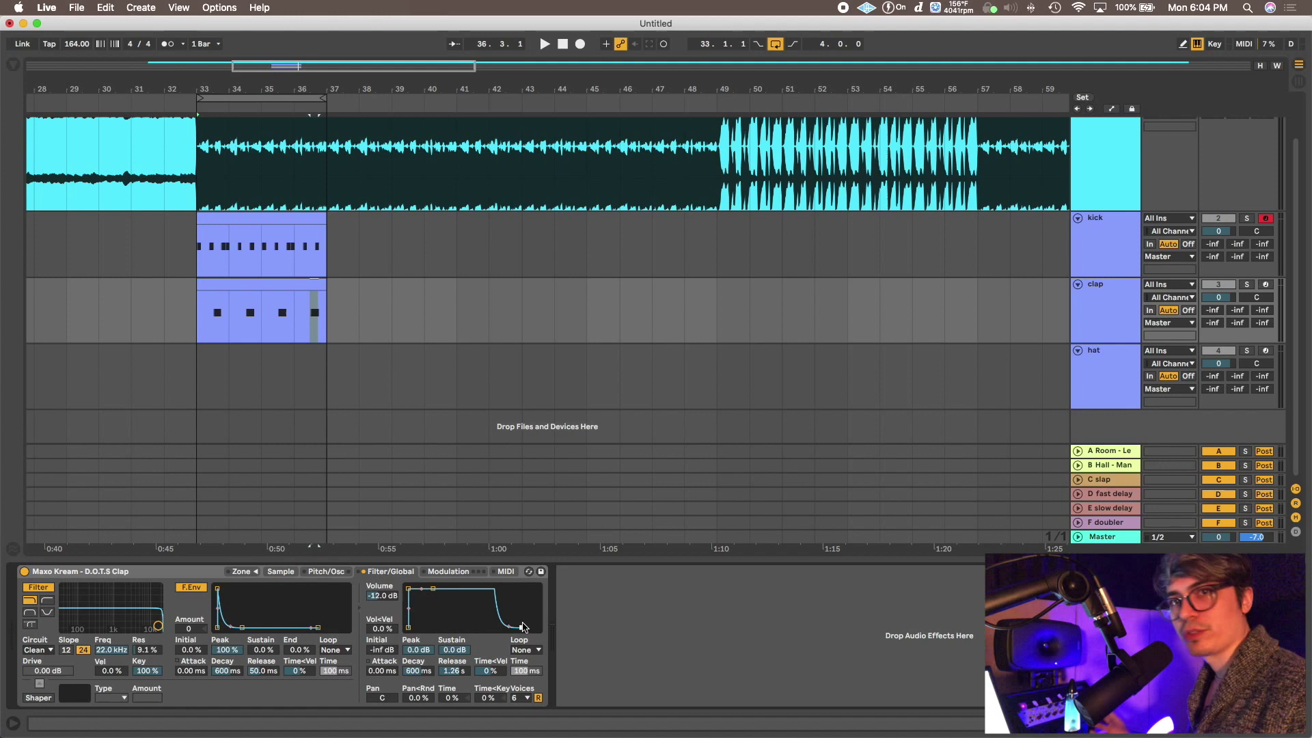
pyautogui.press('space')
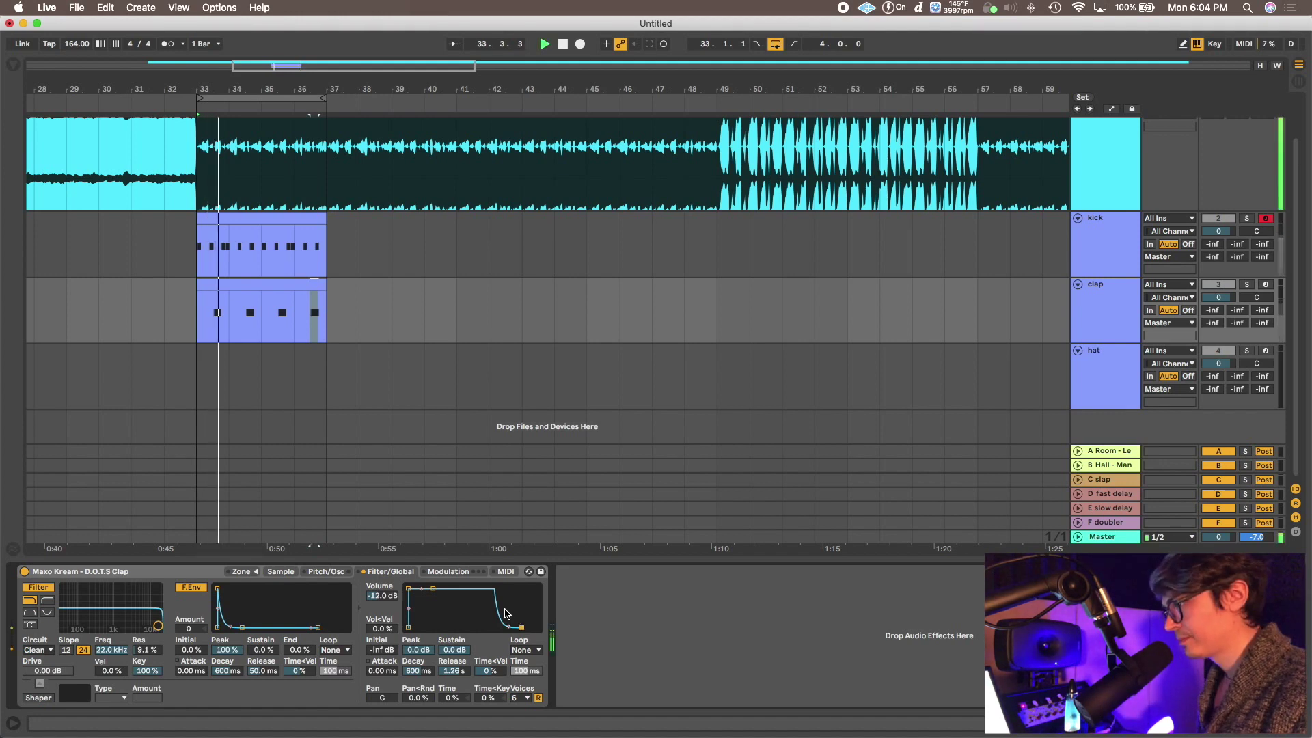
pyautogui.scroll(1, 1241, 302)
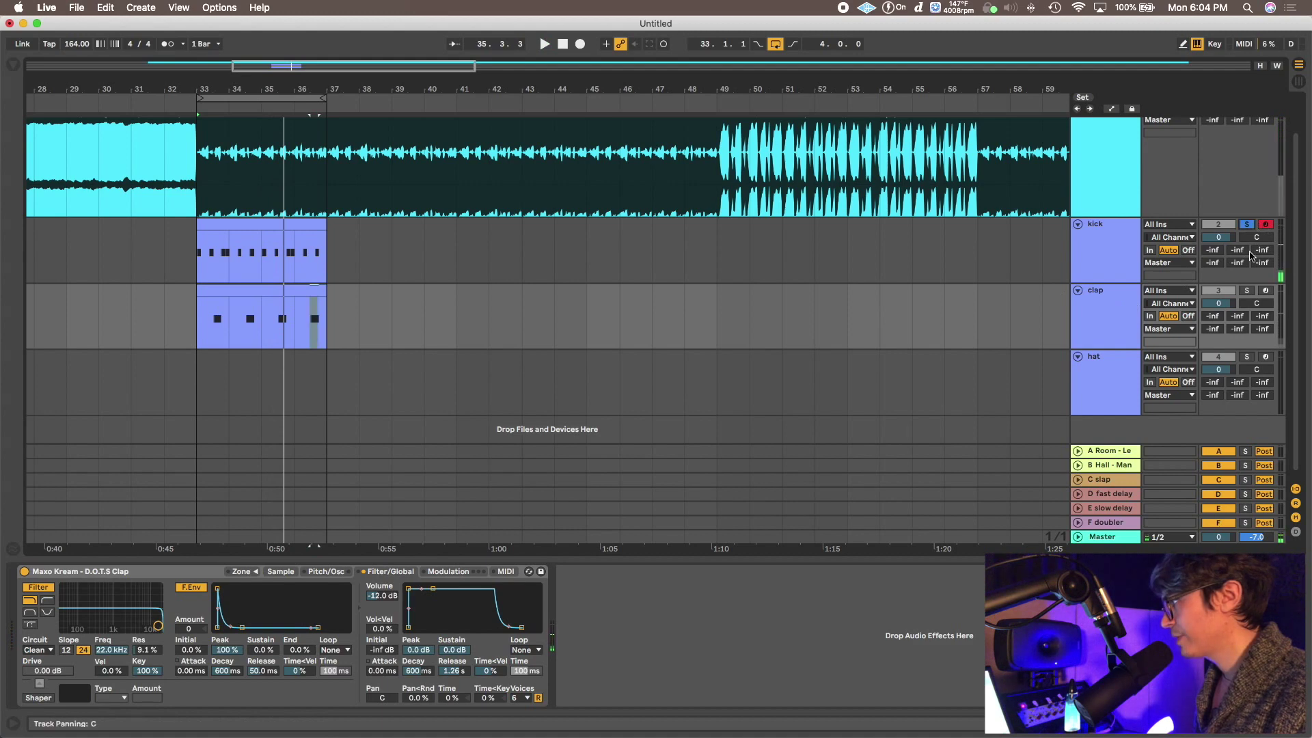
pyautogui.click(1248, 290)
pyautogui.press('space')
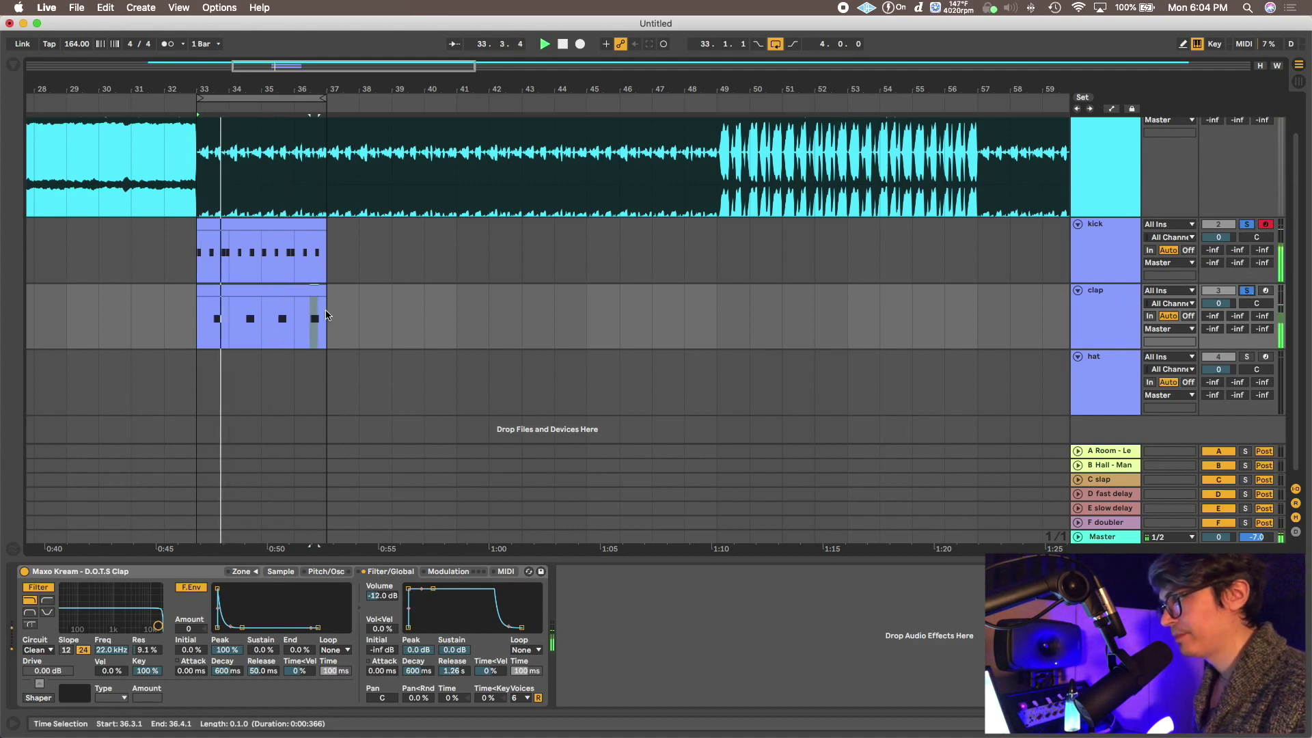
pyautogui.press('Tab')
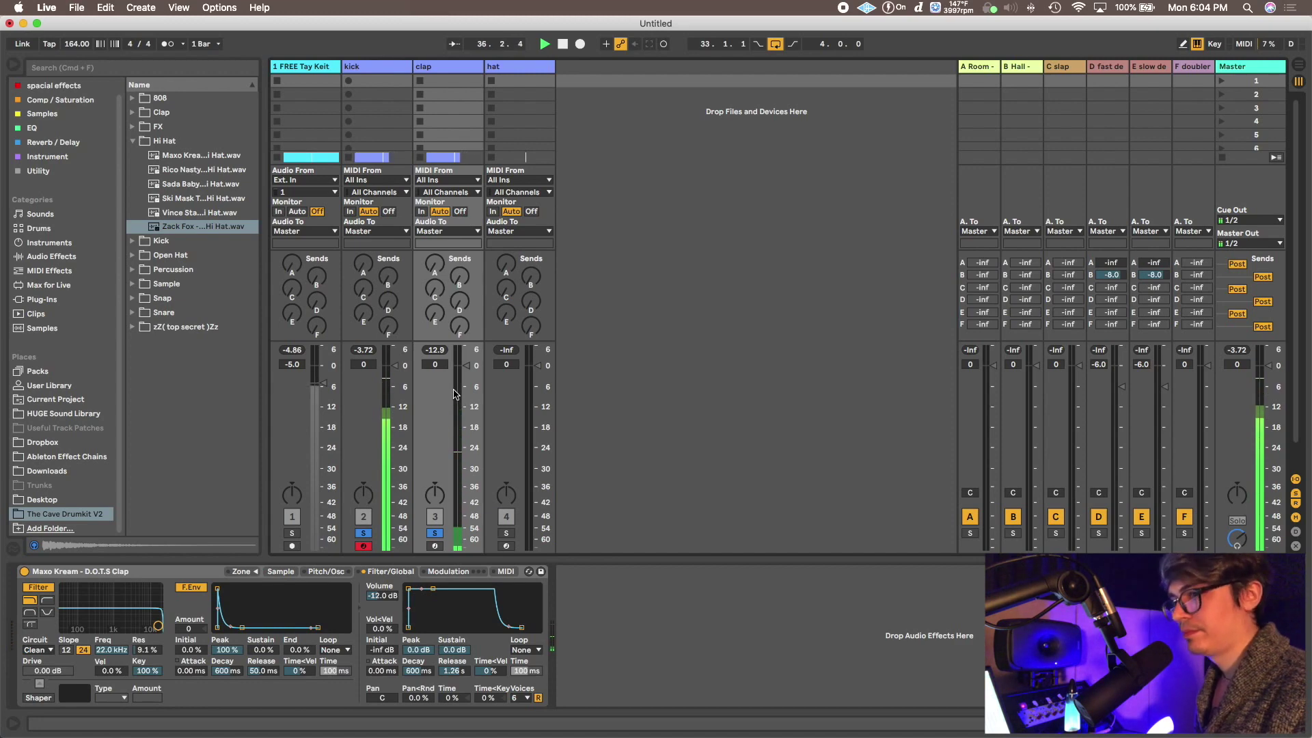
pyautogui.press('Tab')
pyautogui.press('space')
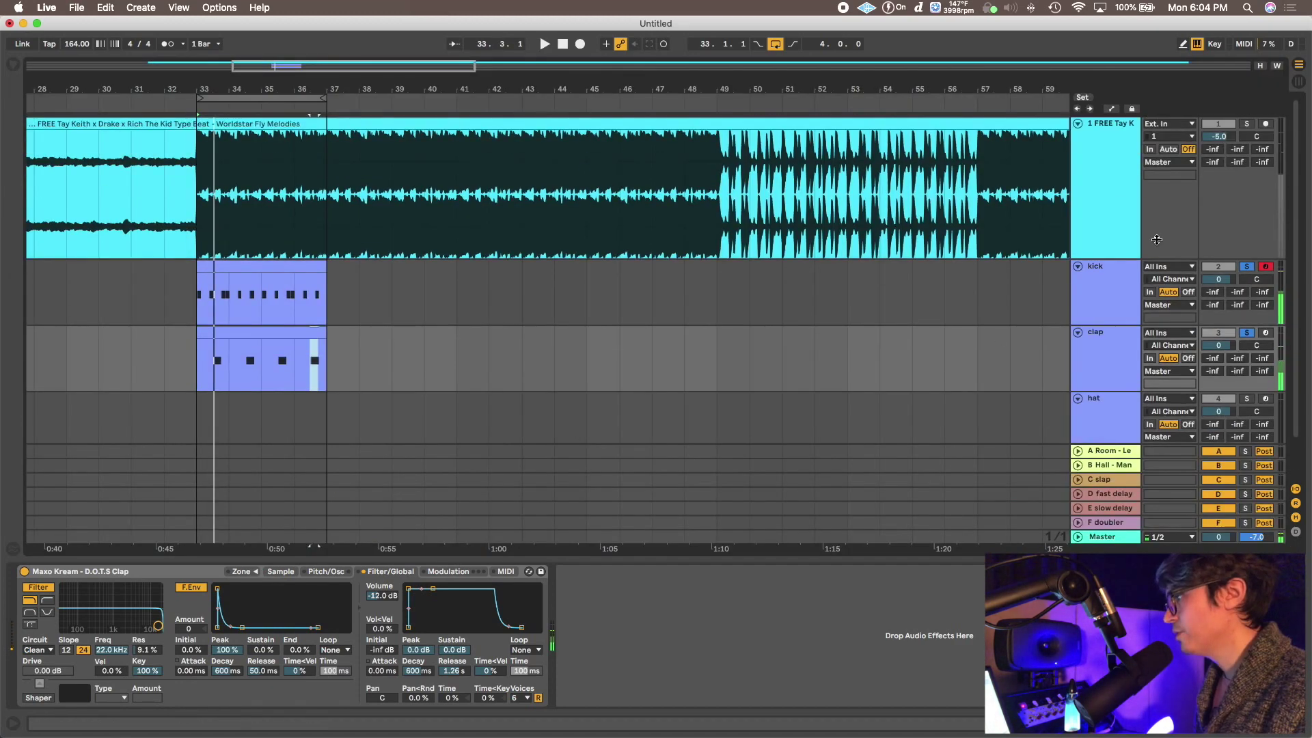
pyautogui.click(1247, 124)
pyautogui.scroll(-2, 485, 327)
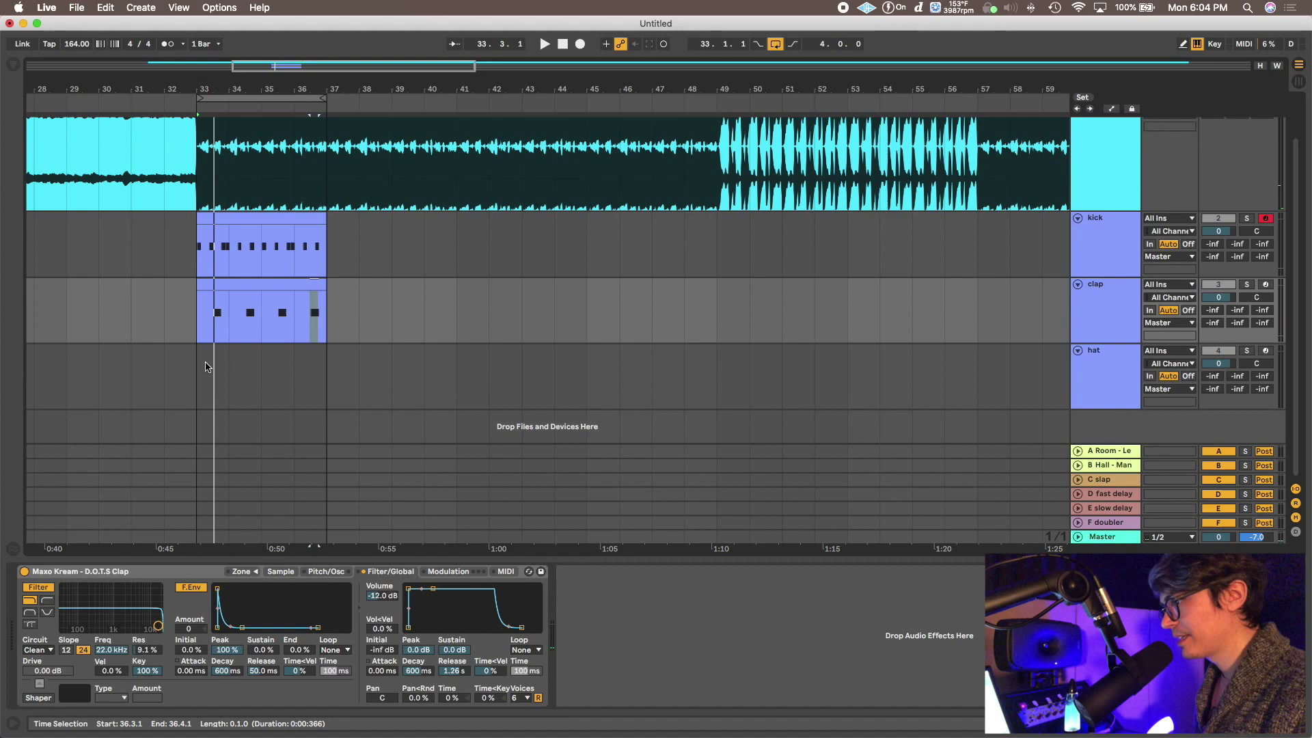
# Create an empty four-bar MIDI clip over bars 33–37 on the hat track.
pyautogui.moveTo(192, 360); pyautogui.dragTo(324, 353)
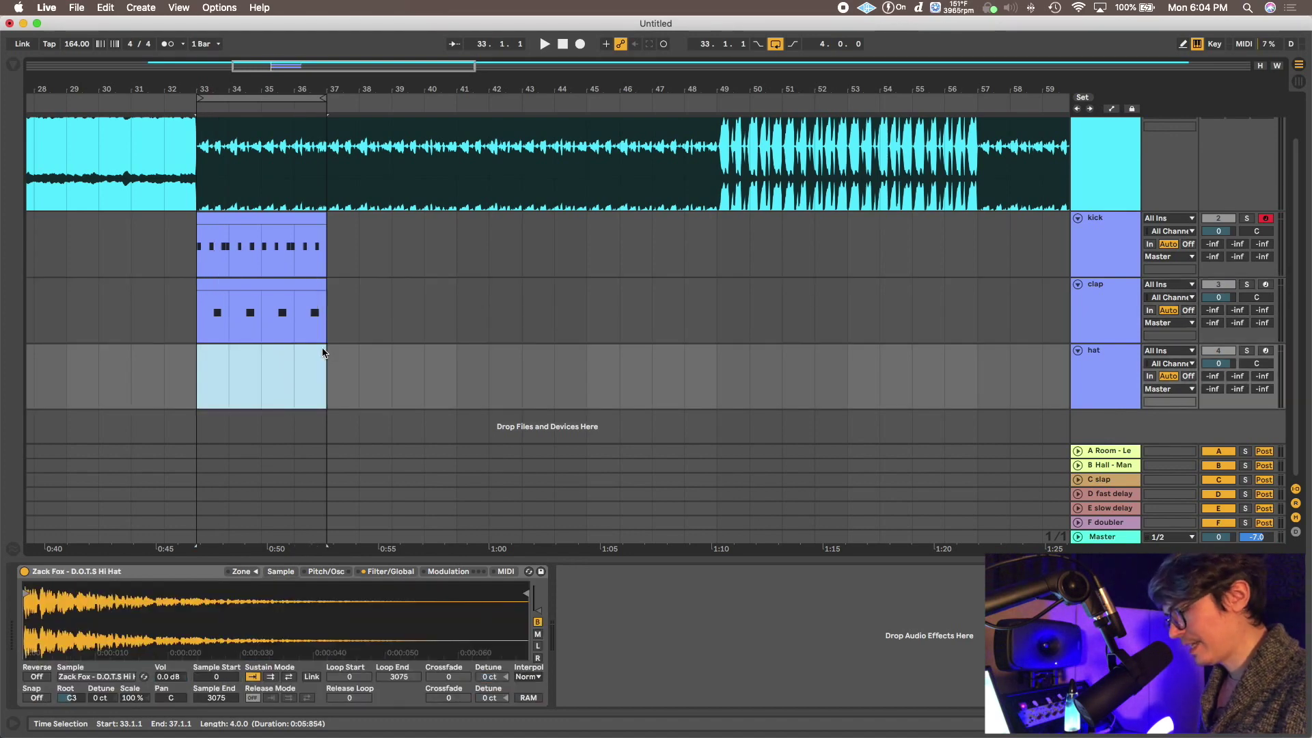
pyautogui.press('super+shift+m')
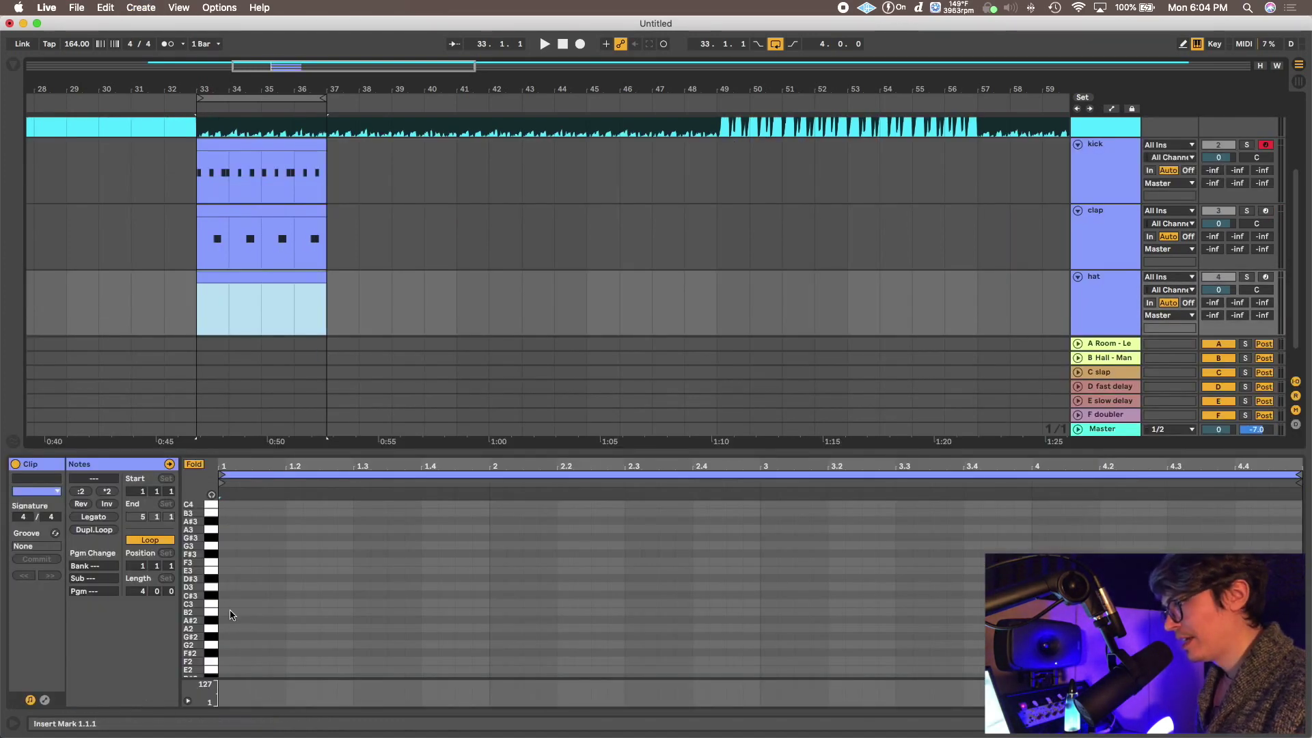
pyautogui.press('space')
pyautogui.scroll(-2, 236, 601)
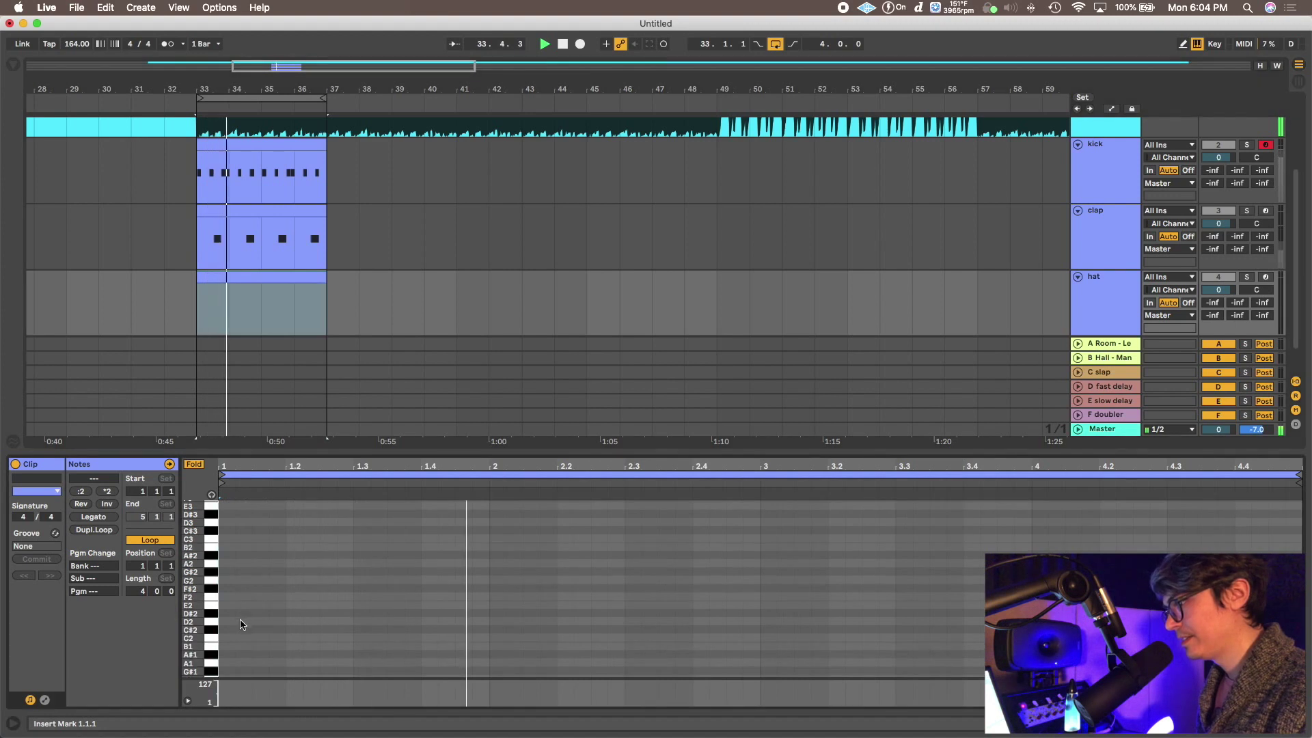
pyautogui.scroll(1, 239, 601)
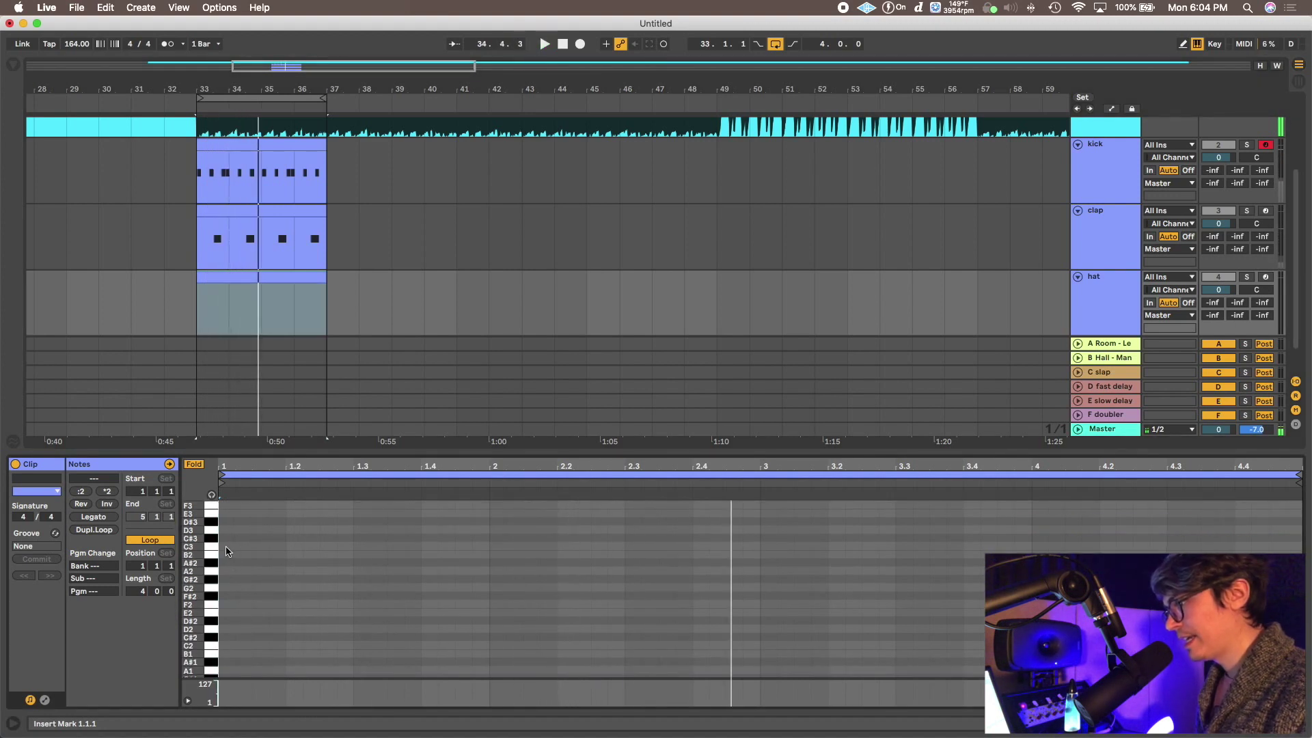
pyautogui.press('space')
# Add a C3 eighth-note hat hit and duplicate it to fill all four bars.
pyautogui.doubleClick(226, 548)
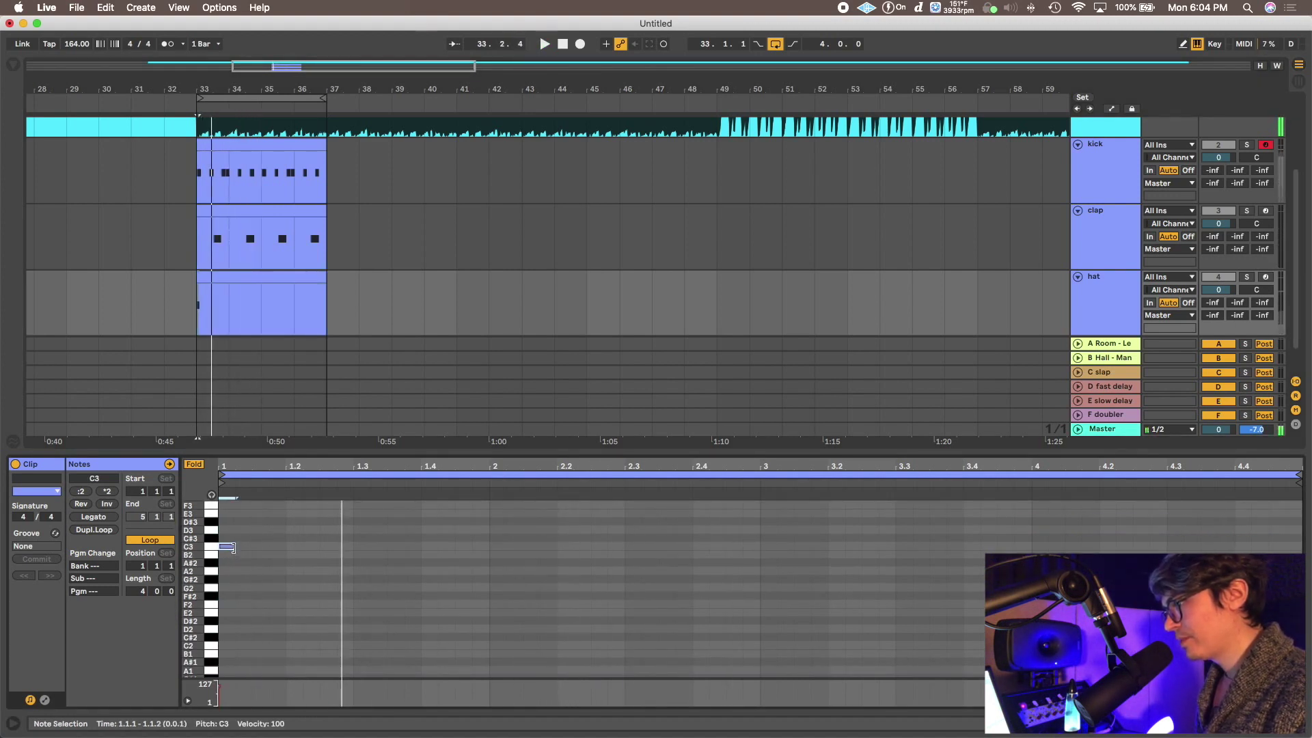
pyautogui.press('space')
pyautogui.press('space')
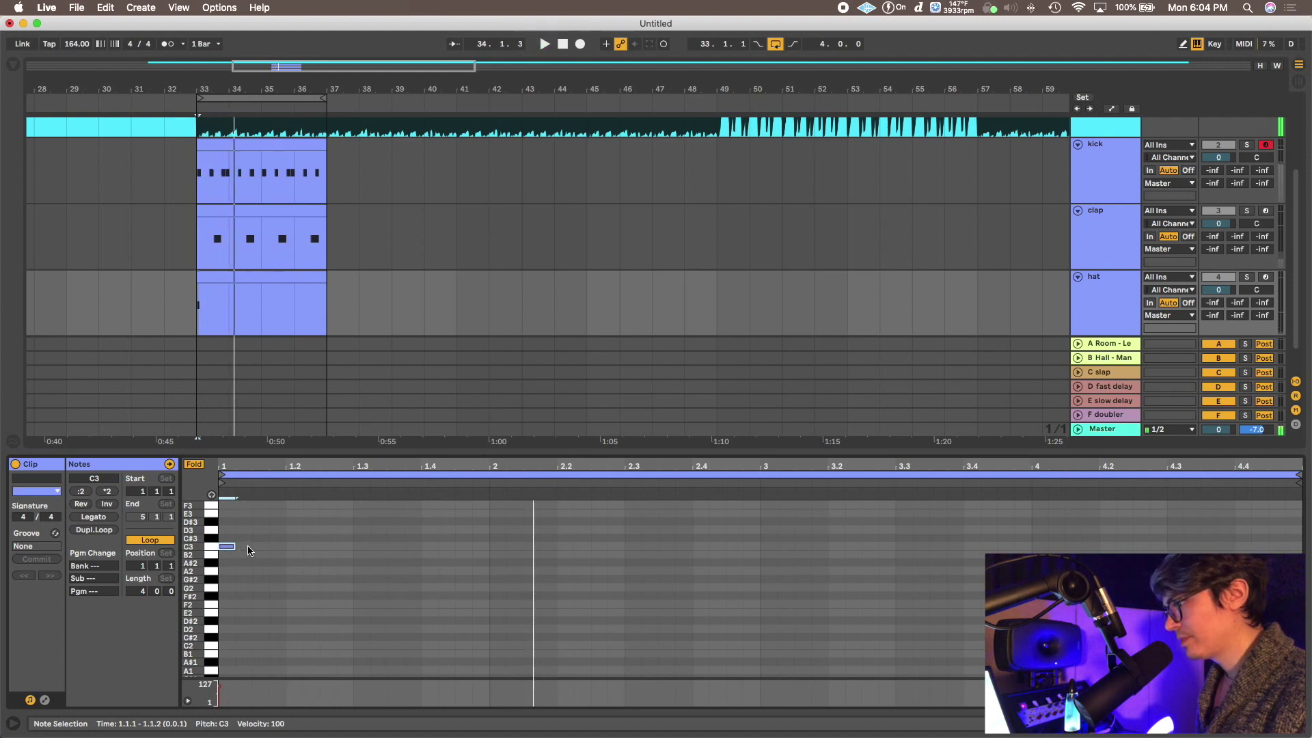
pyautogui.moveTo(234, 547); pyautogui.dragTo(247, 546)
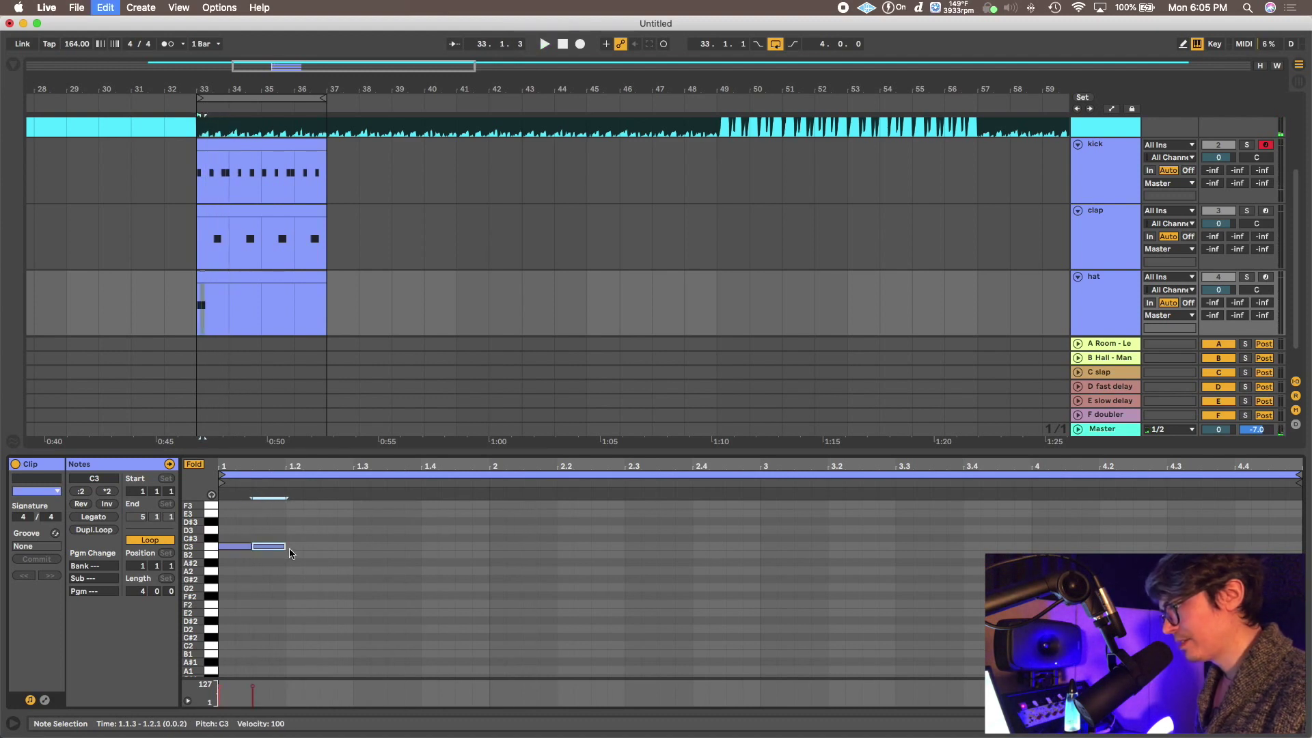
pyautogui.hotkey('ctrl', 'd')
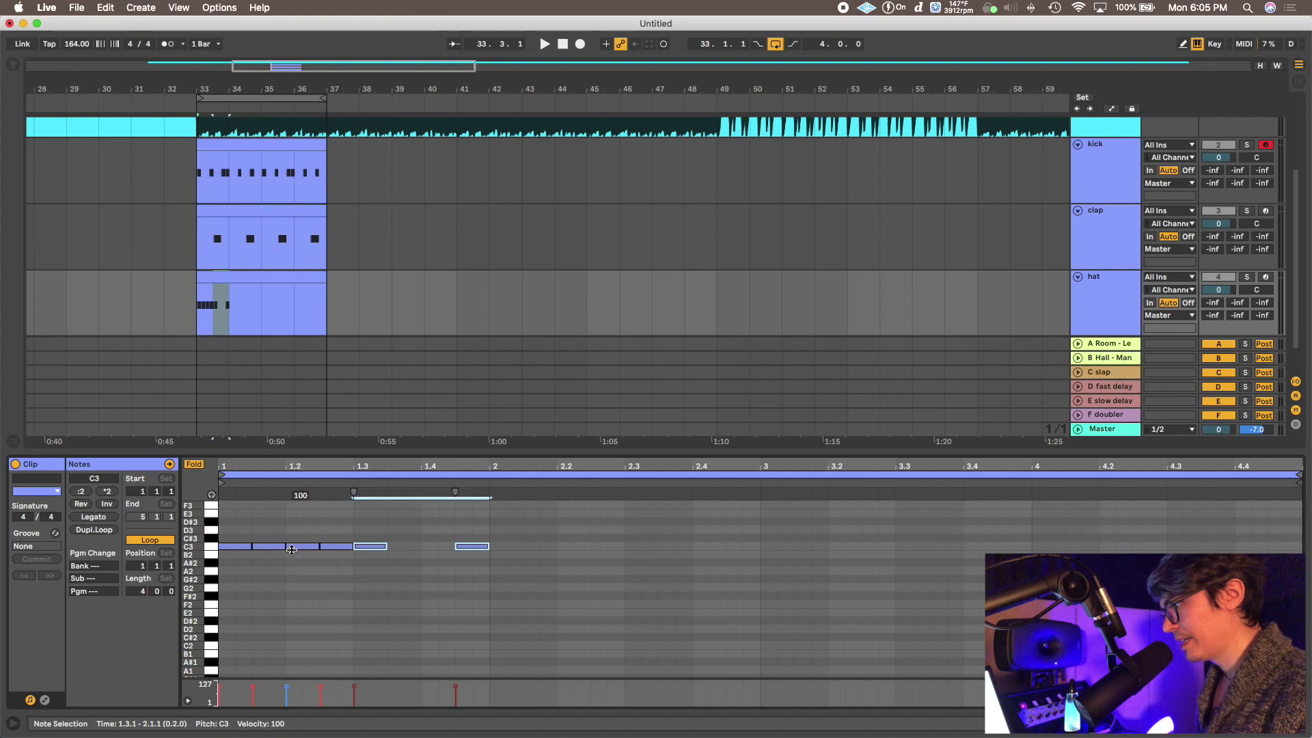
pyautogui.hotkey('ctrl', 'z')
pyautogui.moveTo(230, 537); pyautogui.dragTo(343, 552)
pyautogui.hotkey('ctrl', 'd')
pyautogui.hotkey('ctrl', 'd')
pyautogui.hotkey('ctrl', 'd')
pyautogui.hotkey('ctrl', 'd')
pyautogui.hotkey('ctrl', 'd')
pyautogui.hotkey('ctrl', 'd')
pyautogui.hotkey('ctrl', 'd')
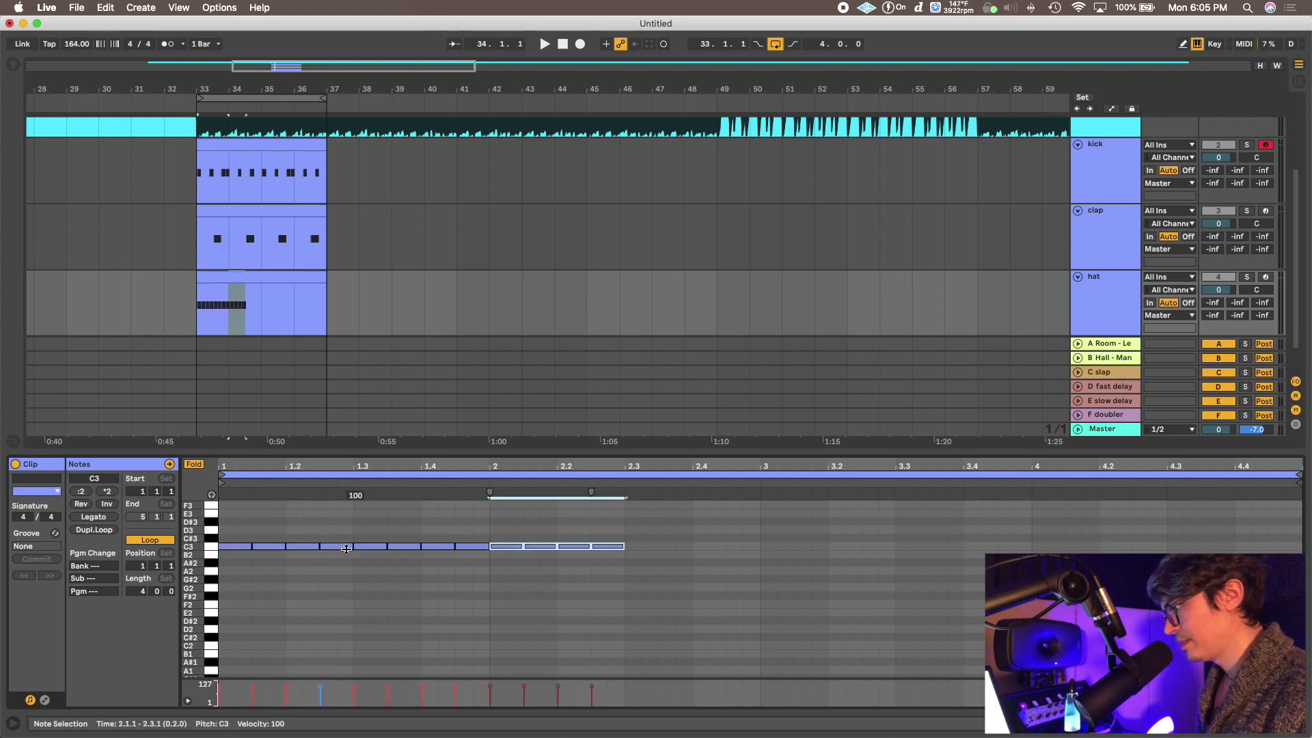
pyautogui.press('space')
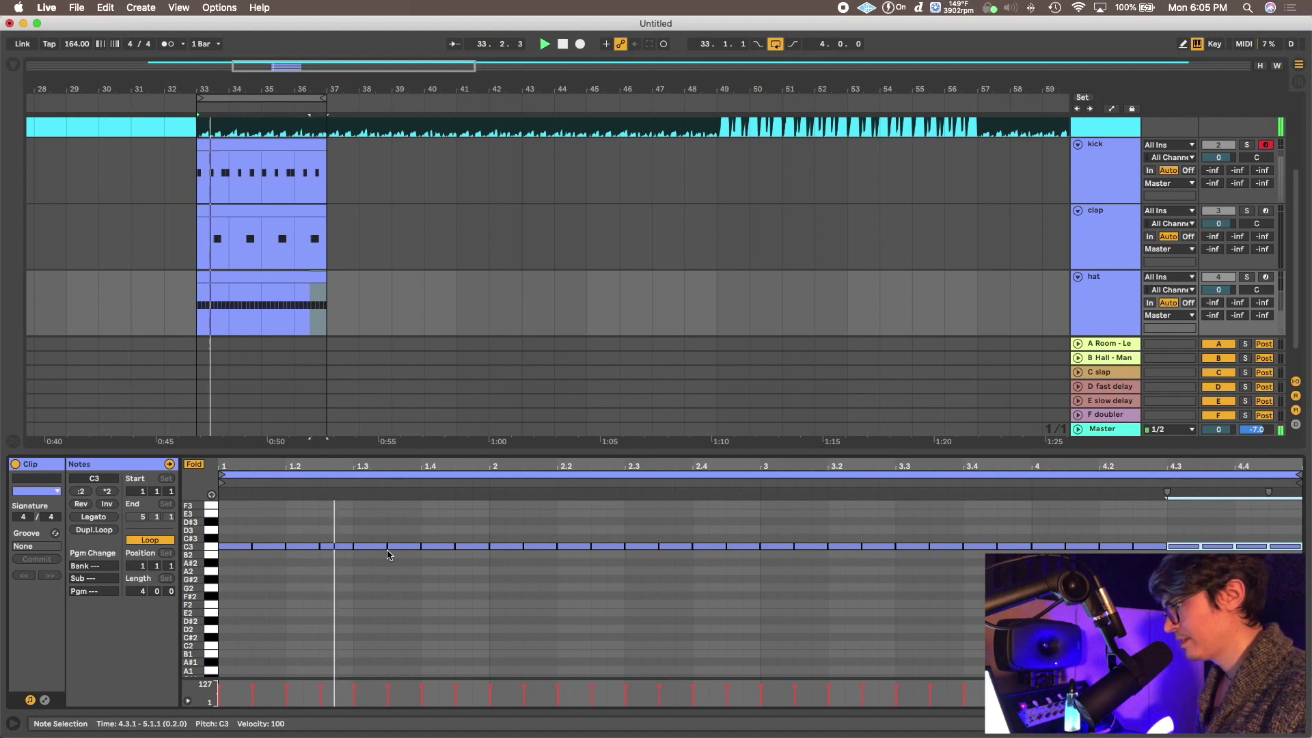
# Nudge the 1.4.1 hat note a sixteenth later and add an extra roll hit at 2.3.4.
pyautogui.click(452, 547)
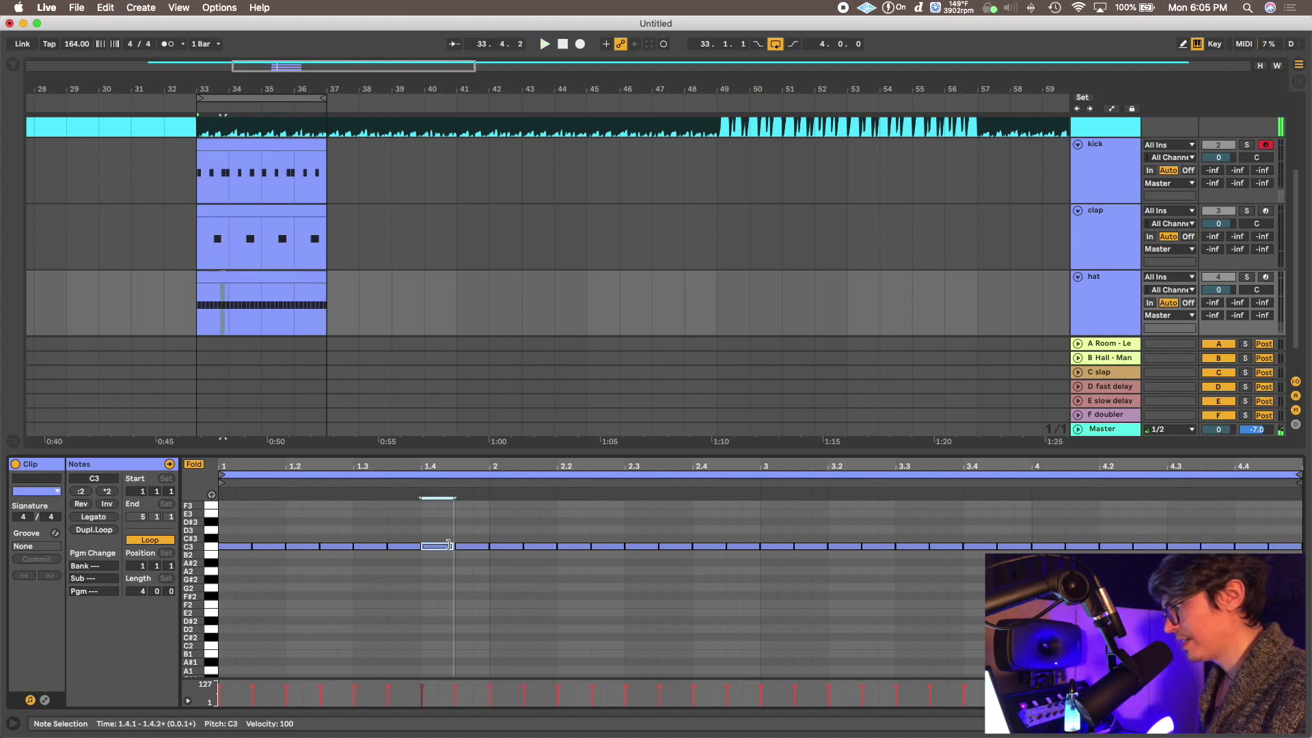
pyautogui.moveTo(450, 545)
pyautogui.mouseDown()
pyautogui.moveTo(428, 545)
pyautogui.moveTo(450, 550)
pyautogui.mouseUp()
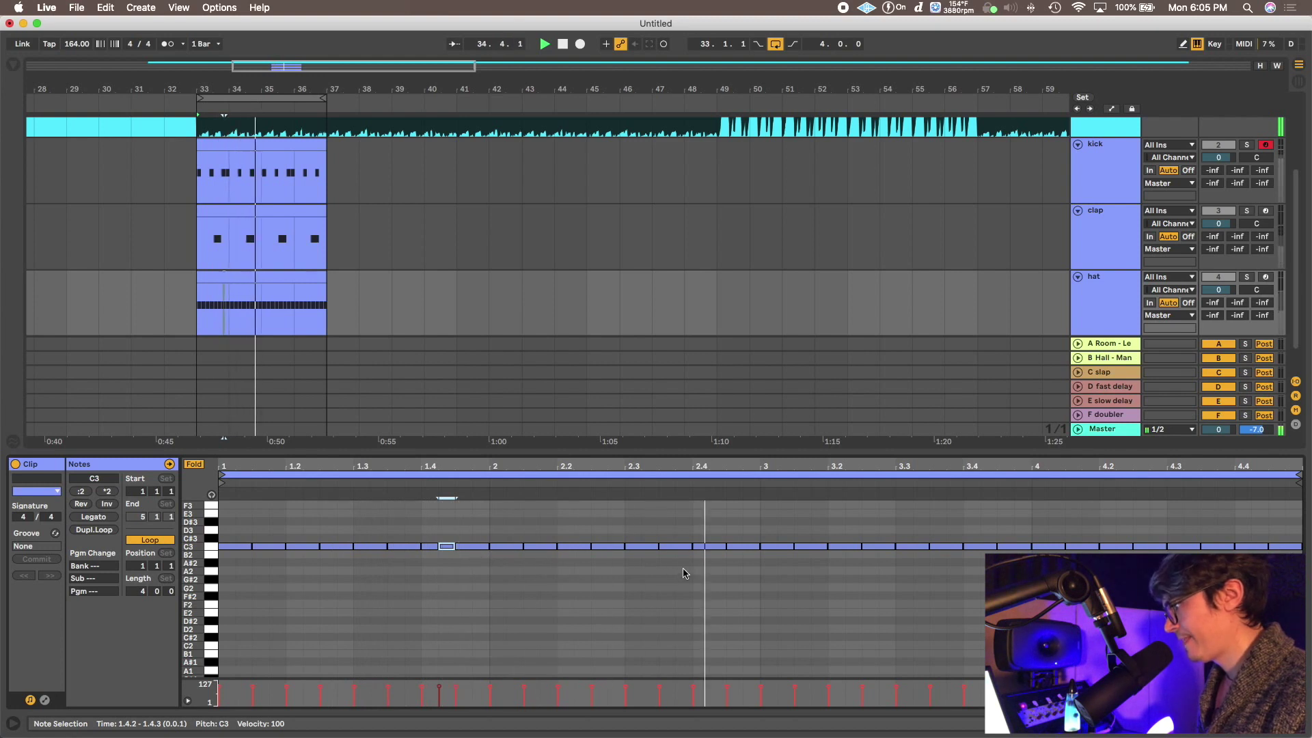
pyautogui.click(691, 547)
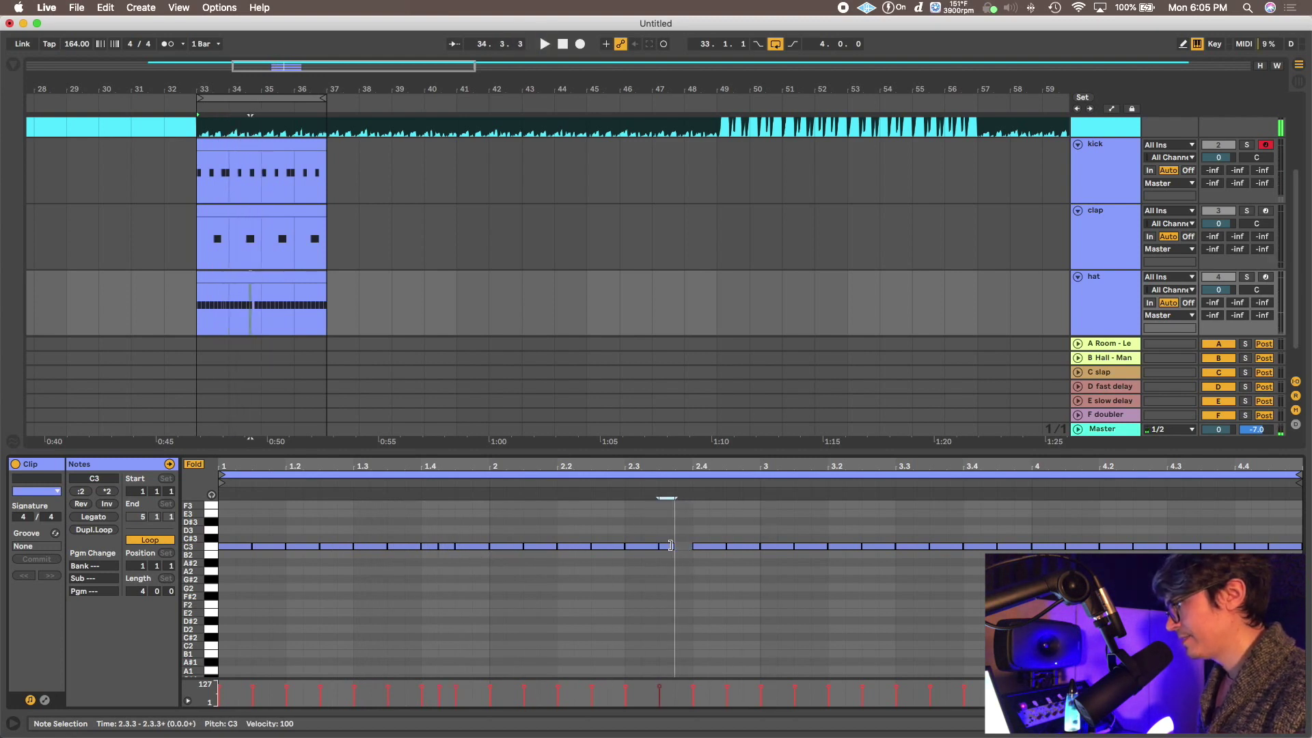
pyautogui.moveTo(680, 549); pyautogui.dragTo(684, 548)
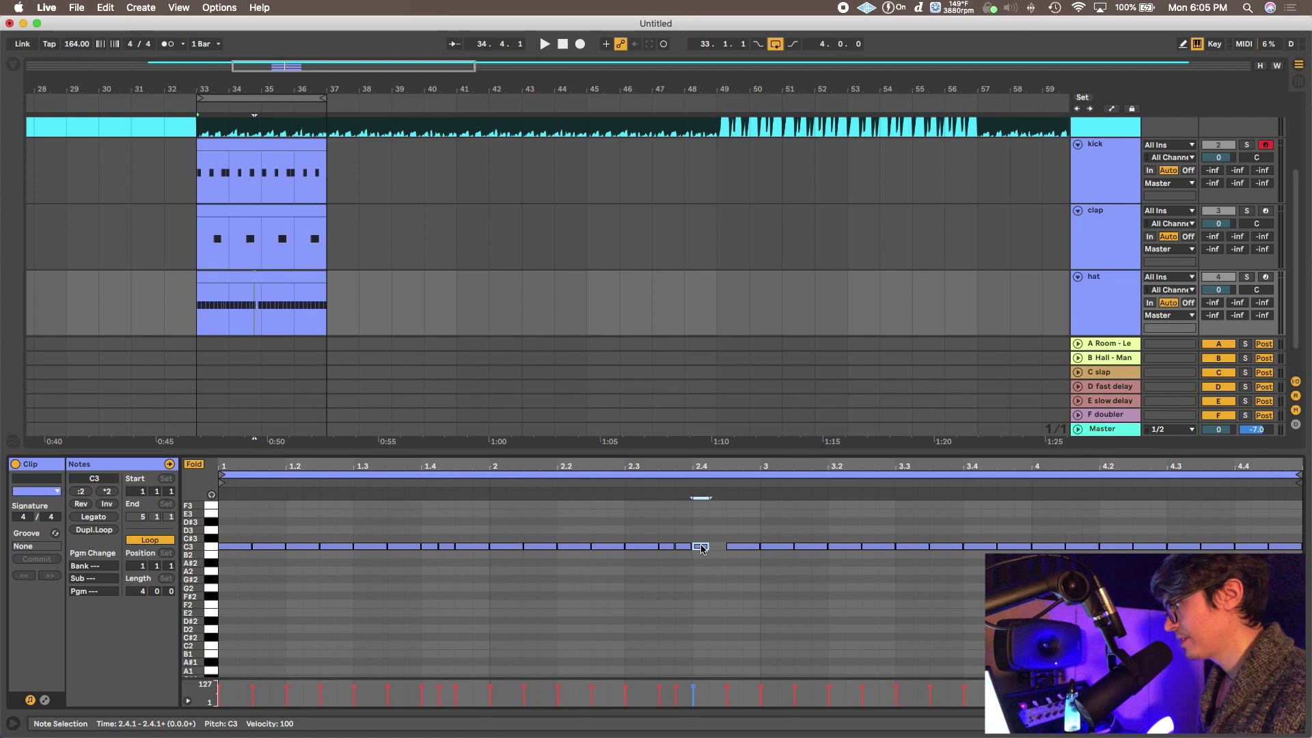
pyautogui.press('space')
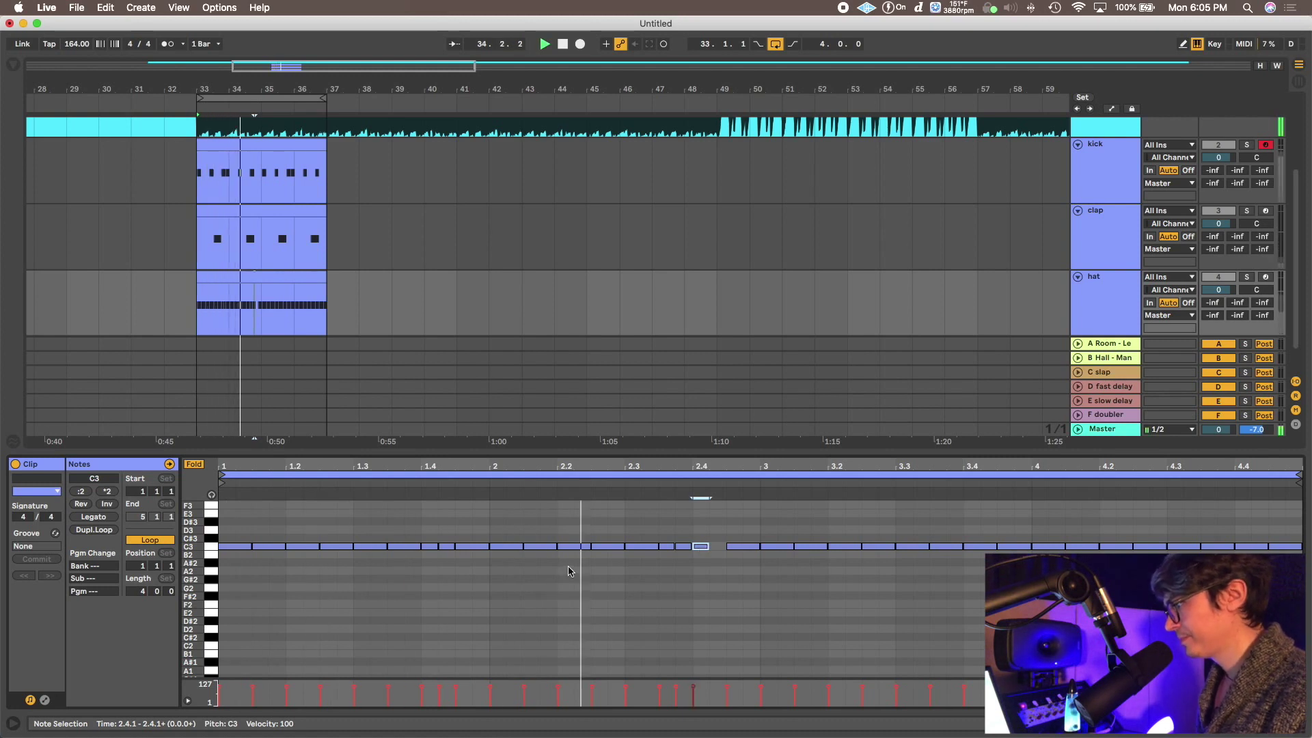
pyautogui.press('space')
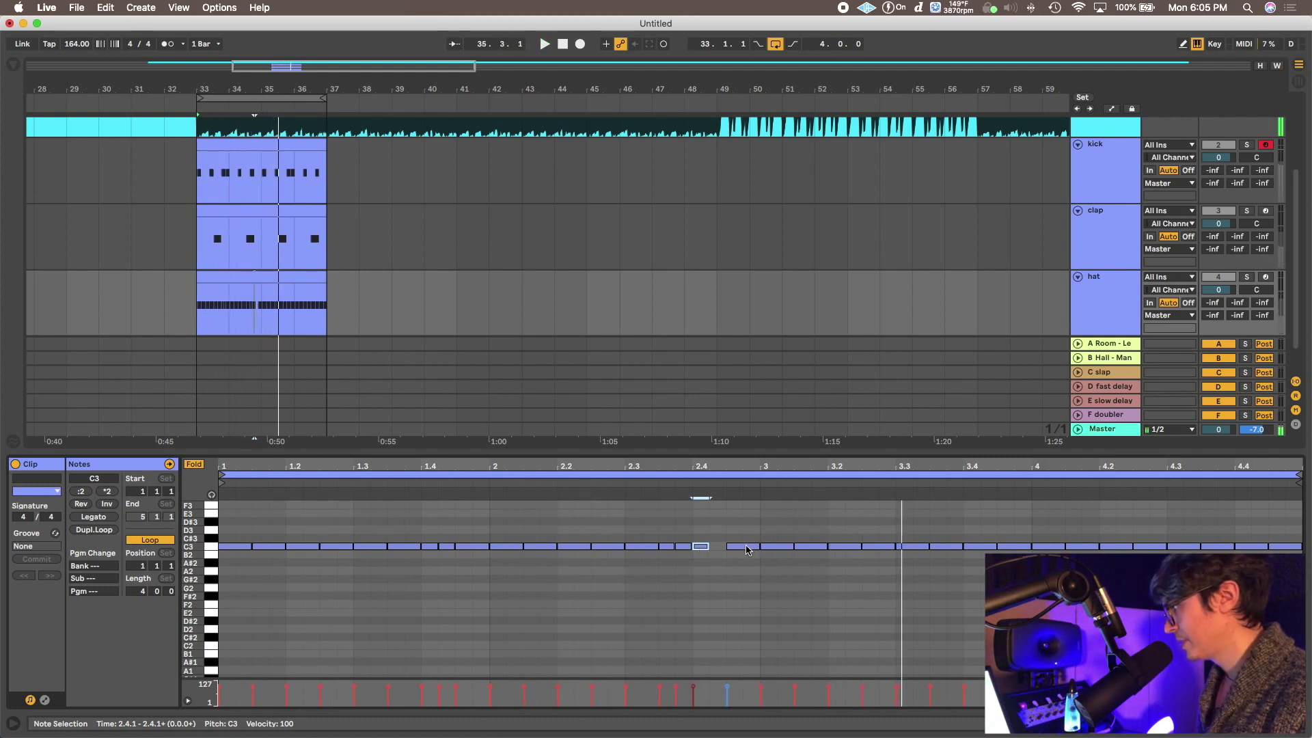
# Copy the 2.3 roll notes into bar 3 and onto C#3 in bar 4, shifted slightly later.
pyautogui.keyDown('shift'); pyautogui.click(676, 547); pyautogui.keyUp('shift')
pyautogui.moveTo(665, 549); pyautogui.dragTo(808, 551)
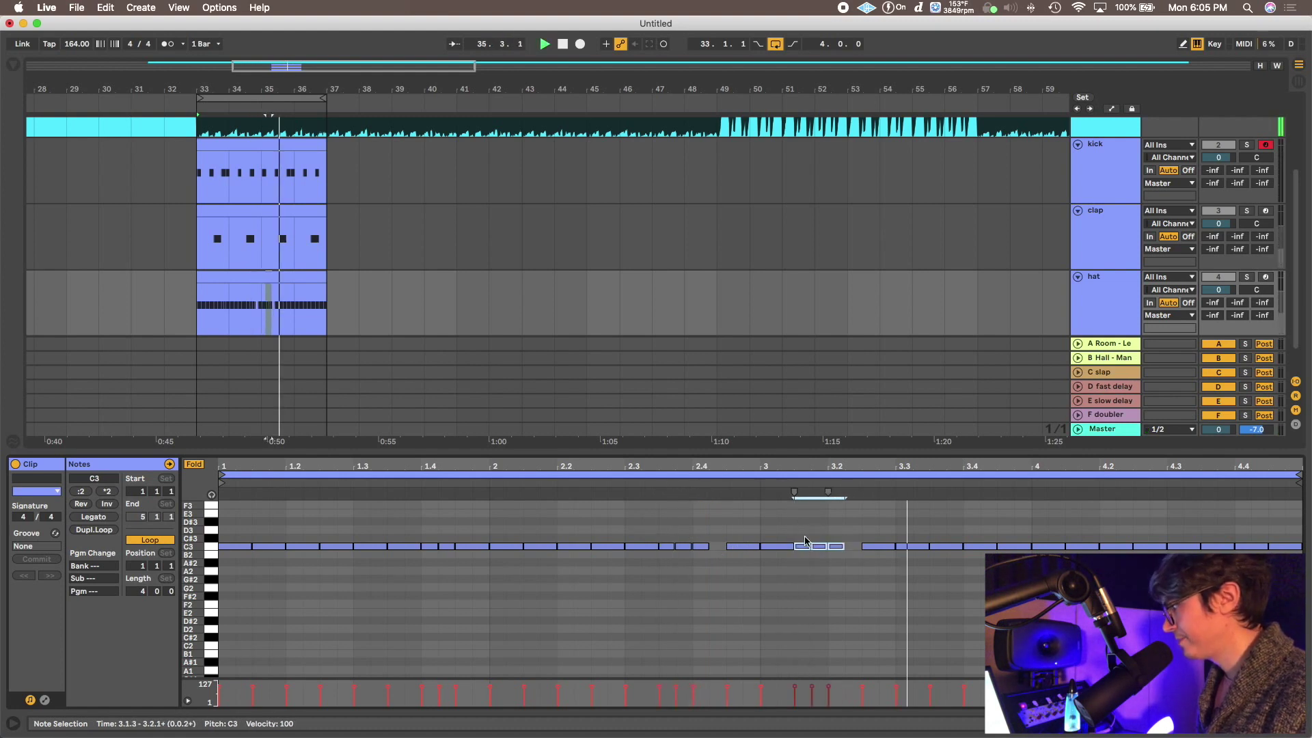
pyautogui.moveTo(808, 551); pyautogui.dragTo(1185, 549)
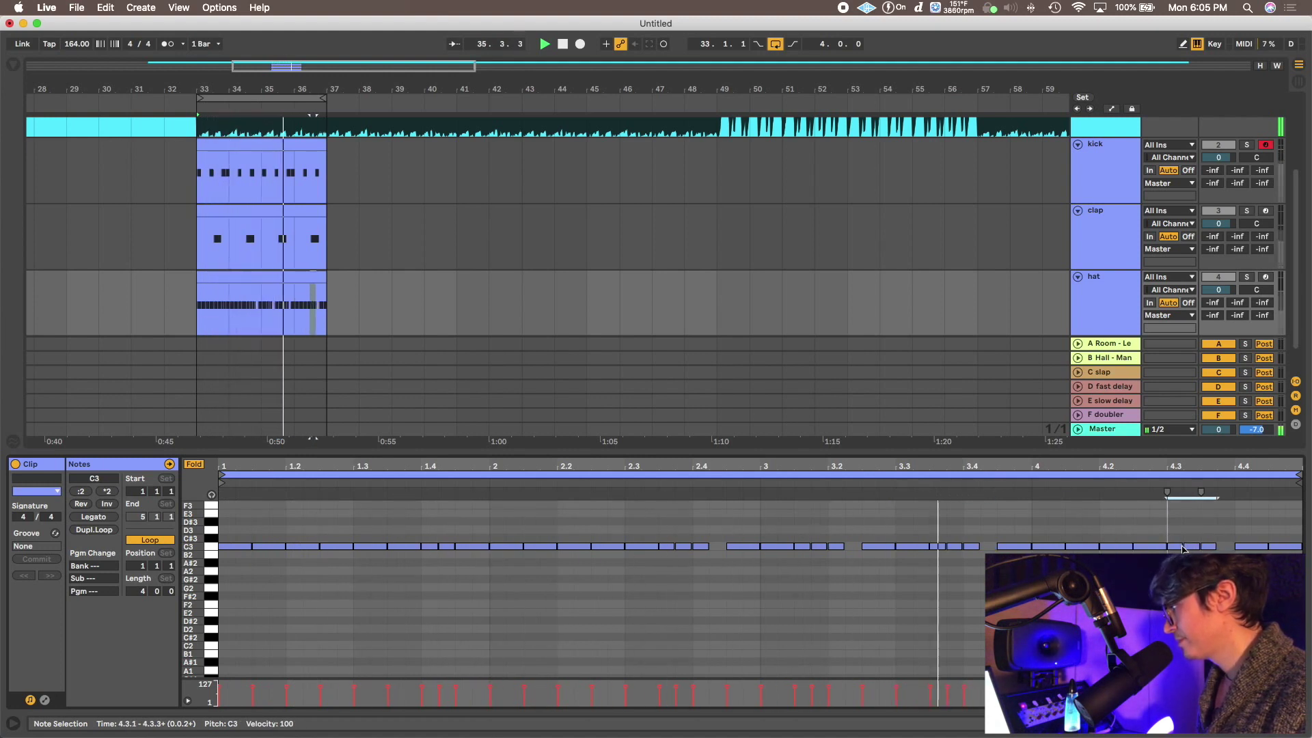
pyautogui.moveTo(1183, 549); pyautogui.dragTo(1227, 547)
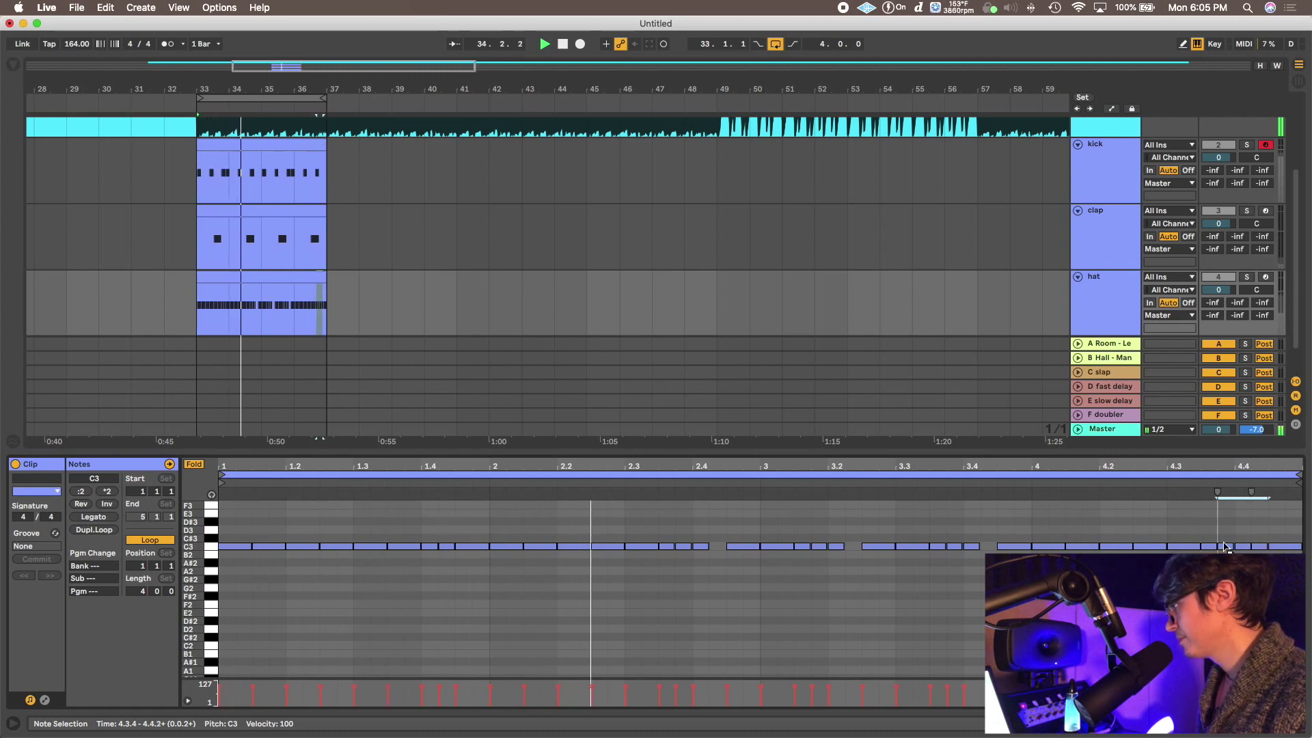
# Solo the hat track and move the C3 note at 1.4.2 one sixteenth later, to 1.4.3.
pyautogui.click(790, 548)
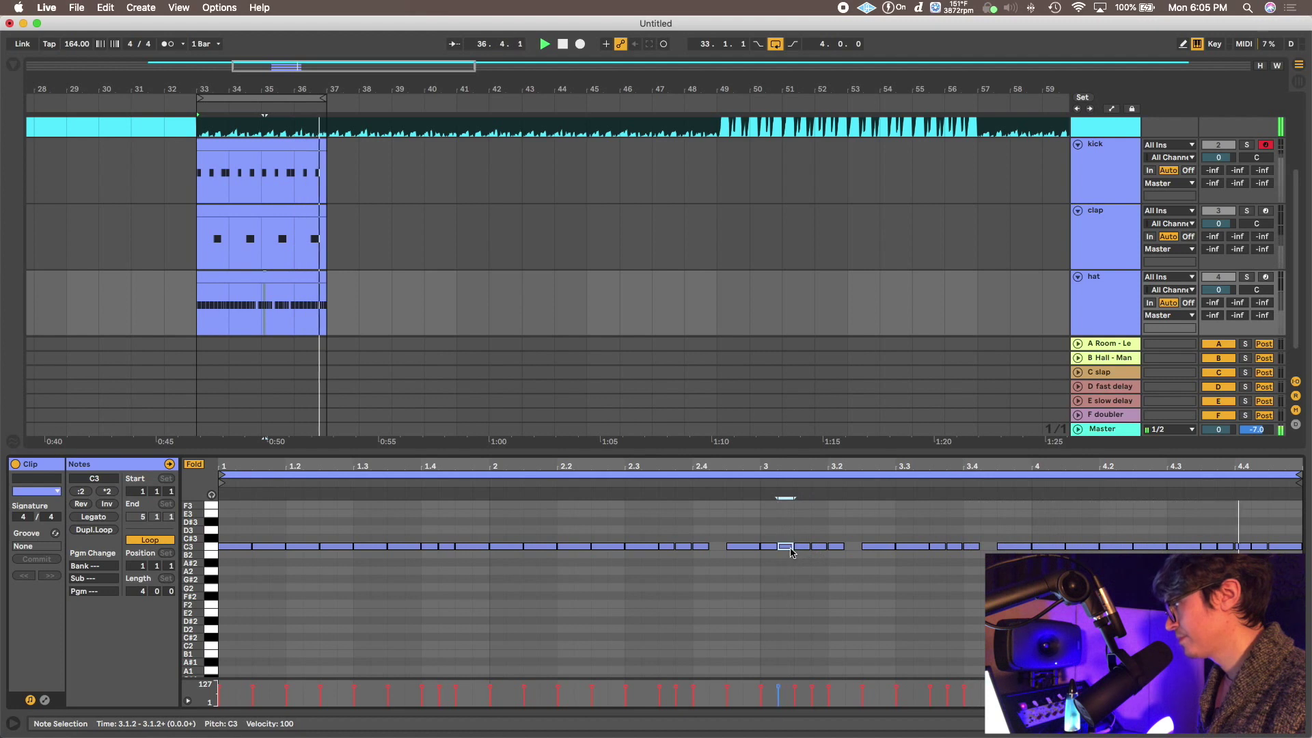
pyautogui.click(852, 549)
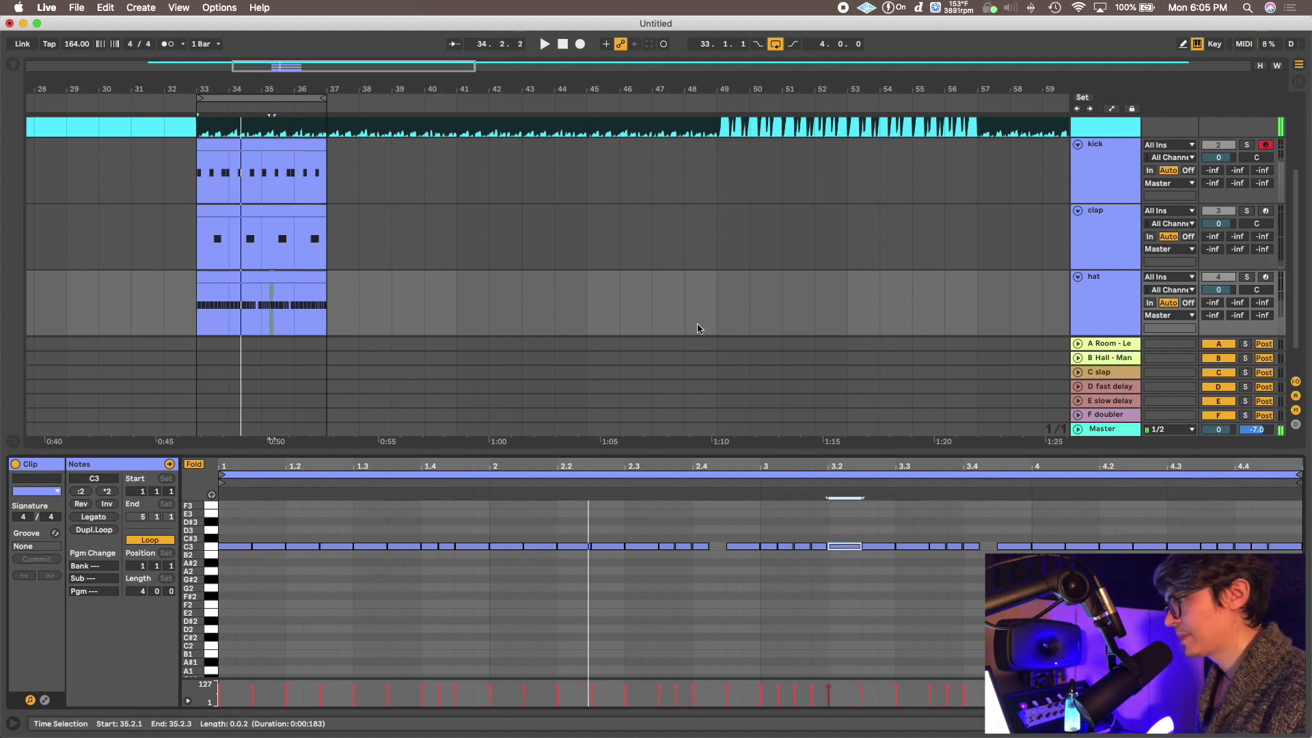
pyautogui.click(1247, 276)
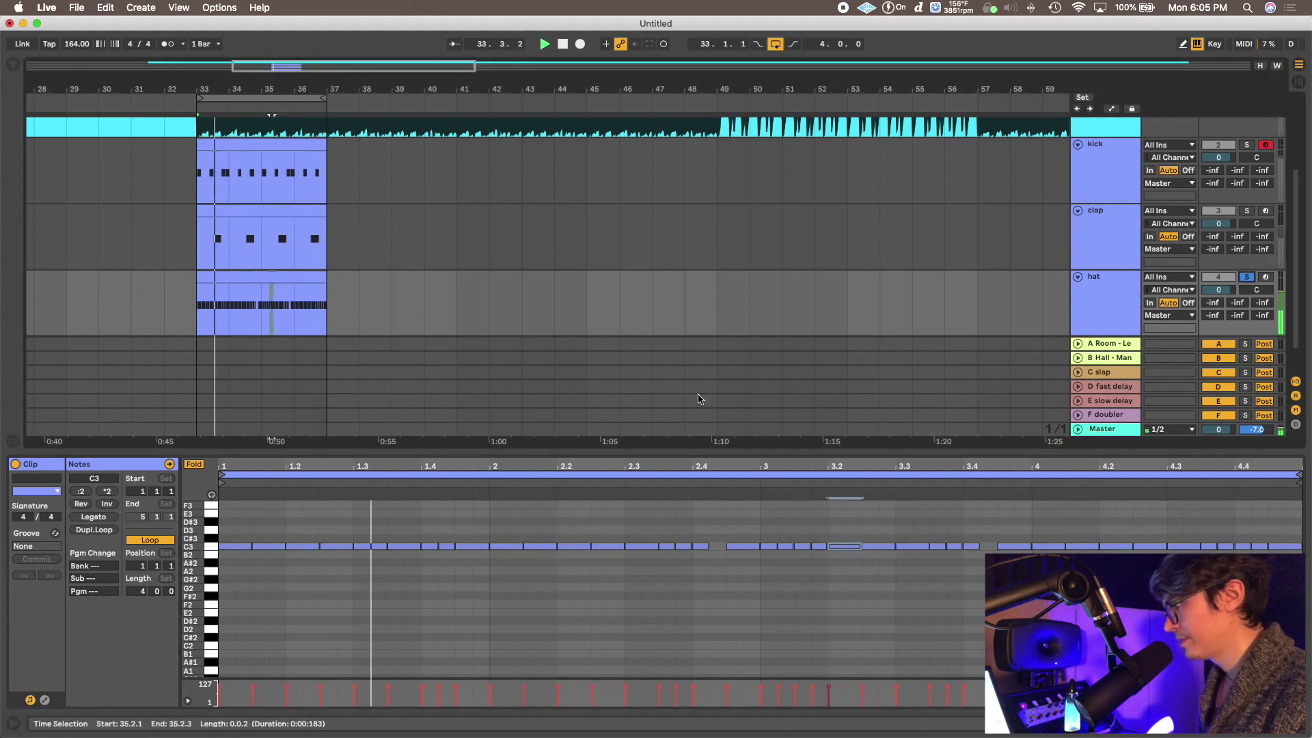
pyautogui.click(413, 546)
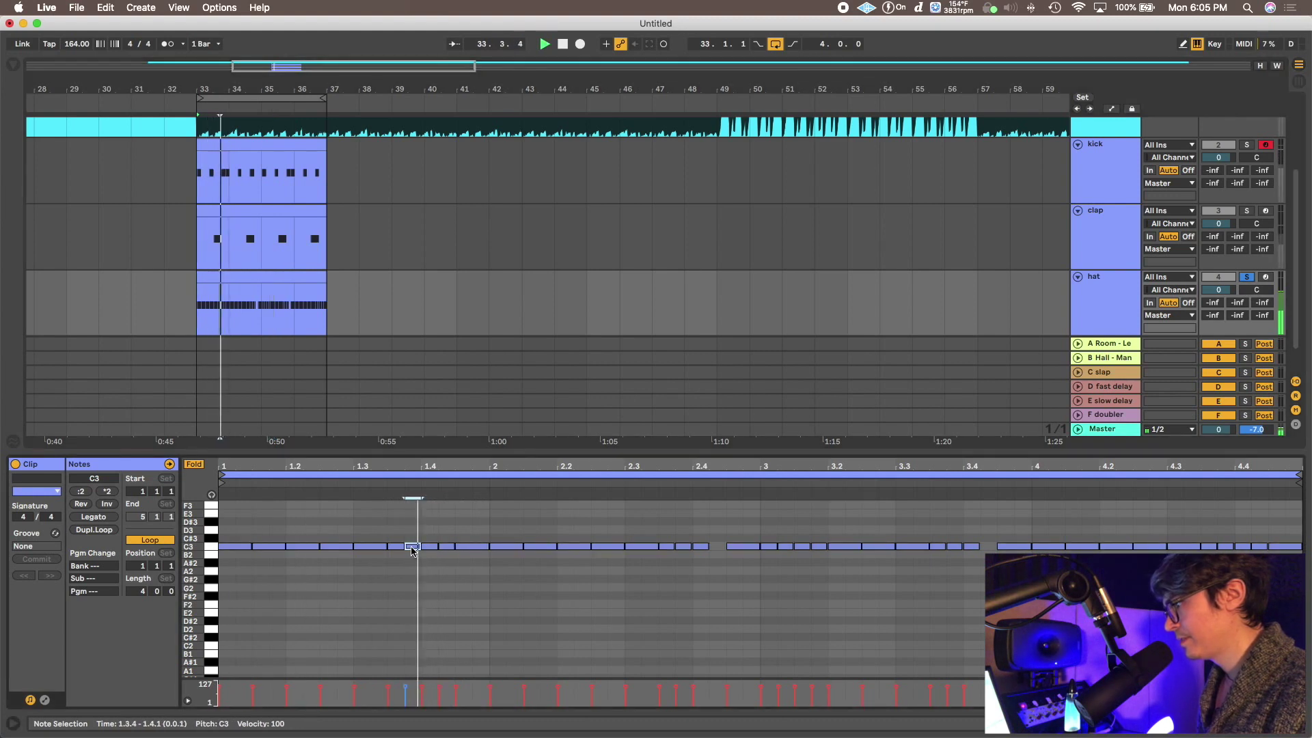
pyautogui.click(457, 547)
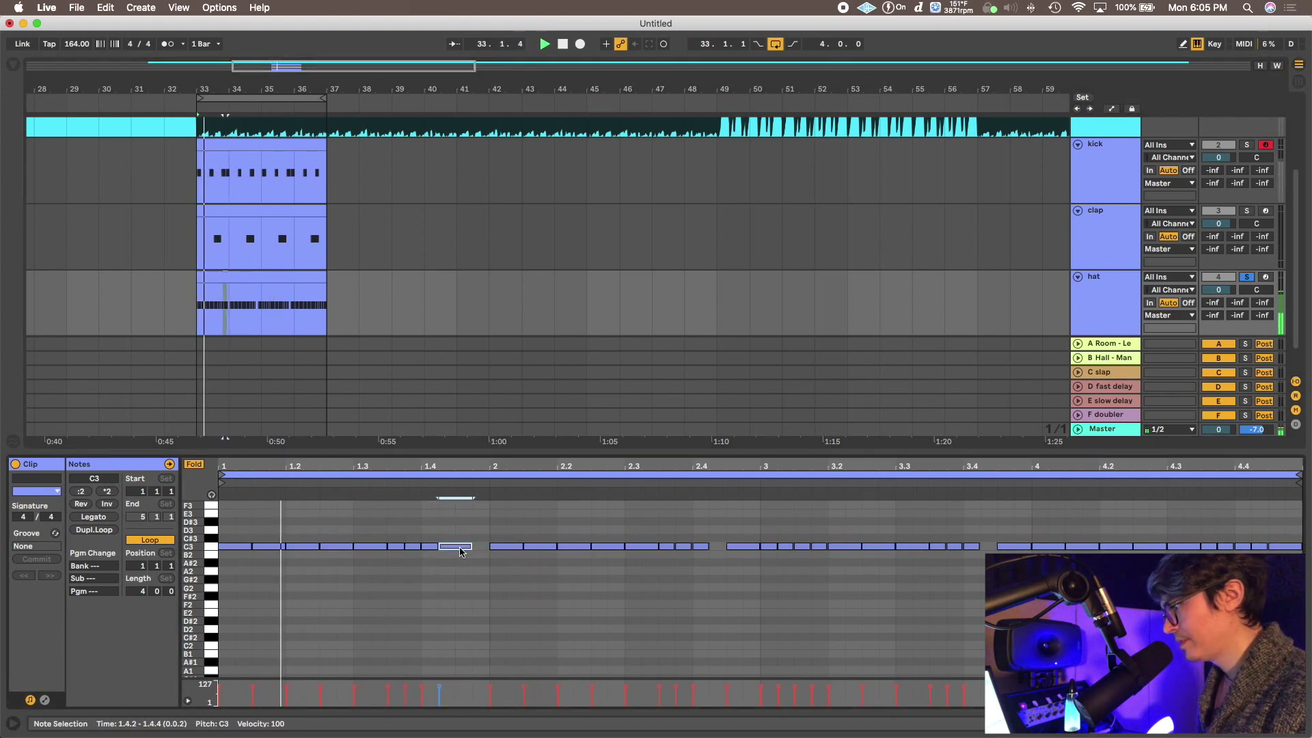
pyautogui.moveTo(459, 551); pyautogui.dragTo(475, 551)
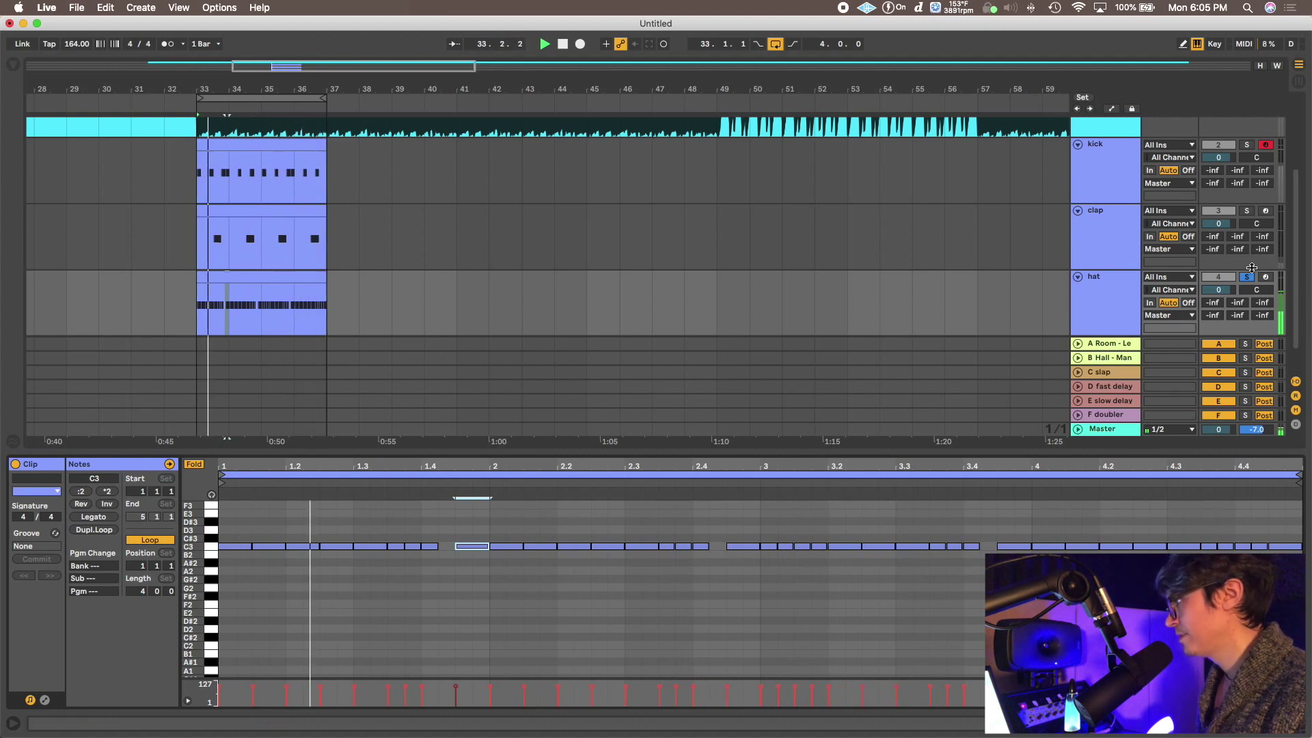
# Solo the kick together with the hat, audition the loop, and select the 1.4.1 hat note.
pyautogui.press('space')
pyautogui.click(1248, 211)
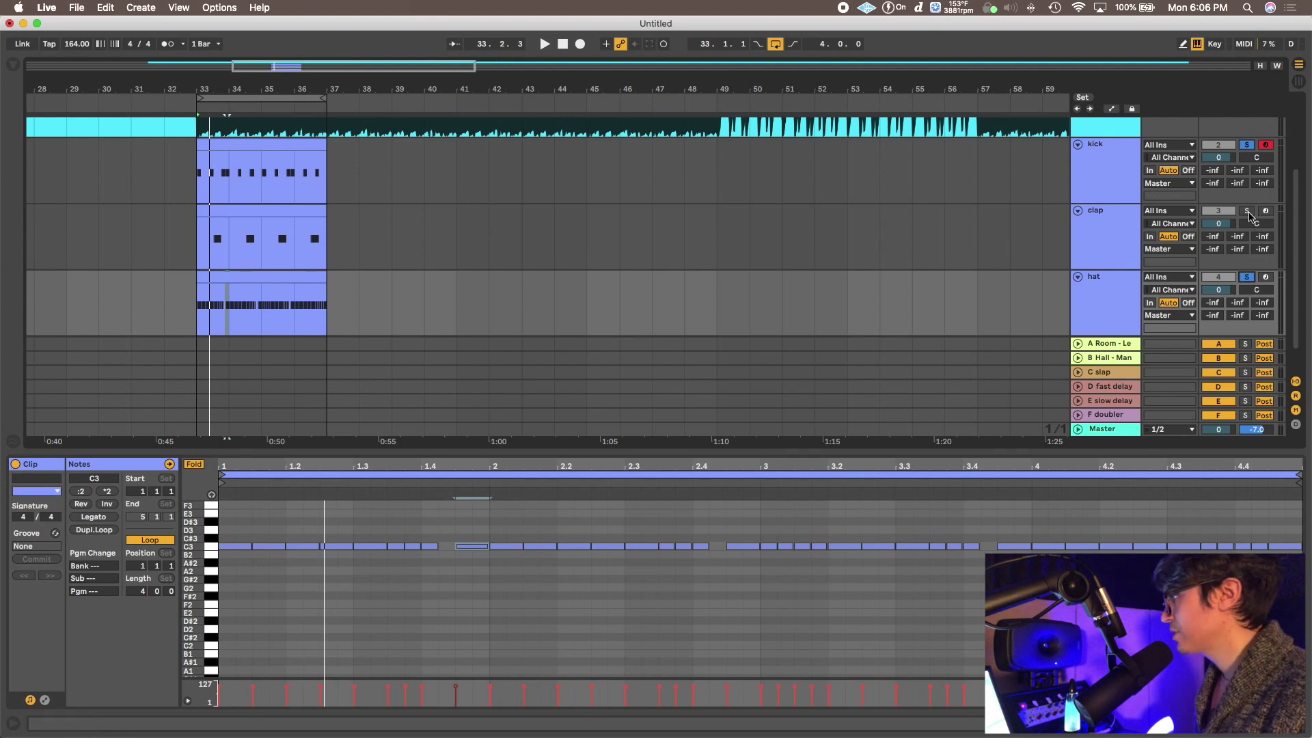
pyautogui.press('space')
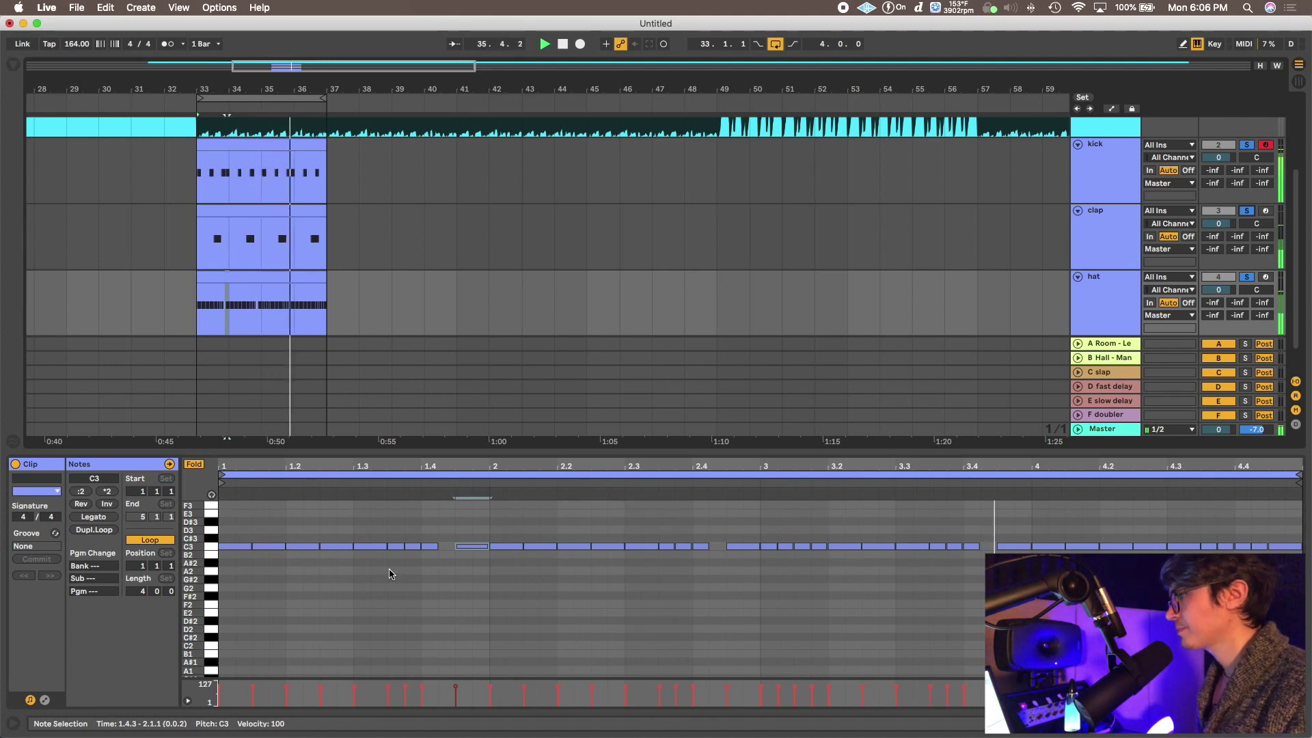
pyautogui.press('space')
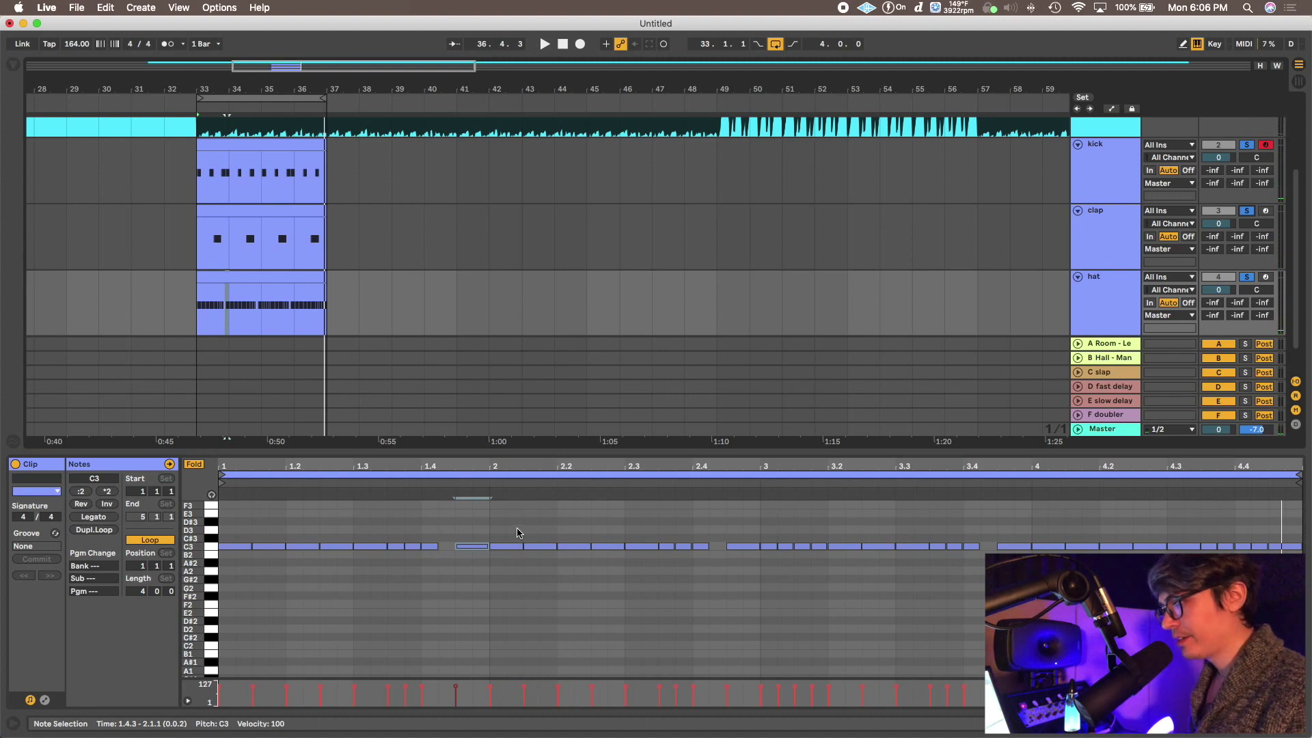
pyautogui.click(427, 547)
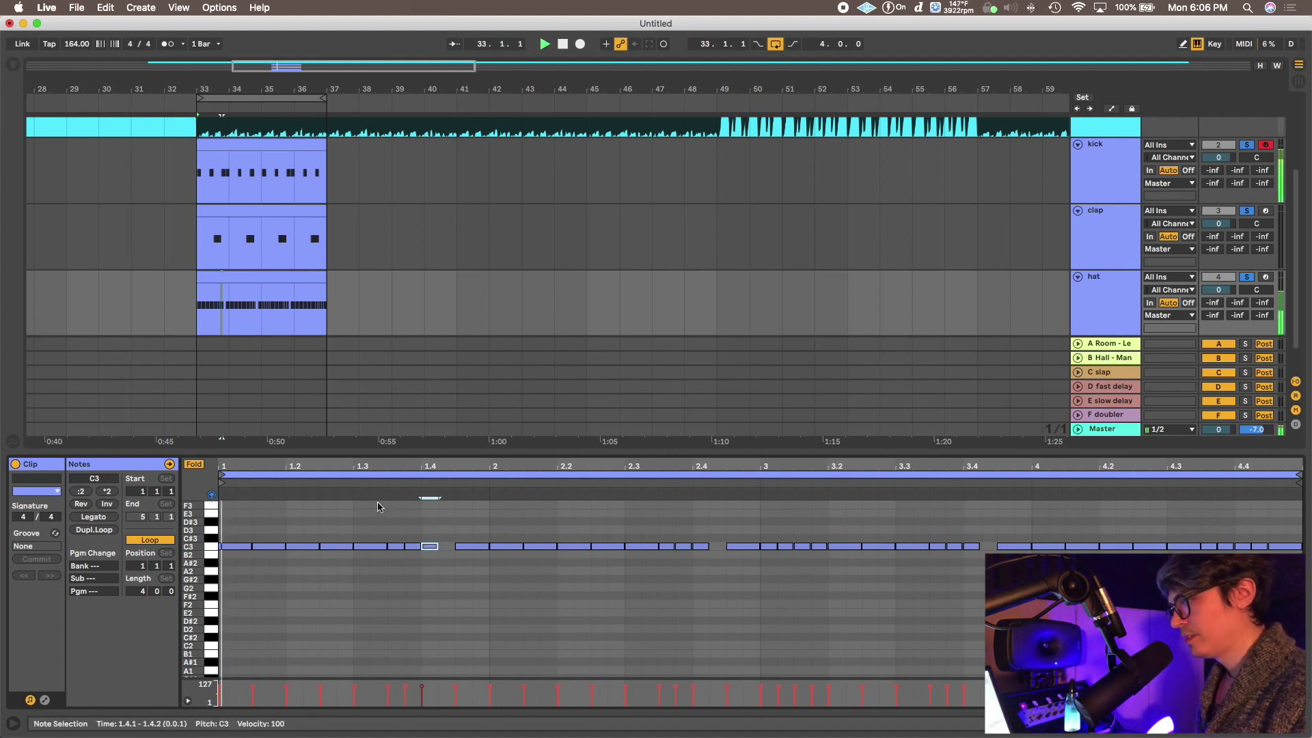
# Repitch the bar-1 roll: 1.1.3 and 1.3.1 to C#3, 1.3.4 B2, 1.4.1 A#2, 1.4.3 A2.
pyautogui.click(294, 548)
pyautogui.moveTo(280, 551); pyautogui.dragTo(335, 523)
pyautogui.press('space')
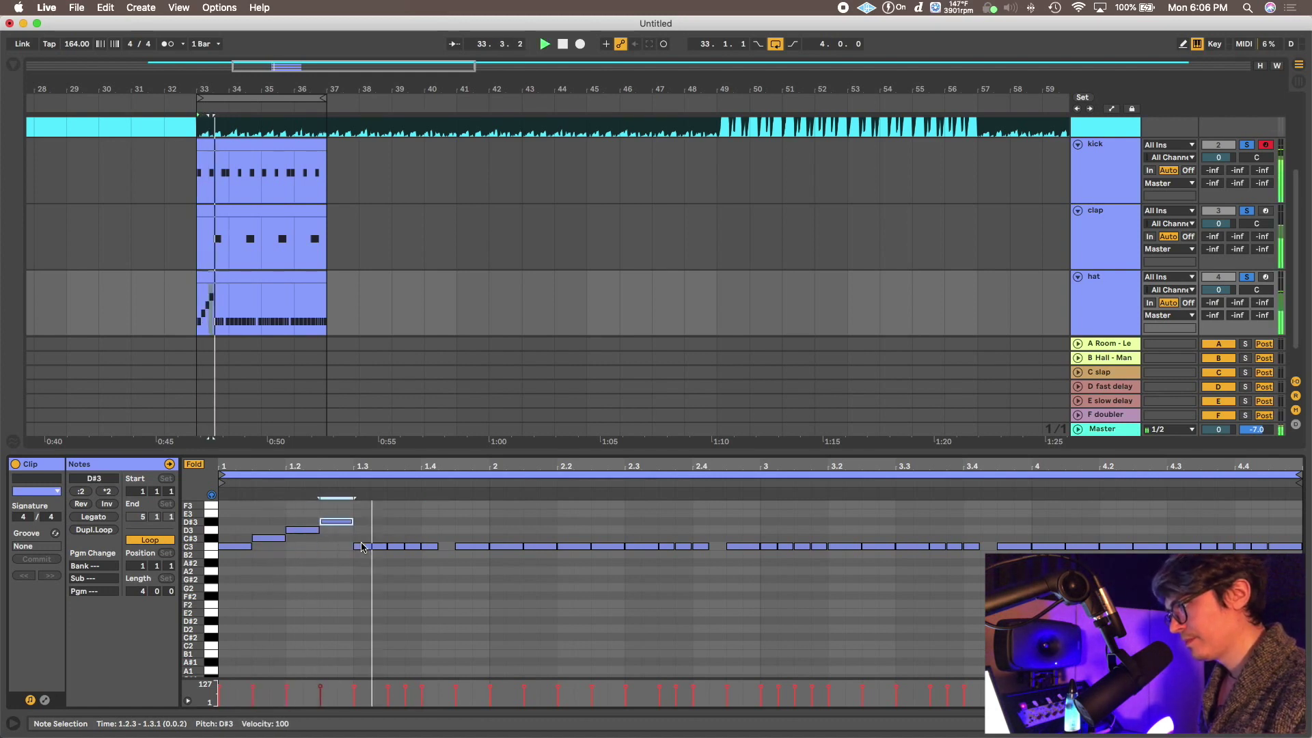
pyautogui.click(375, 548)
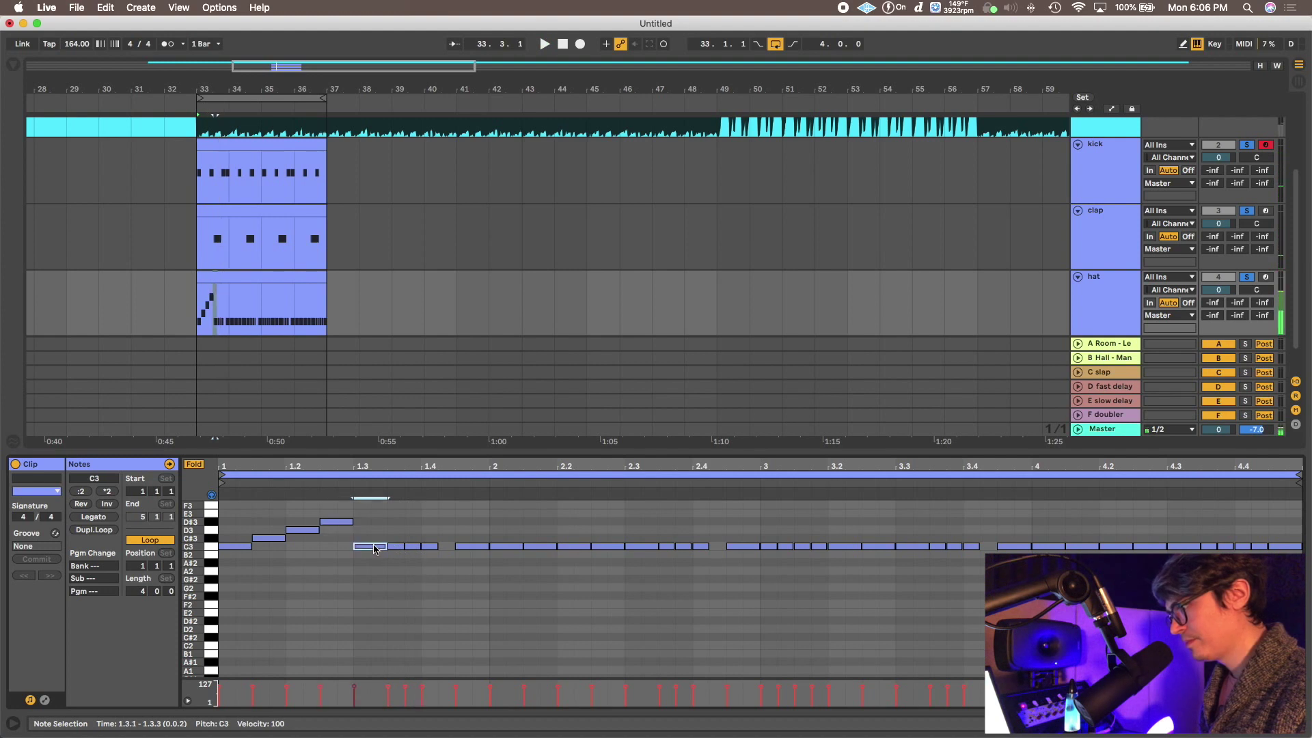
pyautogui.moveTo(386, 550); pyautogui.dragTo(386, 538)
pyautogui.moveTo(414, 547); pyautogui.dragTo(416, 555)
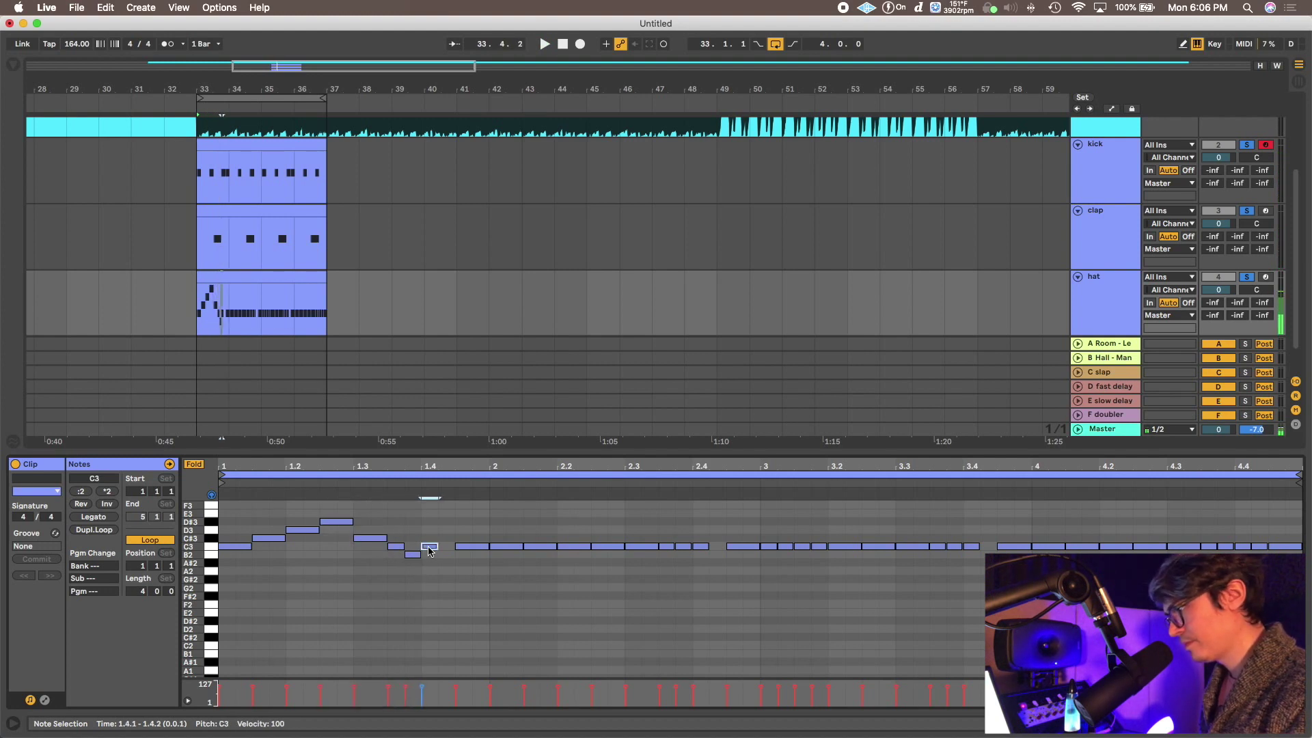
pyautogui.press('Down')
pyautogui.press('Down')
pyautogui.press('space')
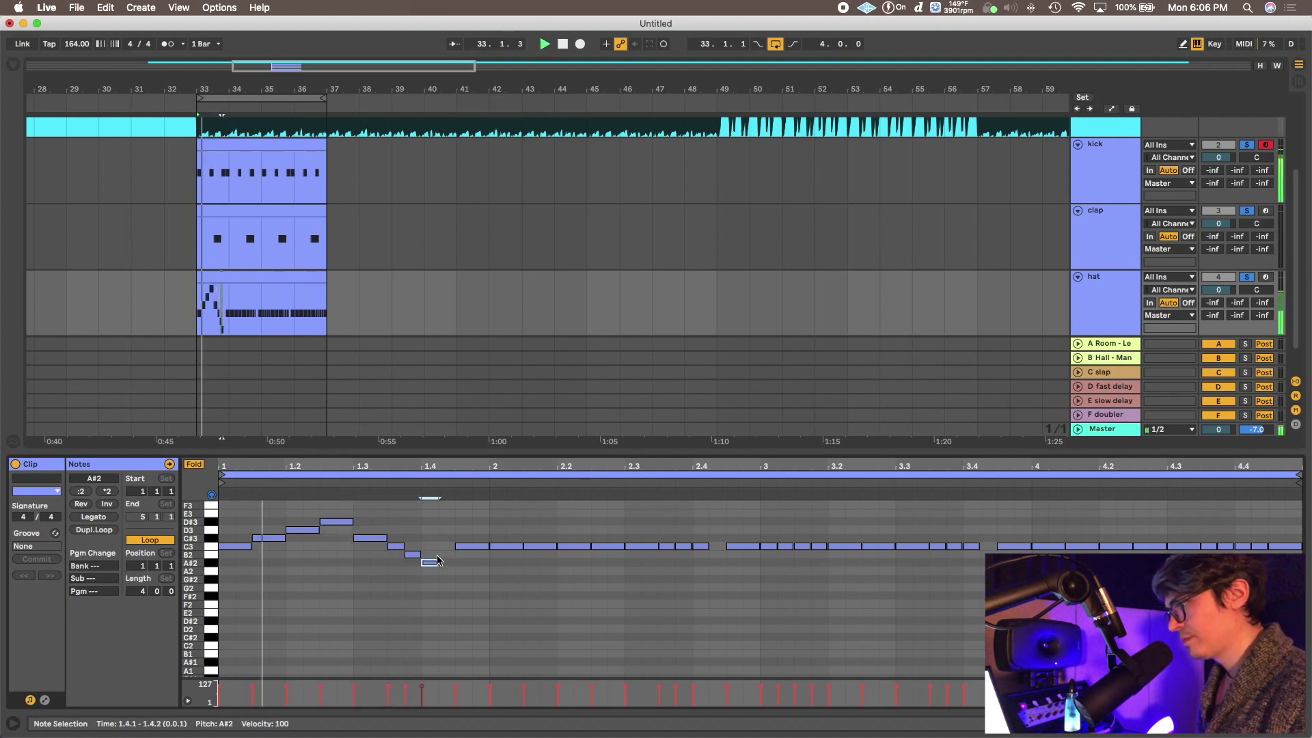
pyautogui.press('space')
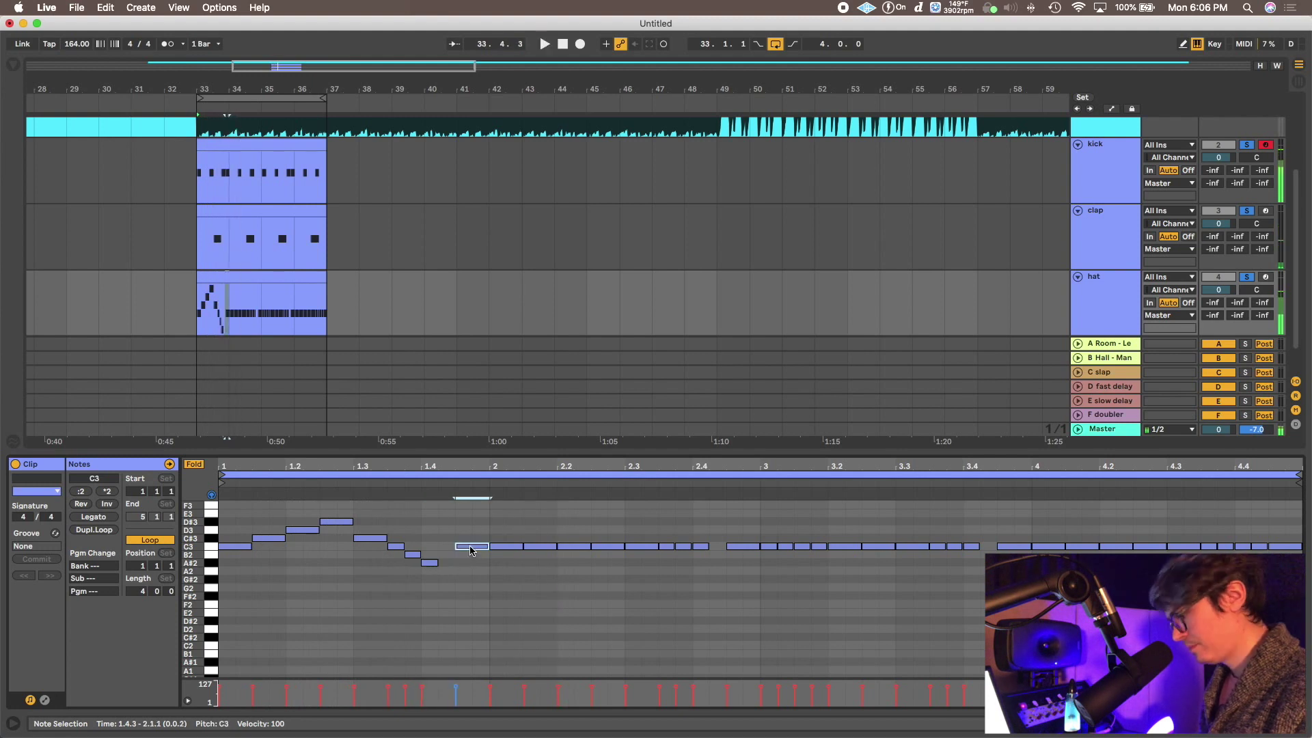
pyautogui.moveTo(466, 547); pyautogui.dragTo(467, 571)
pyautogui.press('b')
pyautogui.press('space')
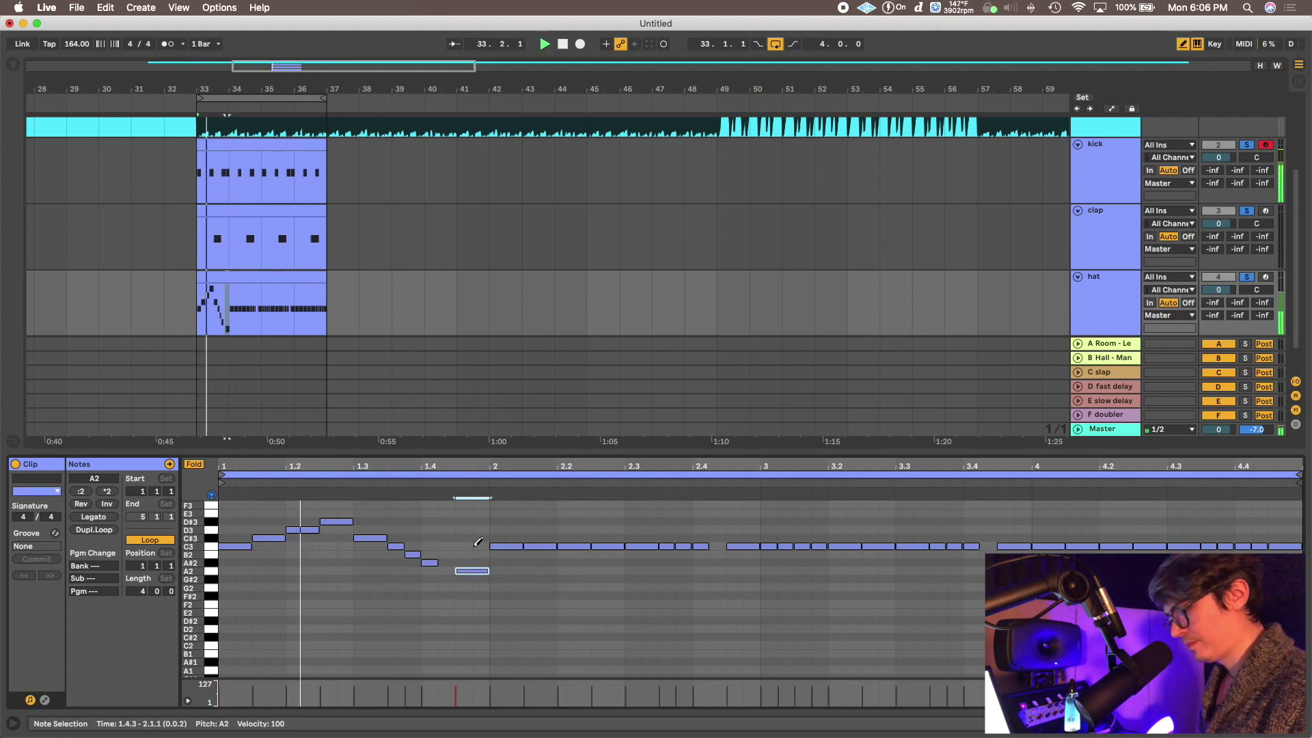
pyautogui.press('b')
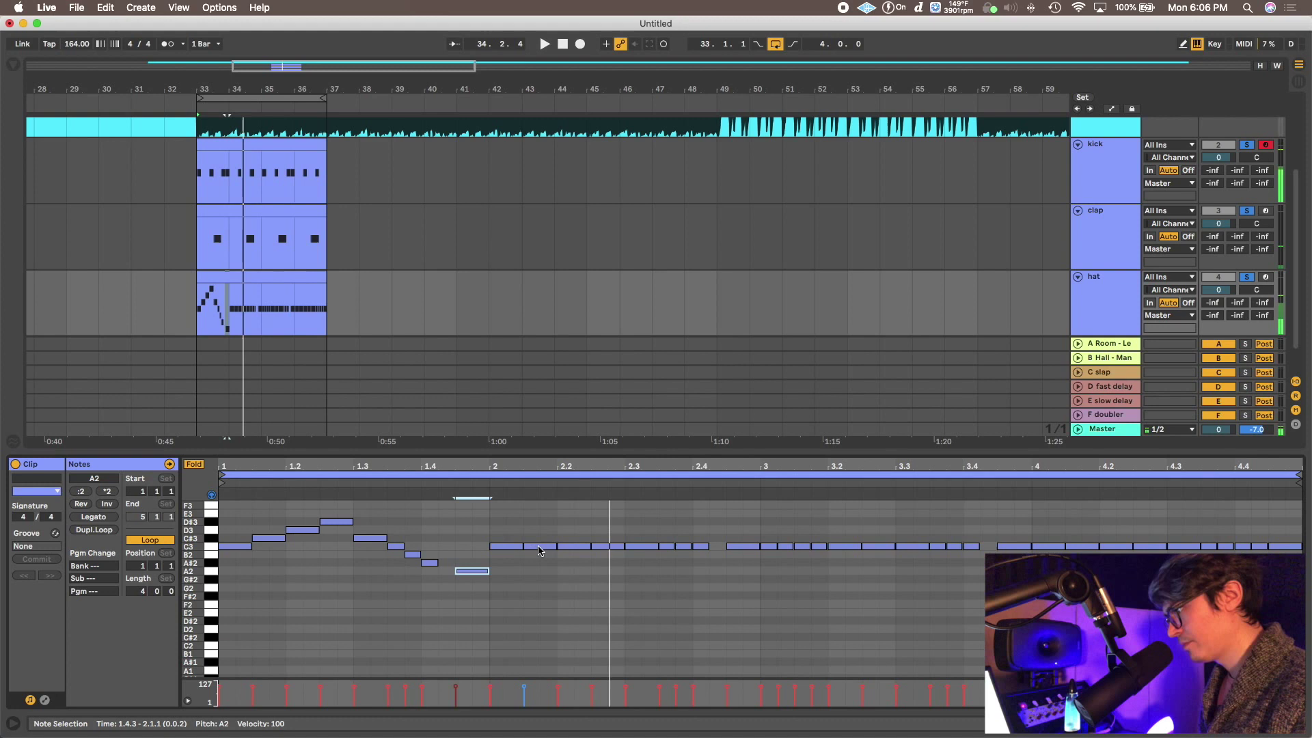
pyautogui.press('space')
# Repitch bar 2: 2.1.3 to B2, 2.2.3 and 2.3.1 to C#3, 2.3.4 B2, 2.4.1 A#2, 2.4.3 A2.
pyautogui.moveTo(540, 547); pyautogui.dragTo(685, 555)
pyautogui.click(585, 547)
pyautogui.click(601, 547)
pyautogui.click(646, 547)
pyautogui.click(666, 547)
pyautogui.click(683, 547)
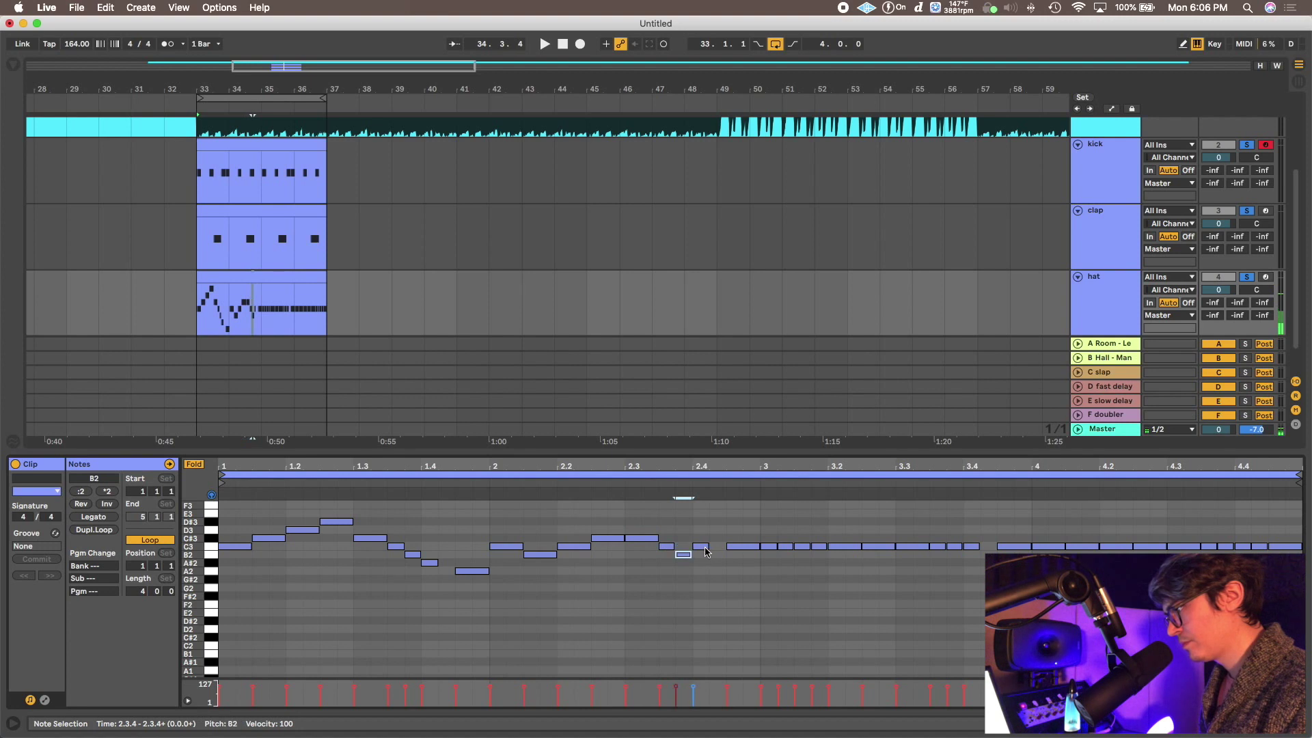
pyautogui.click(704, 548)
pyautogui.press('Down')
pyautogui.press('Down')
pyautogui.click(744, 547)
pyautogui.press('Down')
pyautogui.press('Down')
pyautogui.press('Down')
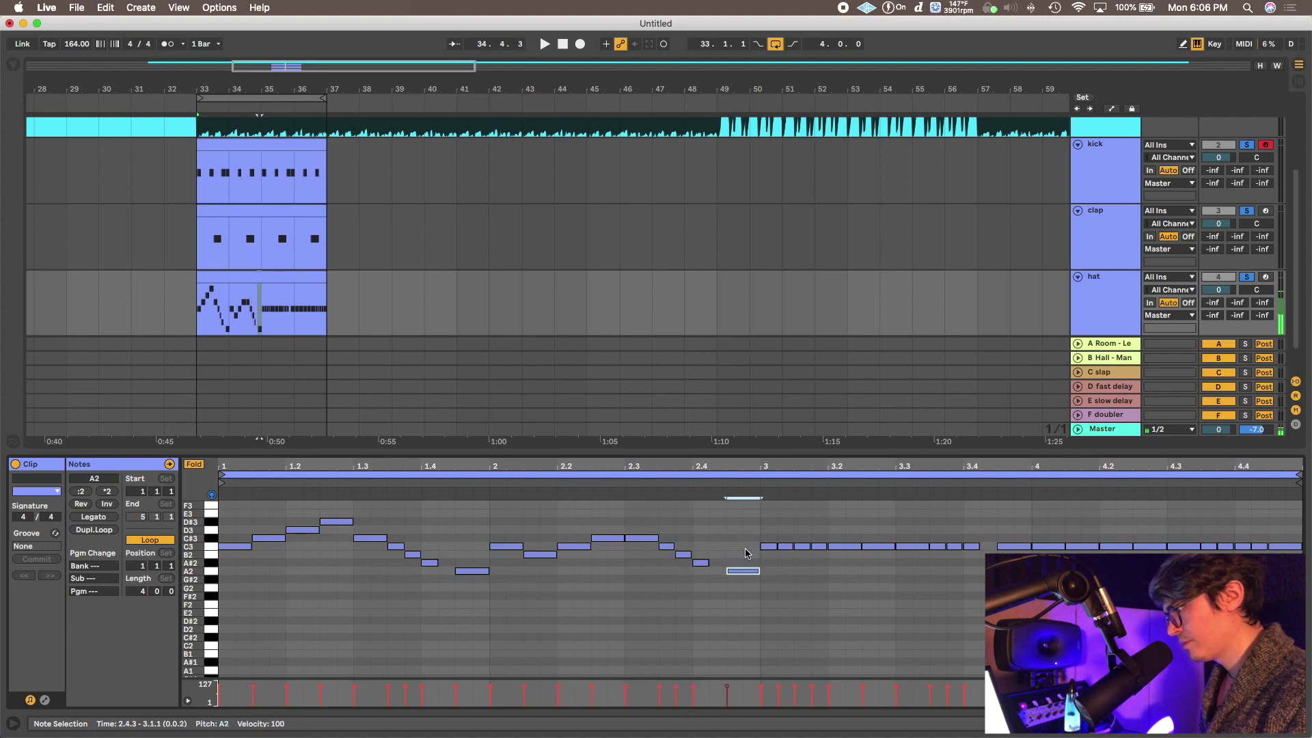
pyautogui.press('space')
pyautogui.click(708, 547)
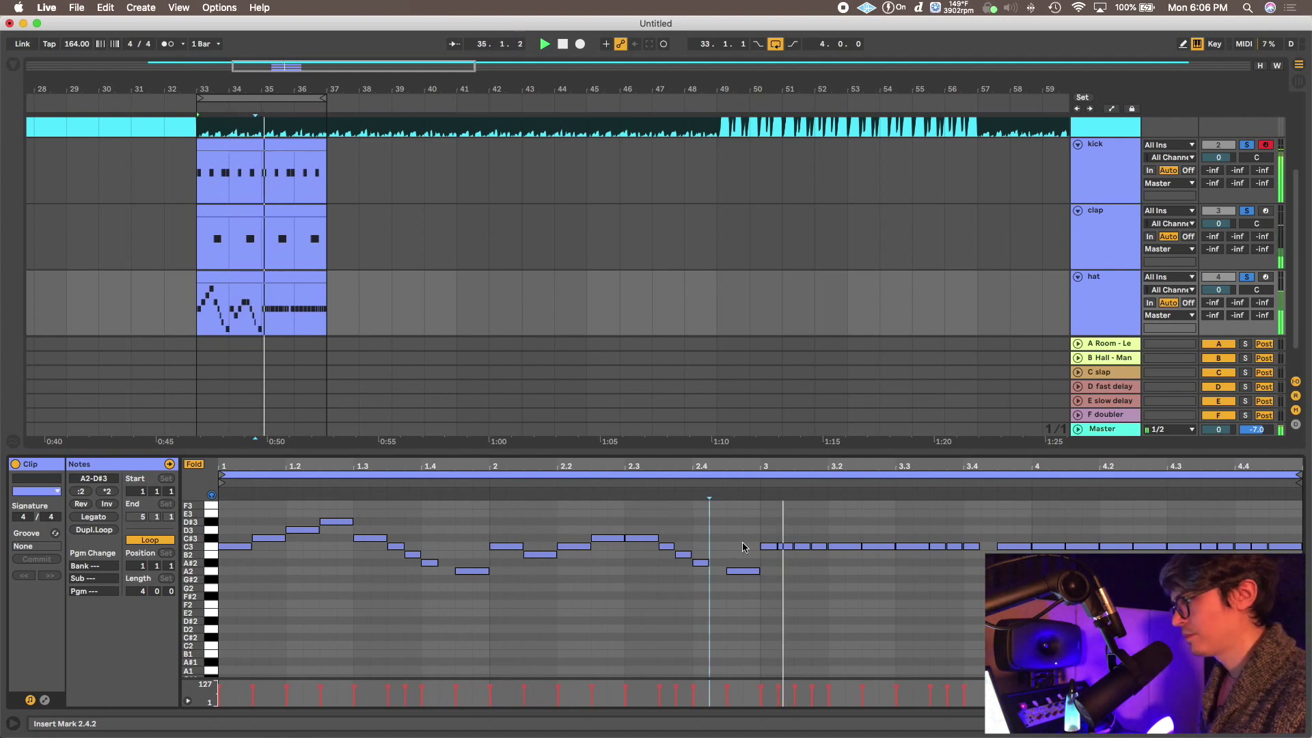
pyautogui.press('space')
# Keep beat 3 on C3, lower 3.1.2 to B2, and raise 3.1.4 and 3.2 to C#3.
pyautogui.click(769, 547)
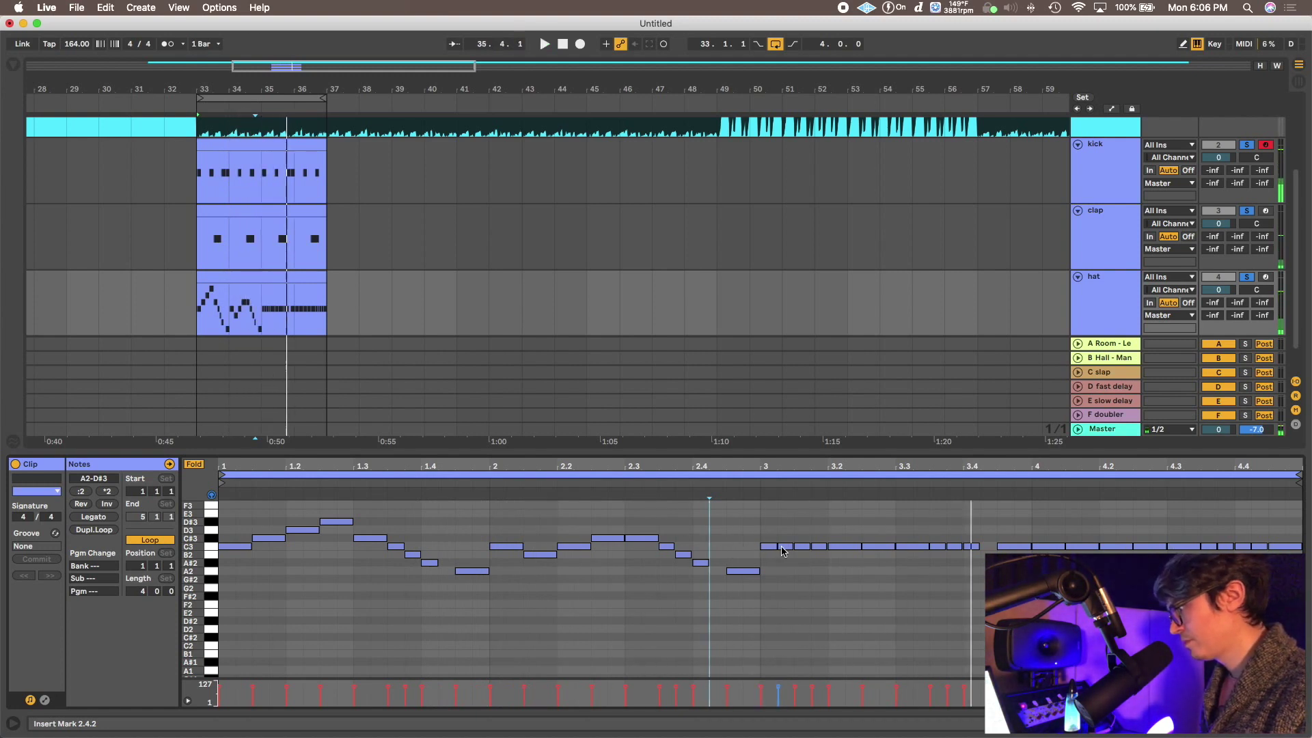
pyautogui.click(769, 547)
pyautogui.press('space')
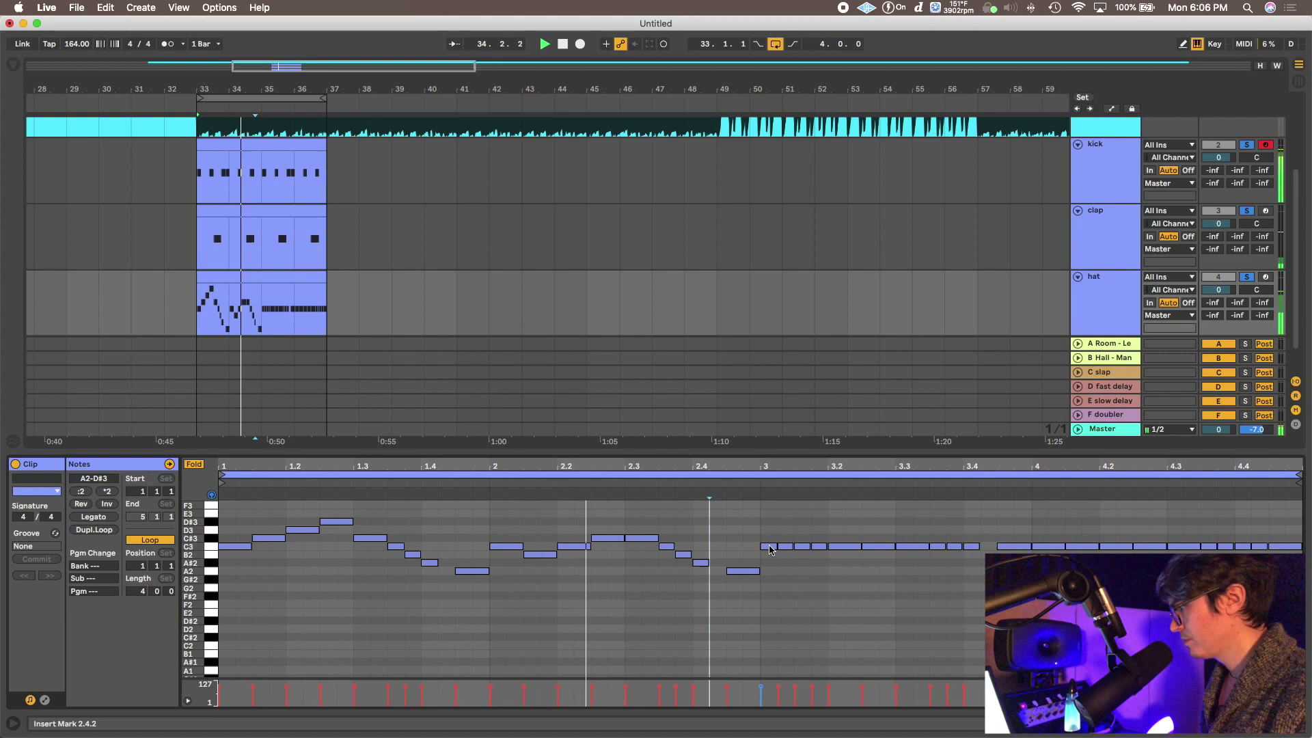
pyautogui.press('space')
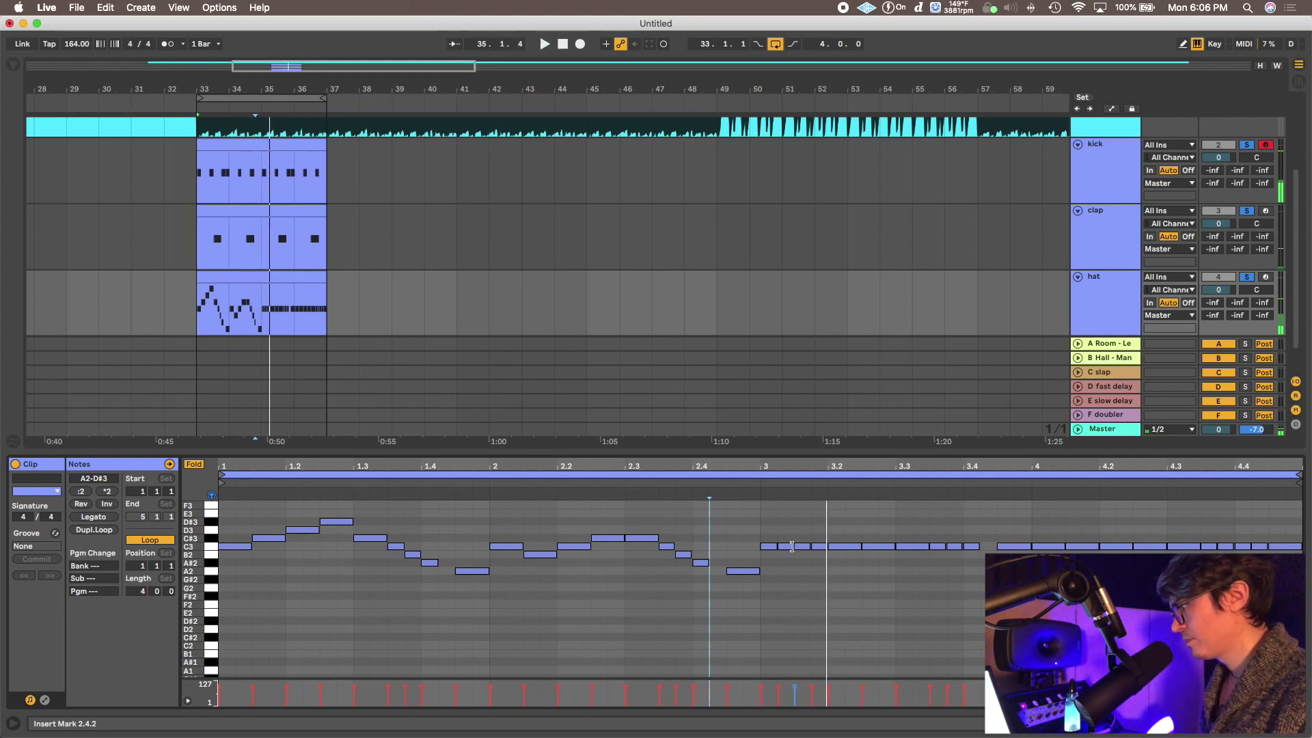
pyautogui.press('Down')
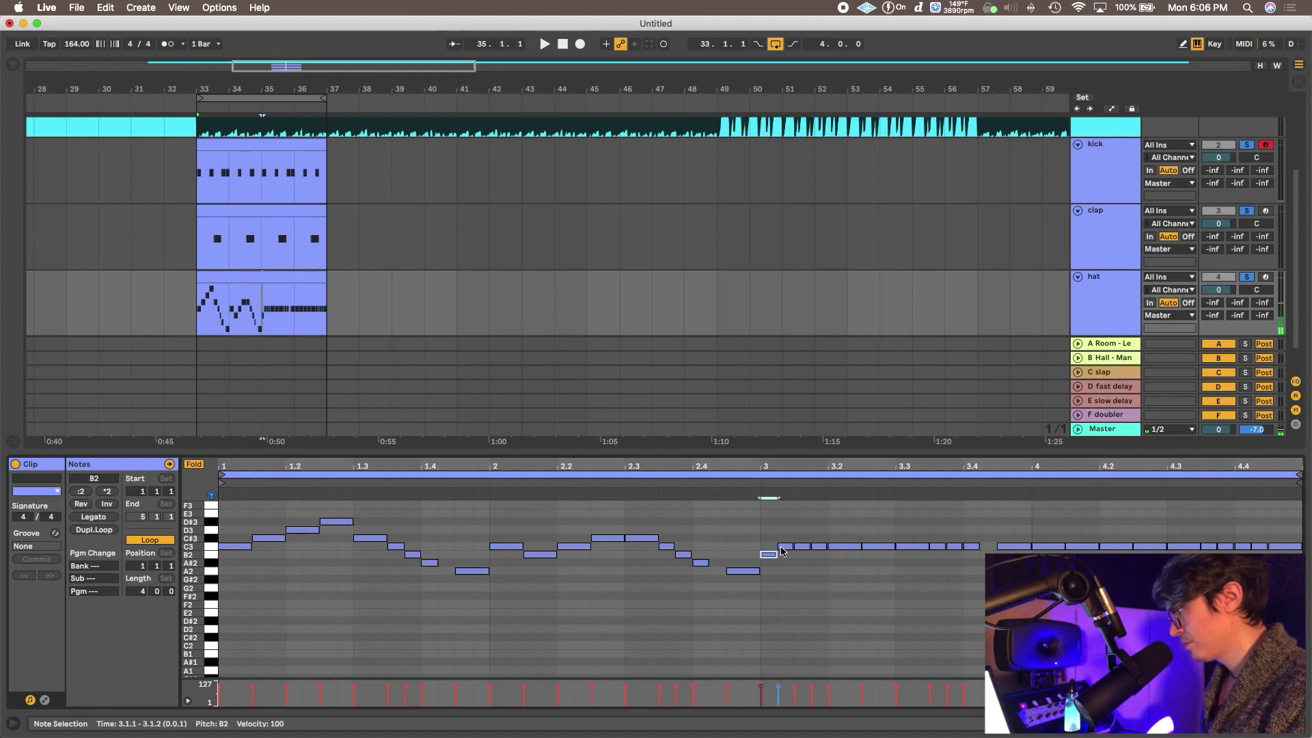
pyautogui.press('super+z')
pyautogui.click(786, 547)
pyautogui.press('Down')
pyautogui.click(819, 547)
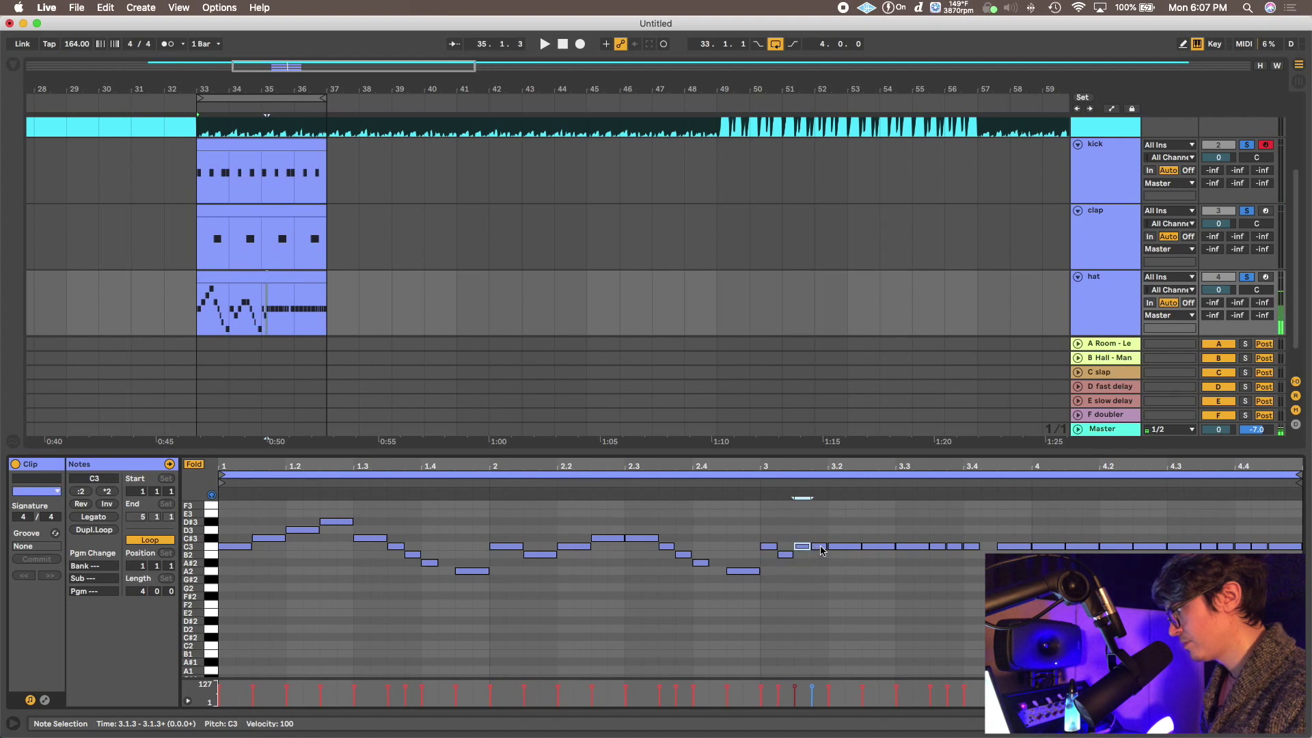
pyautogui.press('Up')
pyautogui.click(842, 547)
pyautogui.press('Up')
# Step the beat 3.3 roll down: 3.3.1 to B2, 3.3.3 to A#2, 3.3.4 to A2, then audition.
pyautogui.click(885, 548)
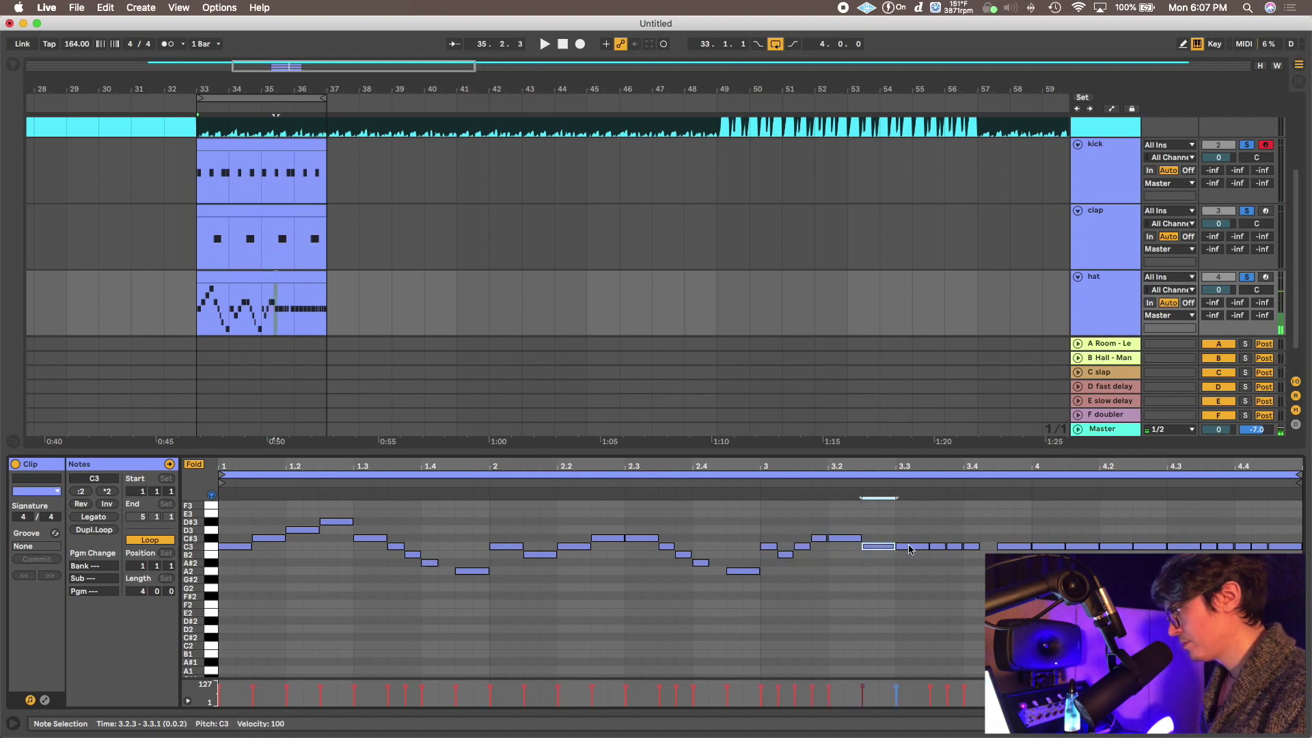
pyautogui.click(910, 547)
pyautogui.press('Down')
pyautogui.click(938, 547)
pyautogui.press('Down')
pyautogui.press('Down')
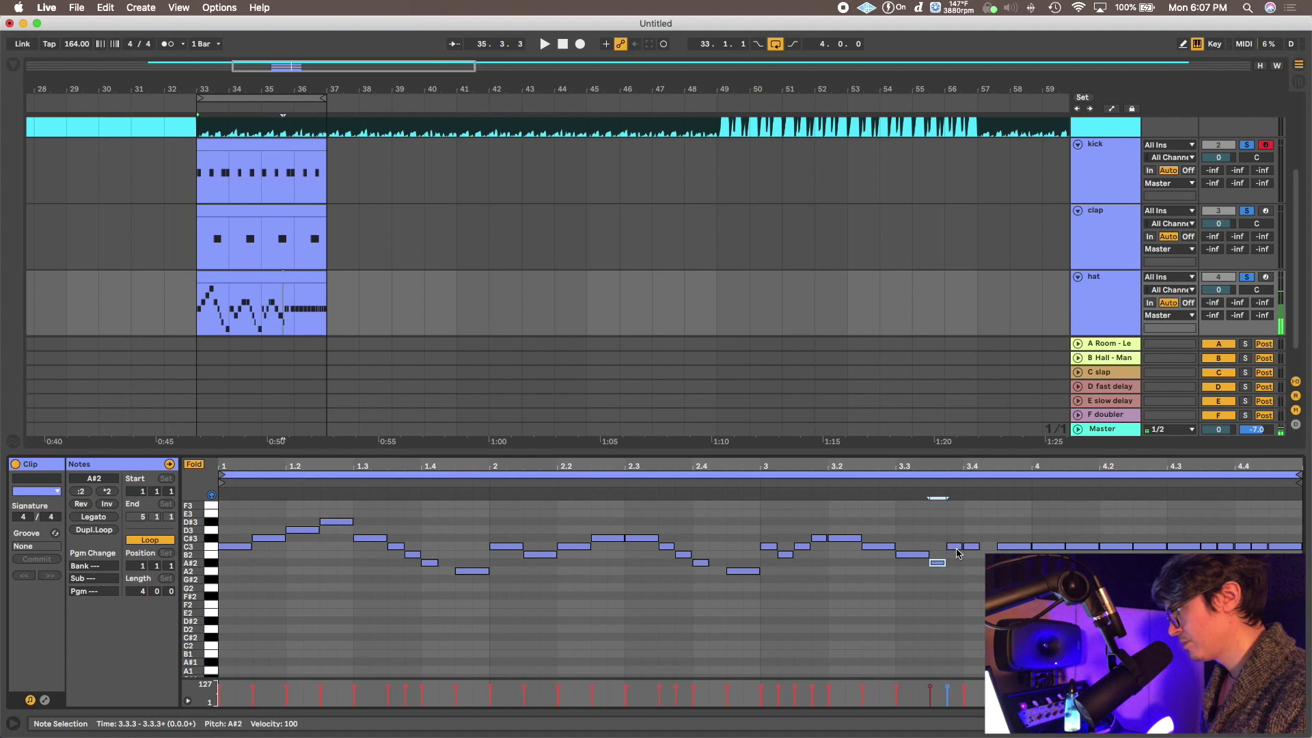
pyautogui.click(956, 547)
pyautogui.press('Down')
pyautogui.press('Down')
pyautogui.press('Down')
pyautogui.click(972, 547)
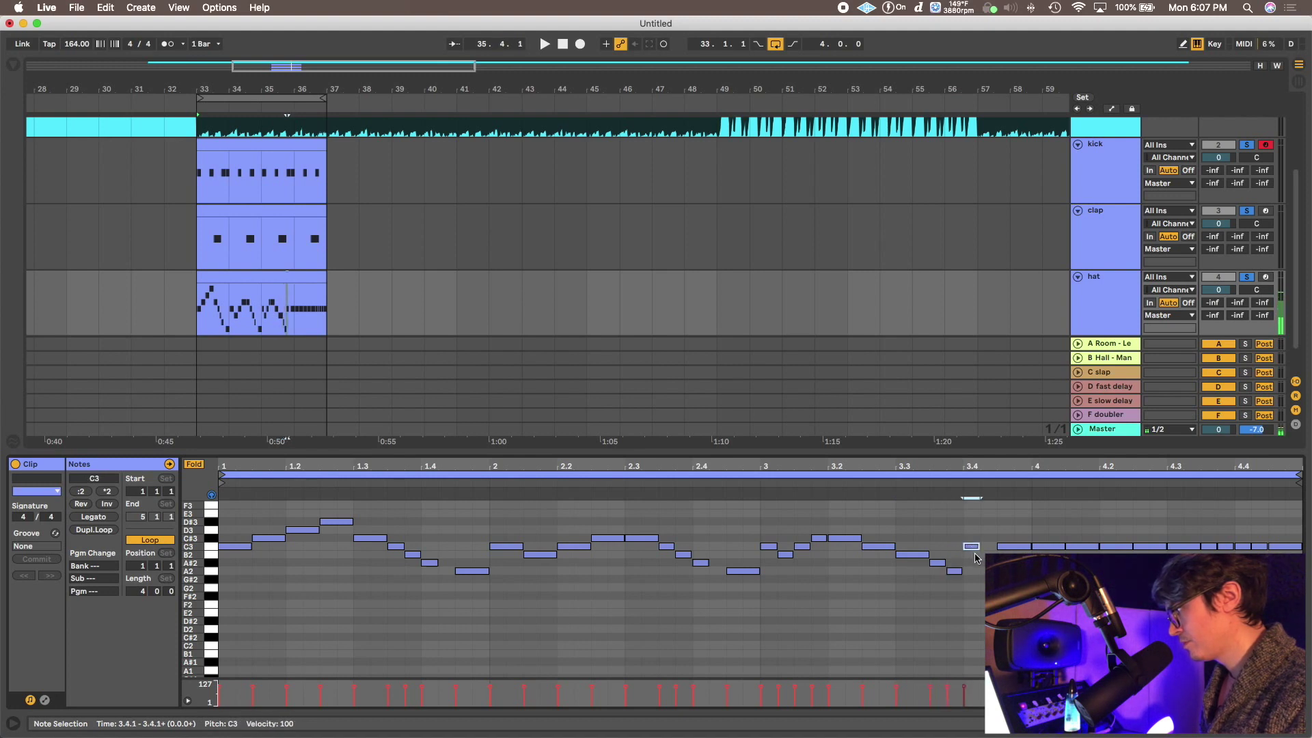
pyautogui.click(1011, 547)
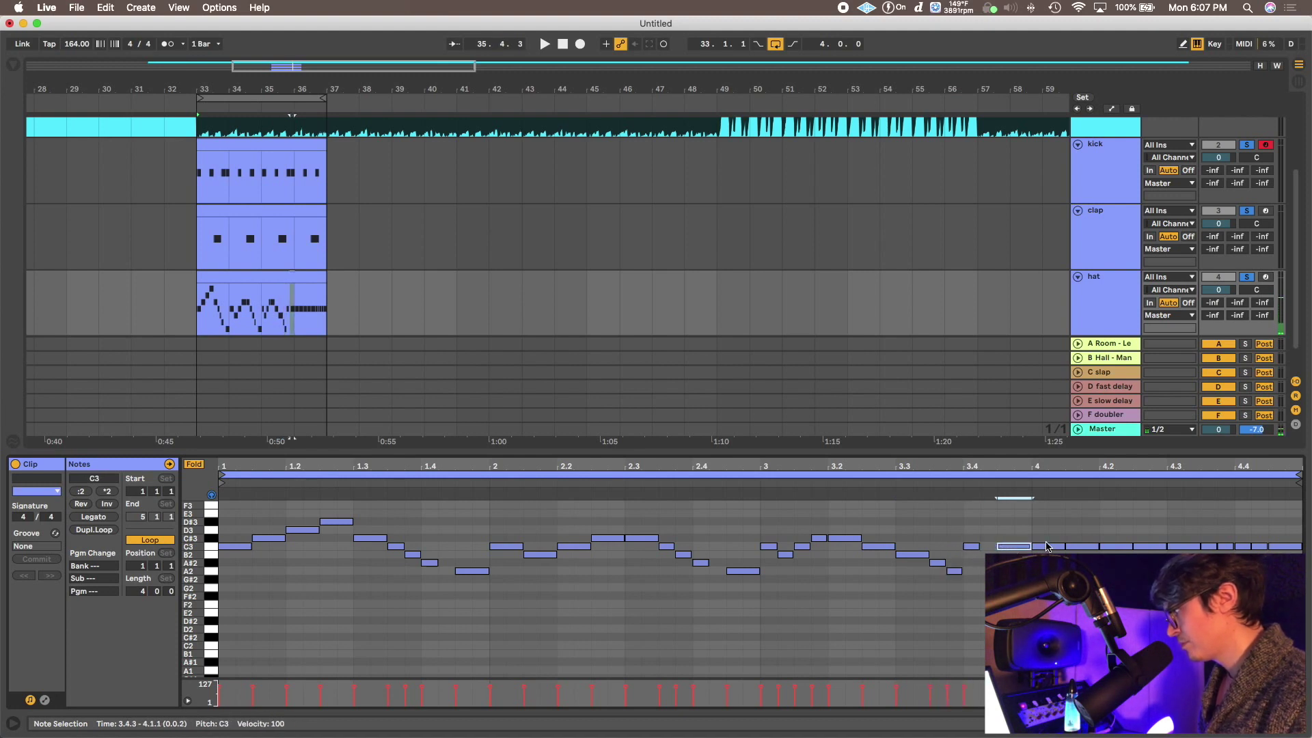
pyautogui.press('space')
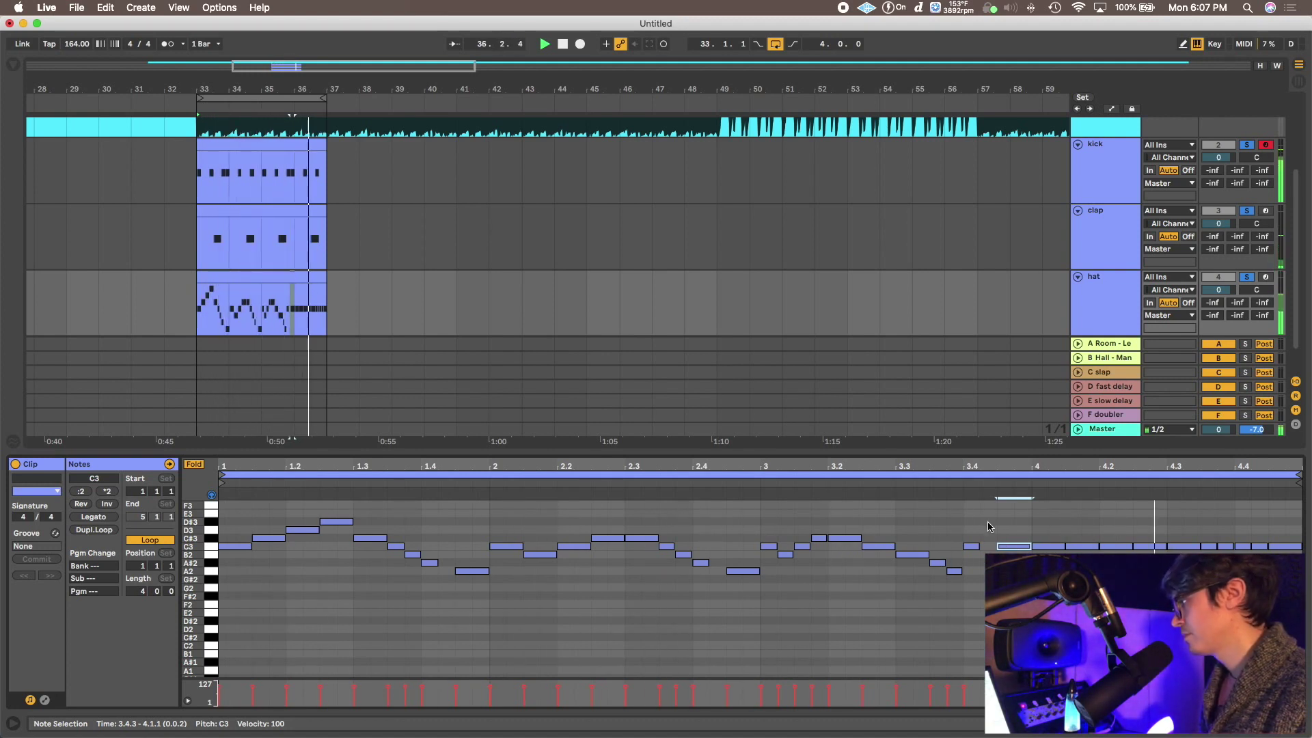
# Lower the bar-4 roll notes, 4.3.3 to B2 and 4.4.3 to G#2, and play it back.
pyautogui.click(1209, 547)
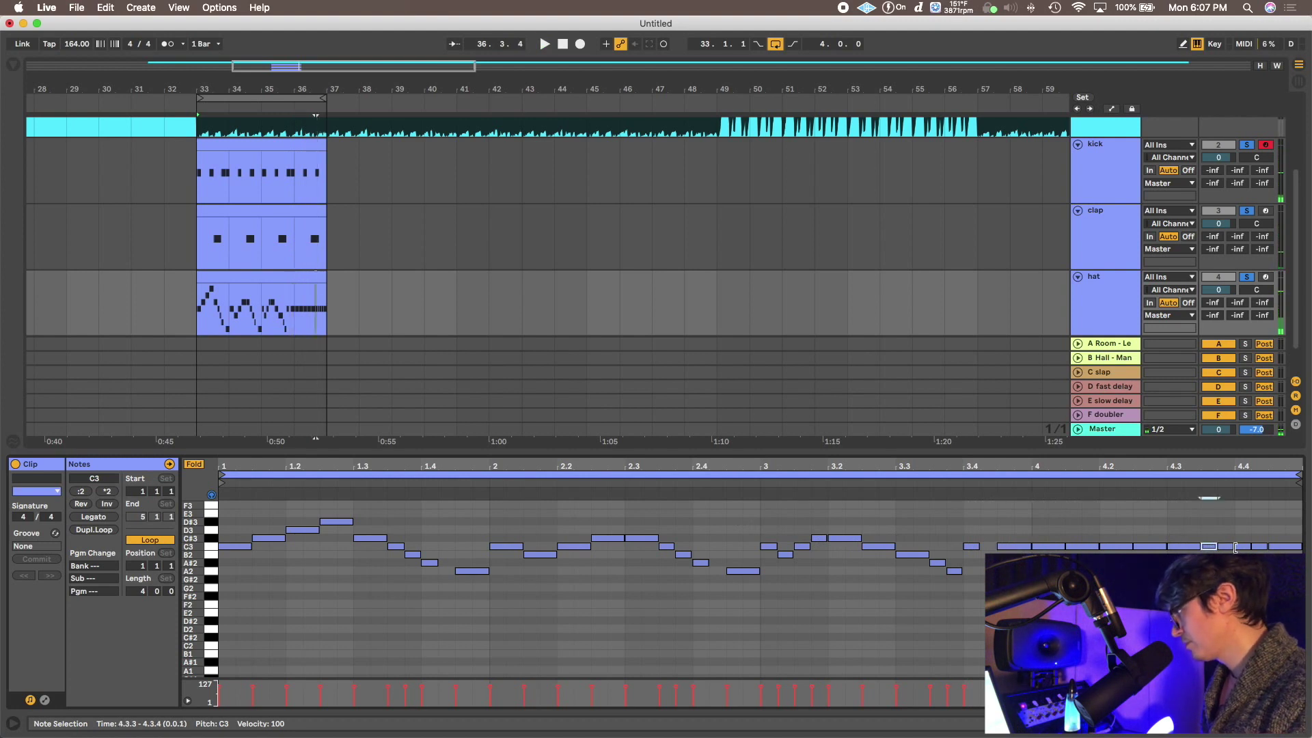
pyautogui.press('Down')
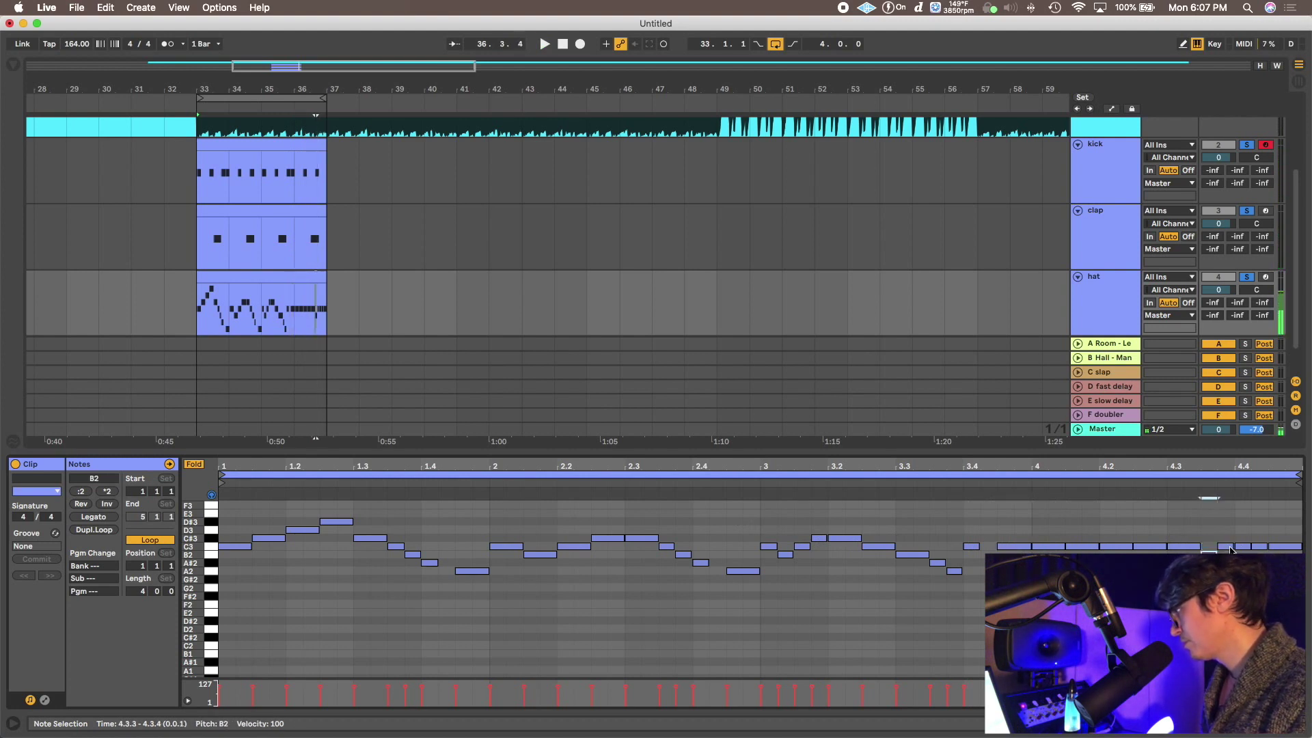
pyautogui.click(1228, 549)
pyautogui.click(1259, 548)
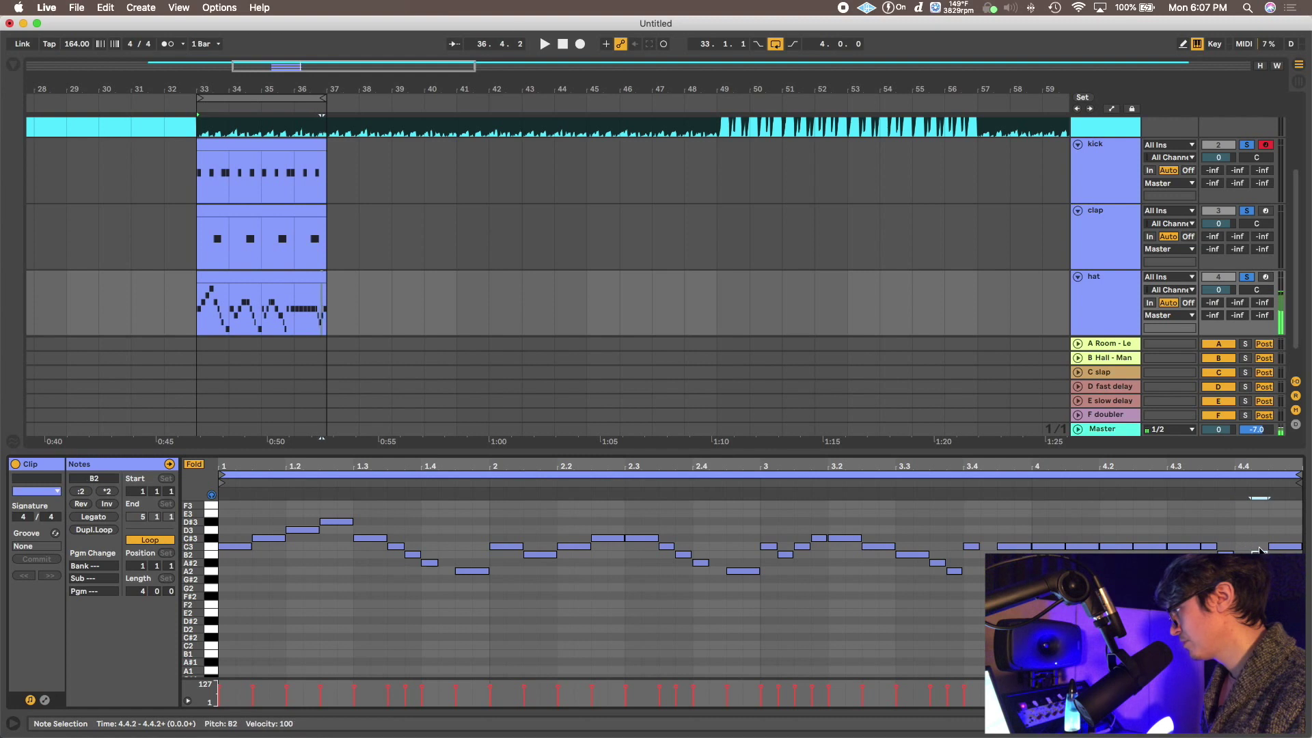
pyautogui.click(1285, 549)
pyautogui.press('Down')
pyautogui.press('Down')
pyautogui.press('Down')
pyautogui.press('Down')
pyautogui.press('space')
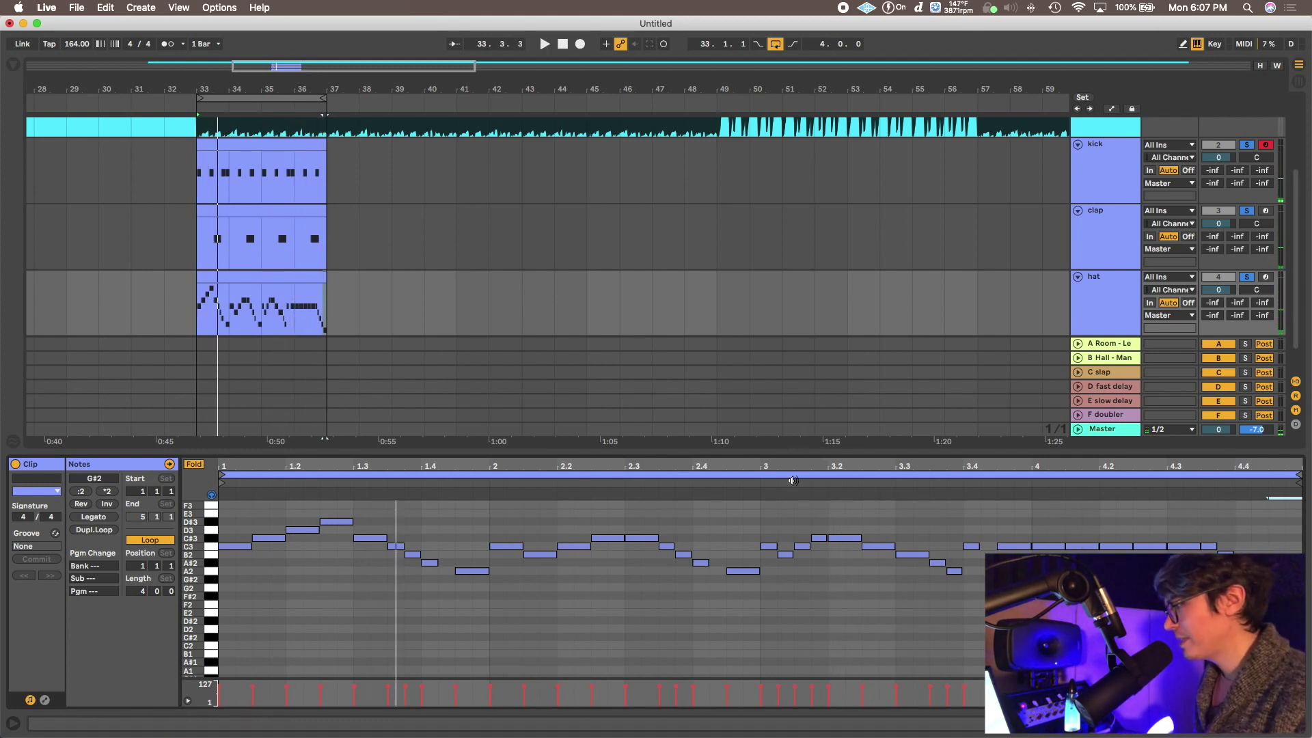
# Drop the MIDI Effects > Velocity preset 'Add some Random' onto the hat track, output limited to 36–75.
pyautogui.hotkey('shift', 'Tab')
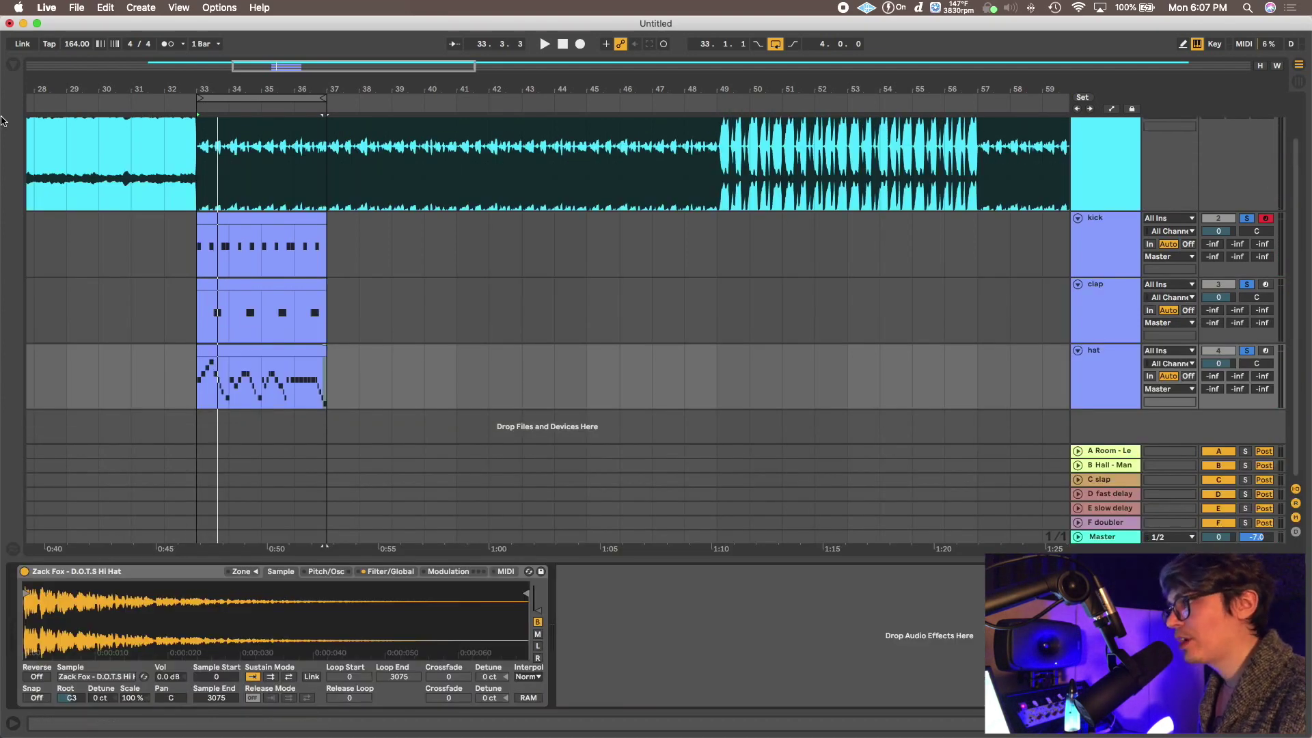
pyautogui.click(12, 67)
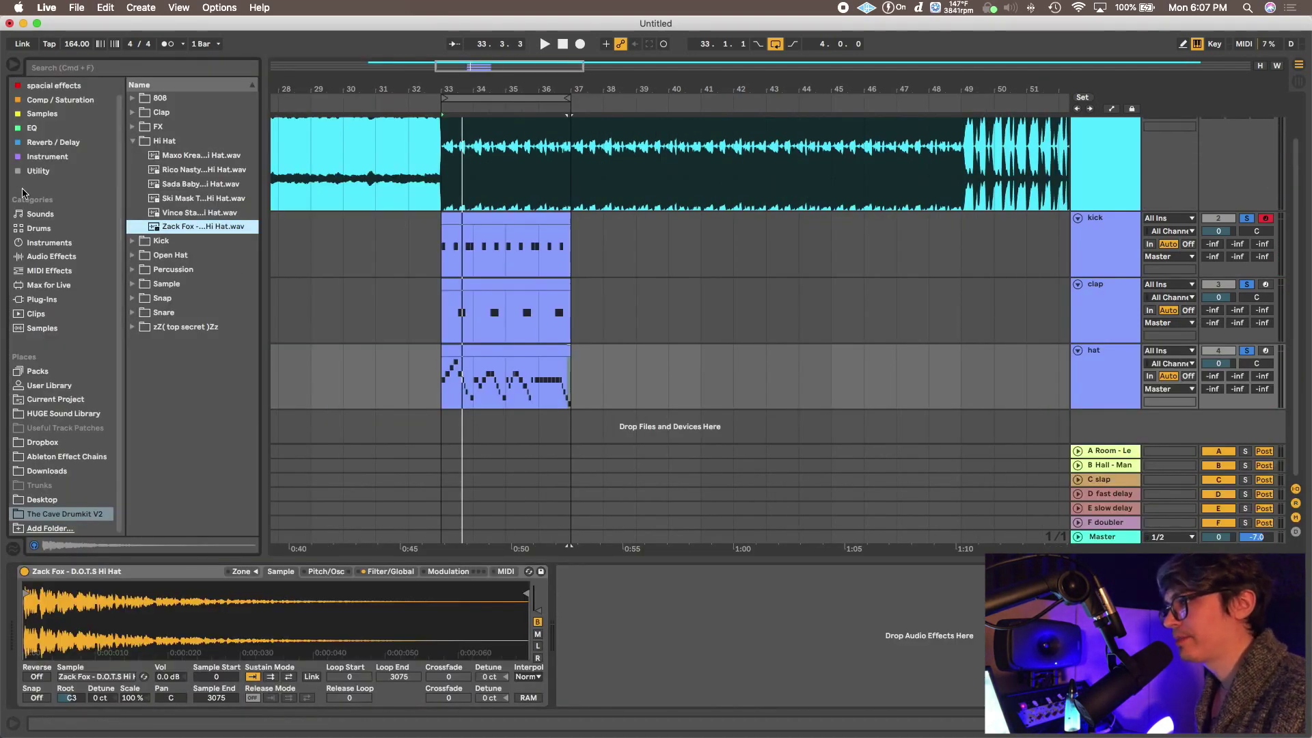
pyautogui.click(48, 271)
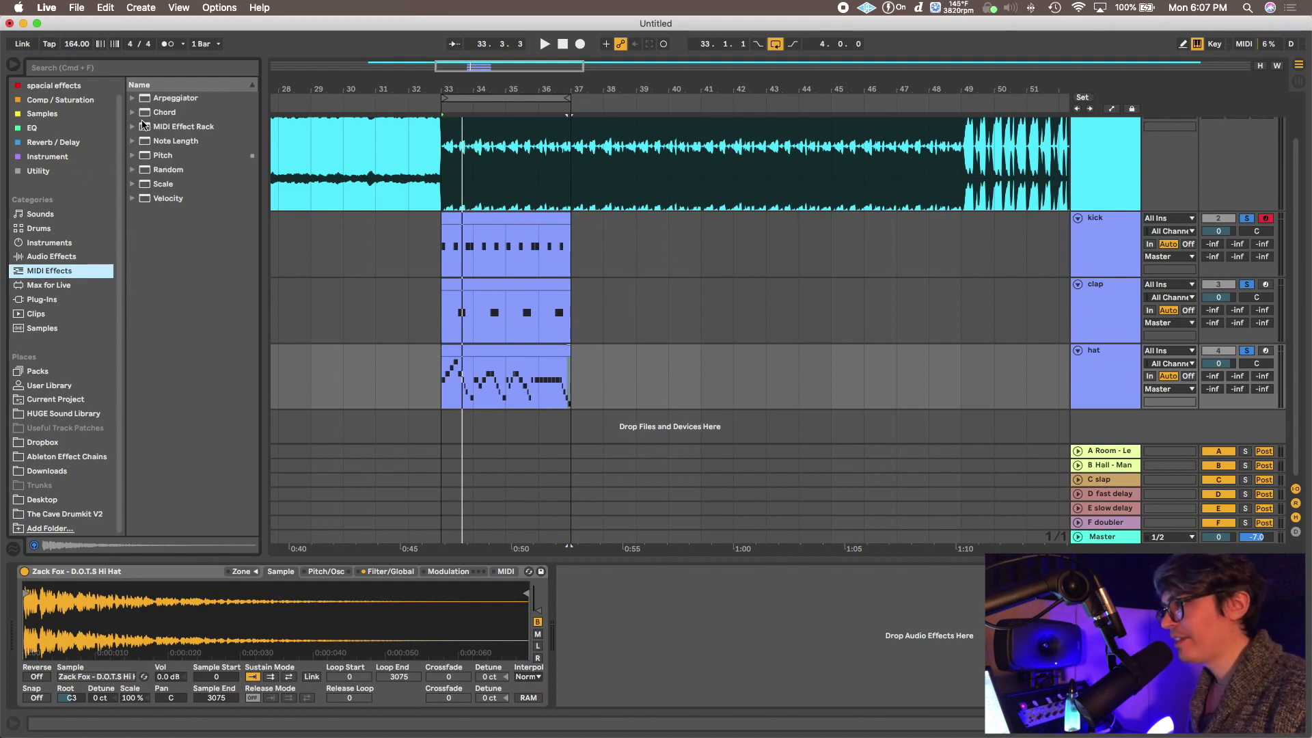
pyautogui.click(133, 198)
pyautogui.click(172, 213)
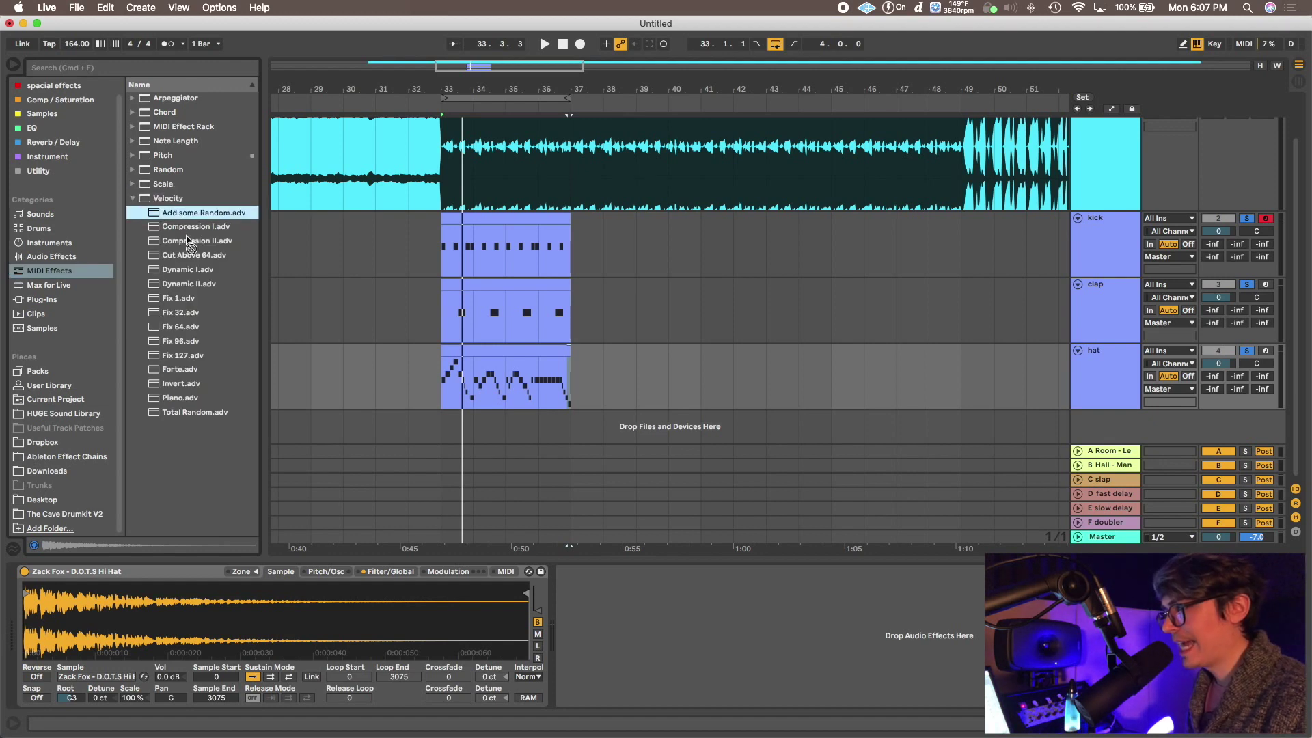
pyautogui.moveTo(41, 611); pyautogui.dragTo(24, 612)
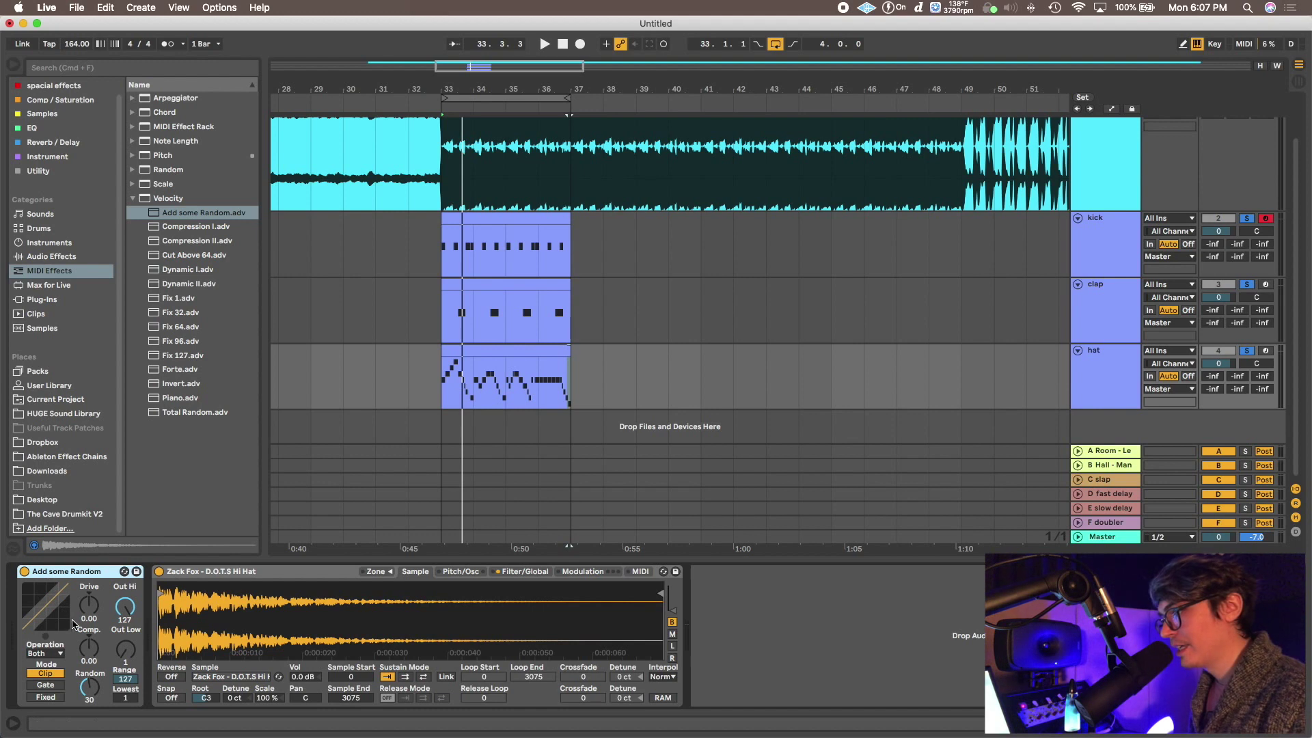
pyautogui.moveTo(127, 657); pyautogui.dragTo(125, 629)
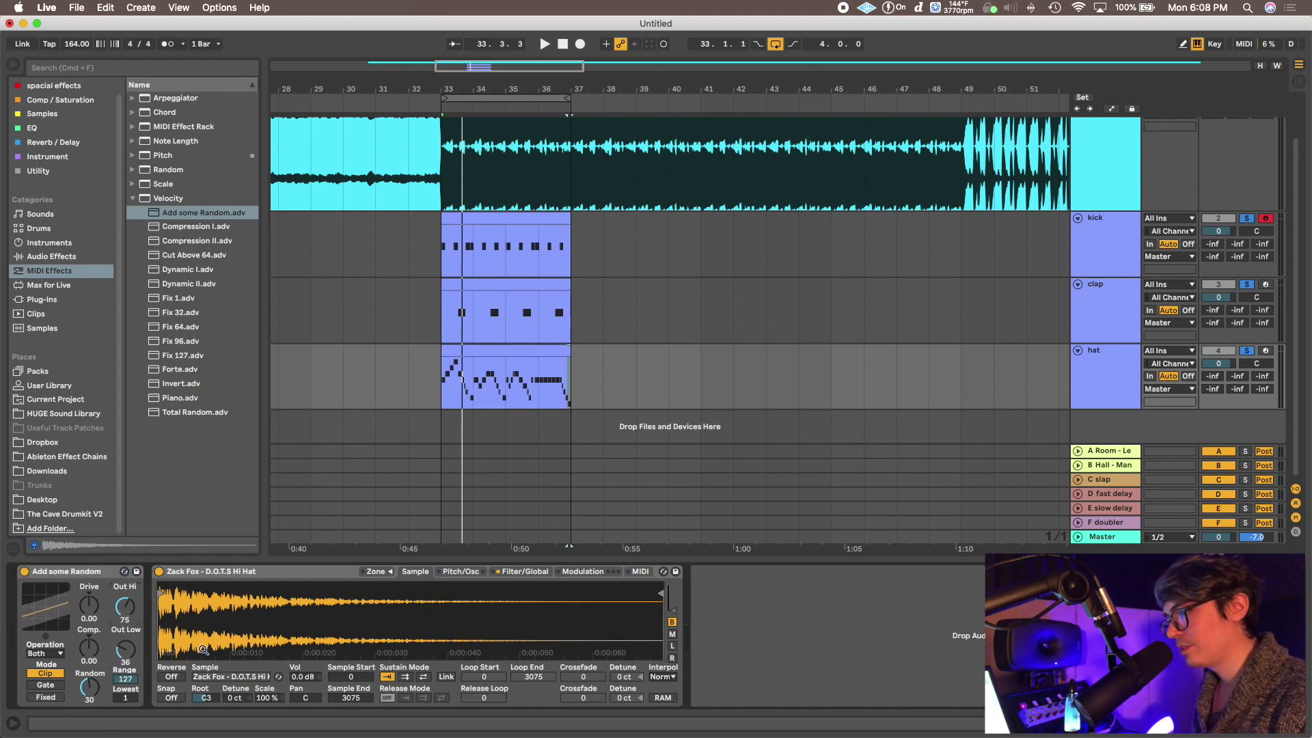
# Raise the hat Simpler's Vol<Vel to 51 % in its filter/global settings while the loop plays.
pyautogui.click(525, 572)
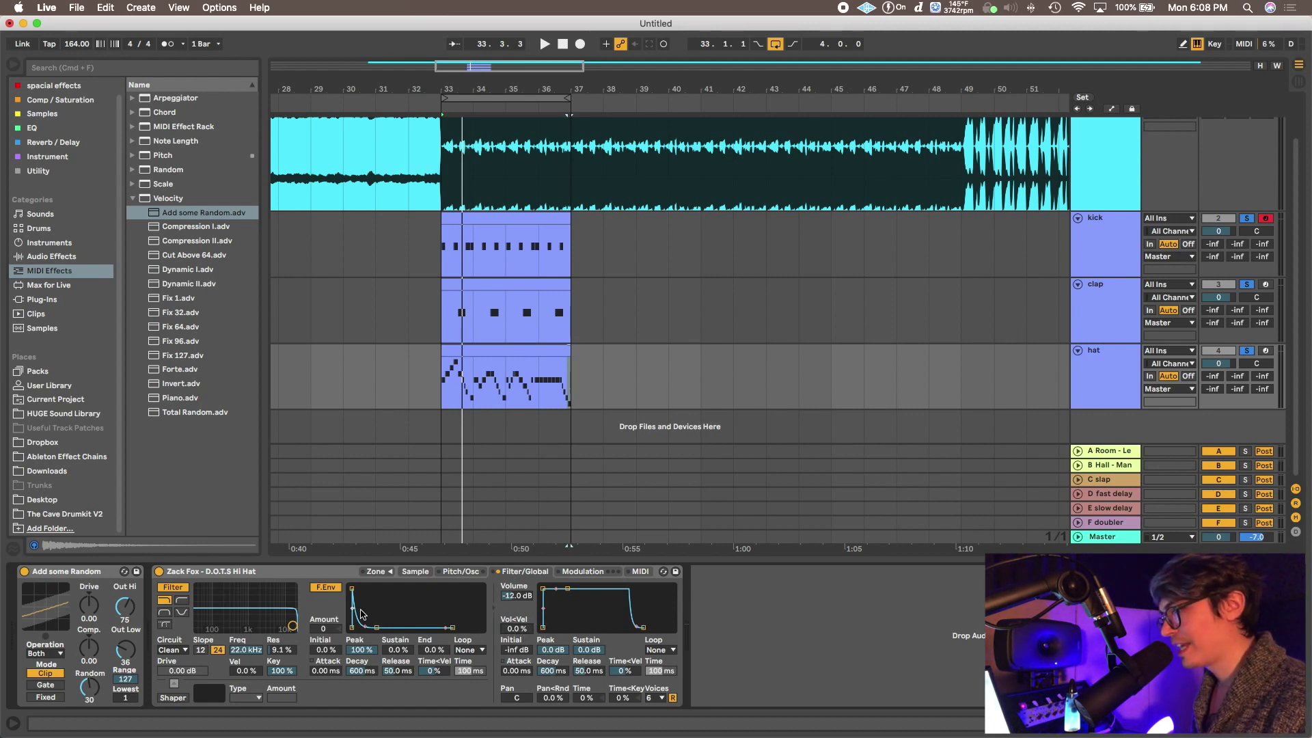
pyautogui.press('space')
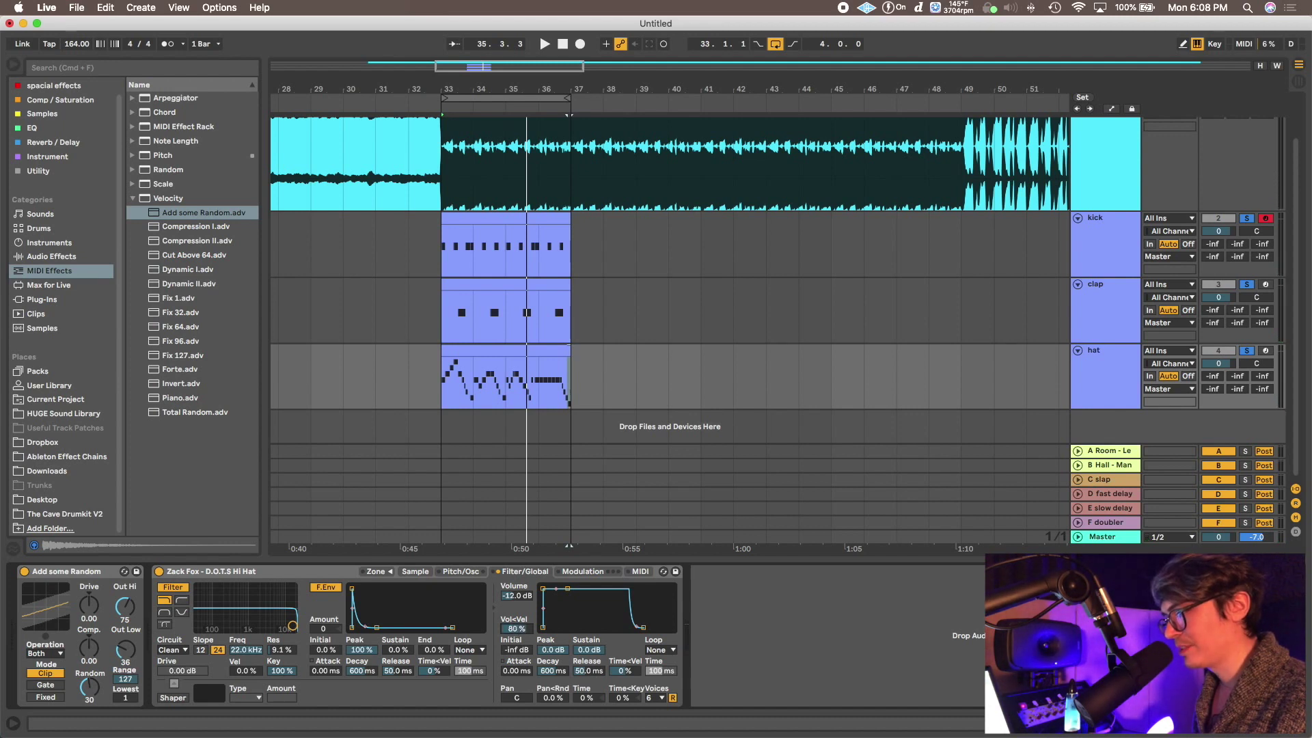
pyautogui.press('space')
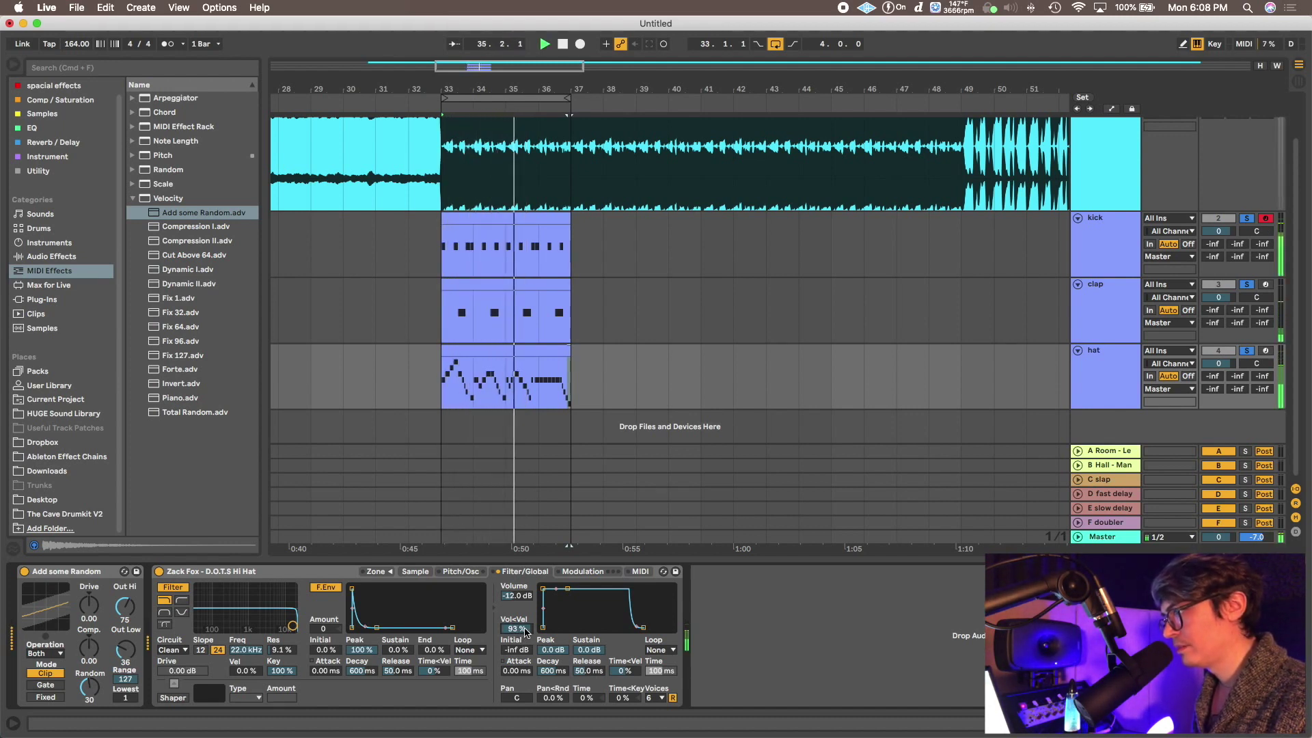
pyautogui.press('space')
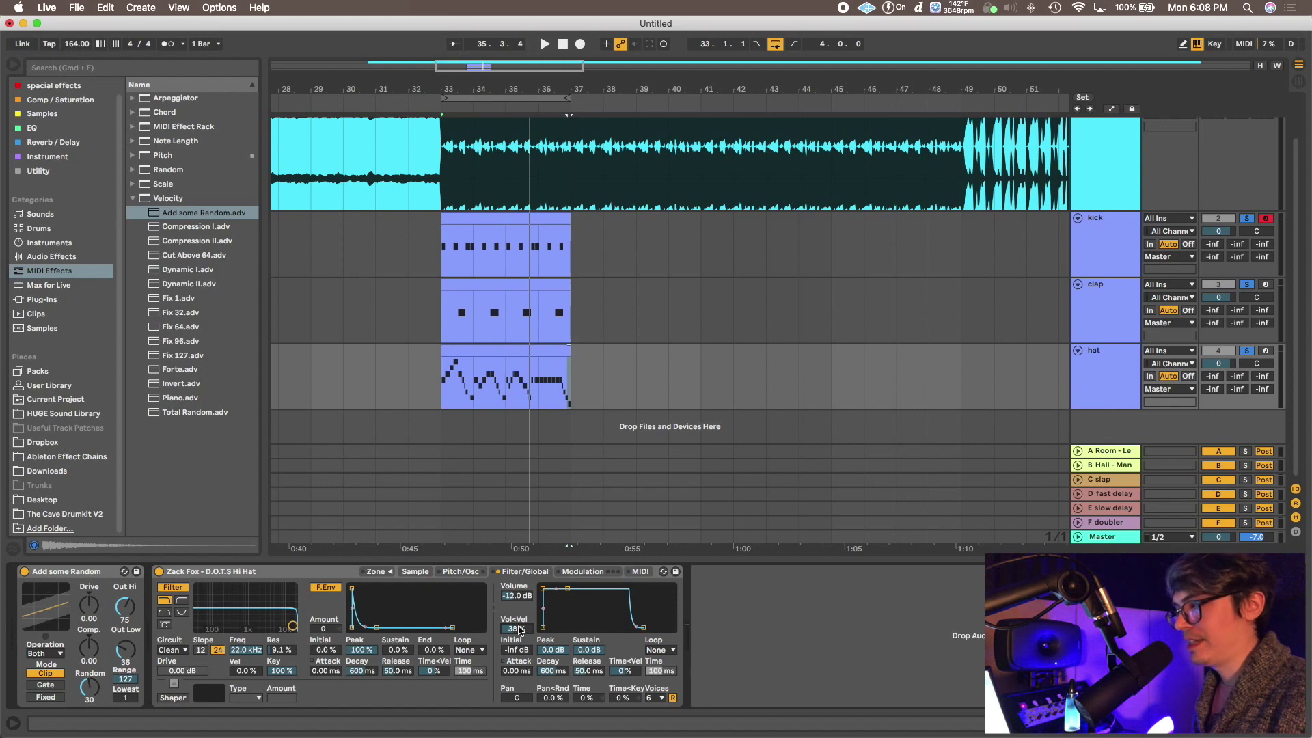
pyautogui.press('space')
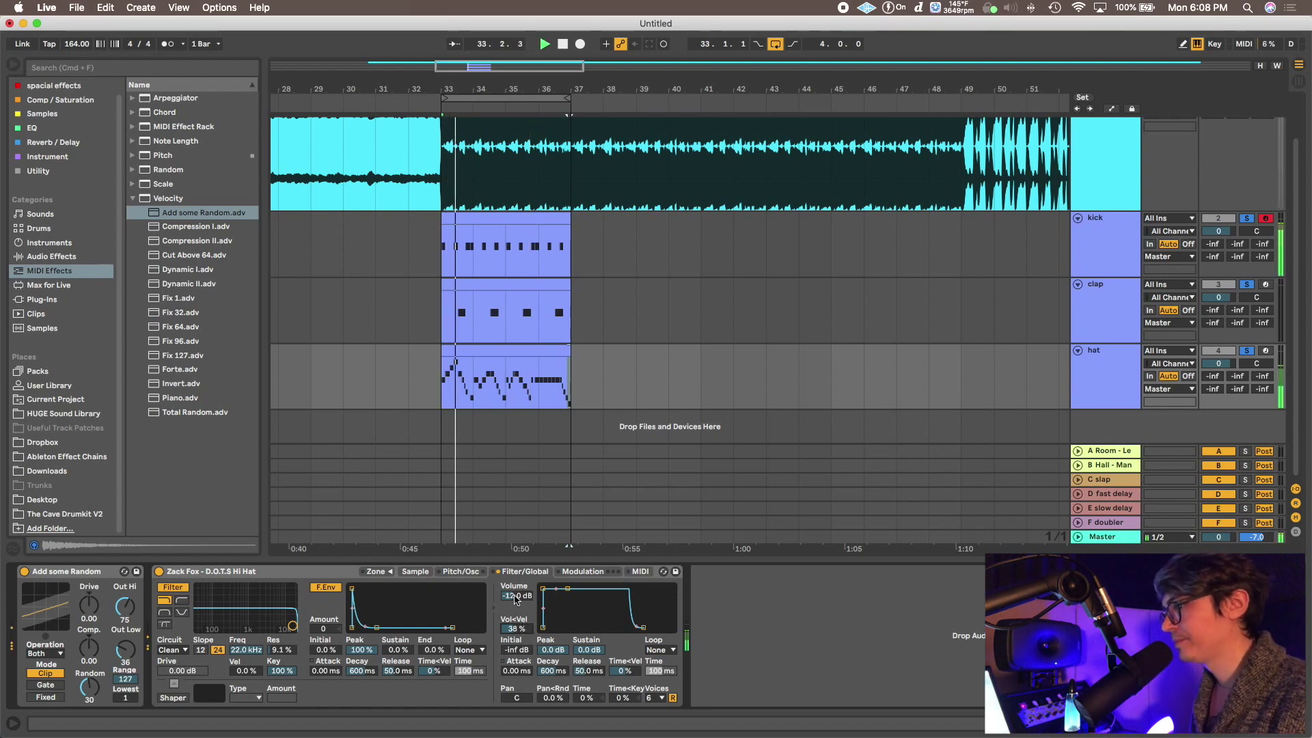
pyautogui.moveTo(519, 628); pyautogui.dragTo(519, 612)
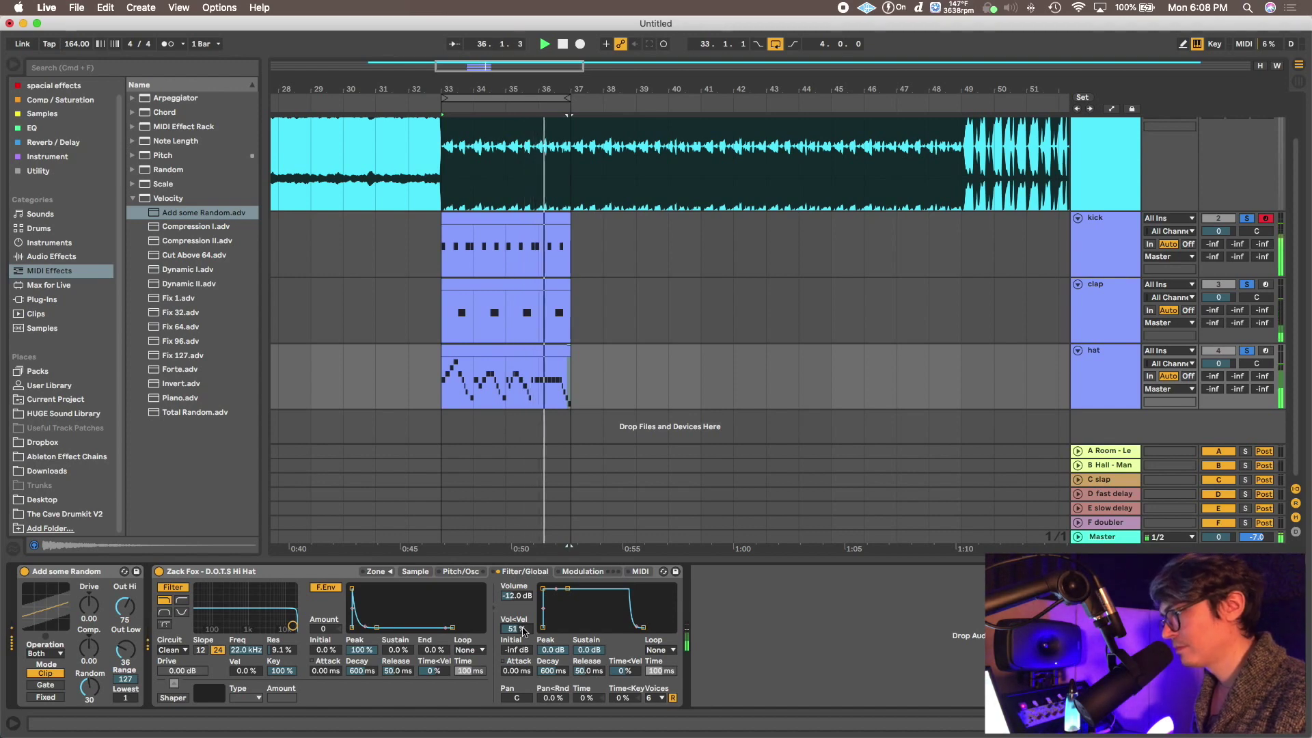
pyautogui.press('space')
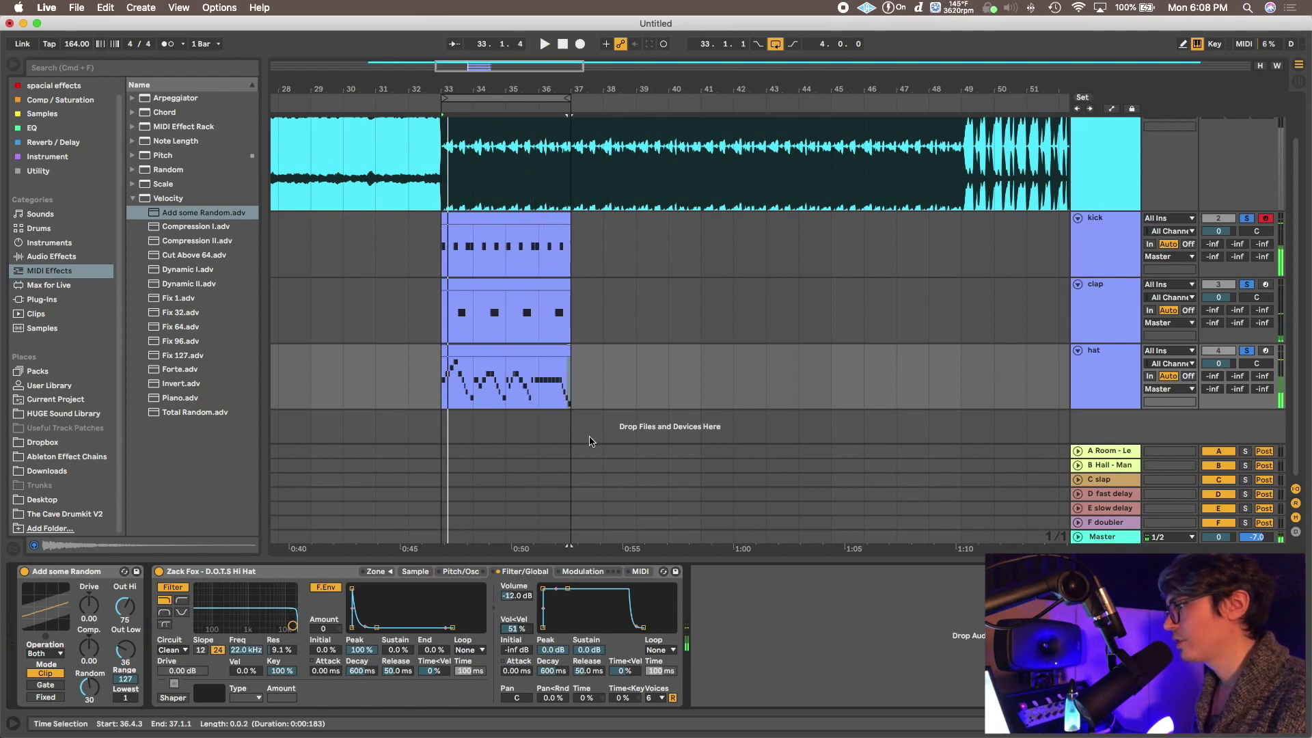
# Group the kick, clap and hat tracks into a group named 'drums'.
pyautogui.click(1117, 242)
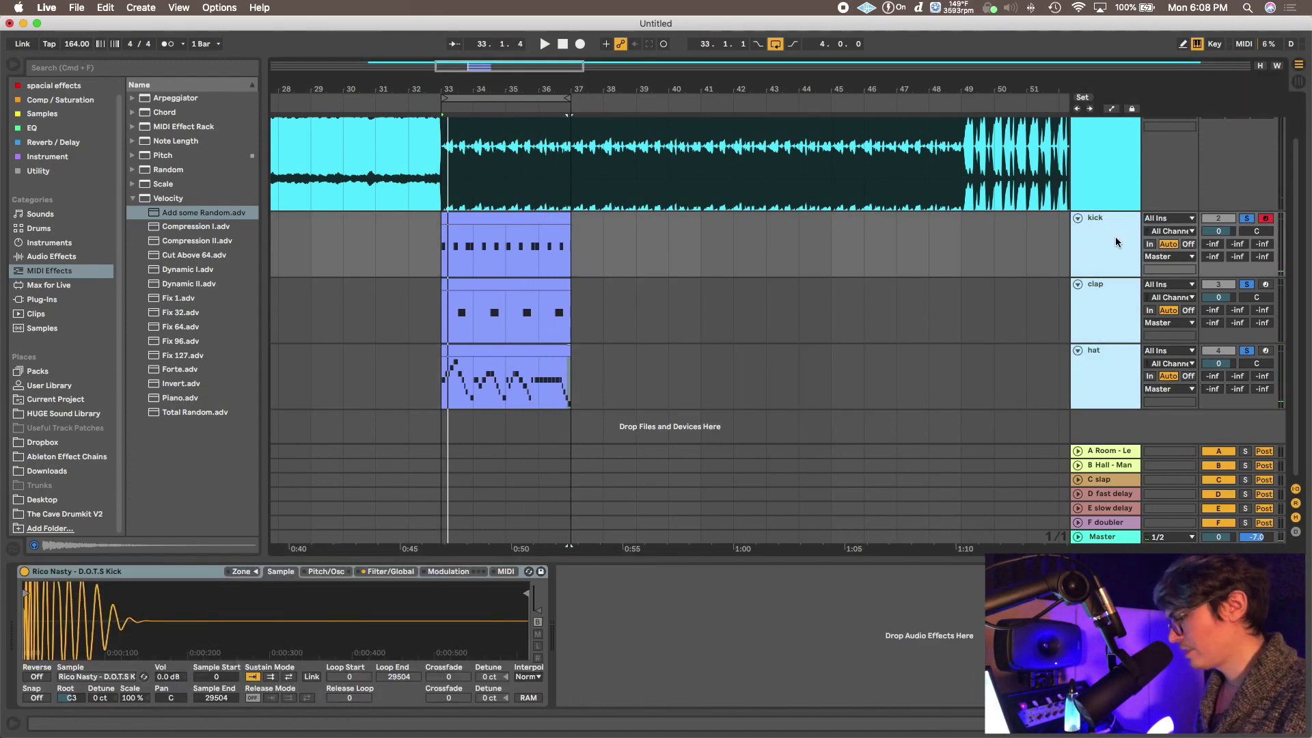
pyautogui.press('super+g')
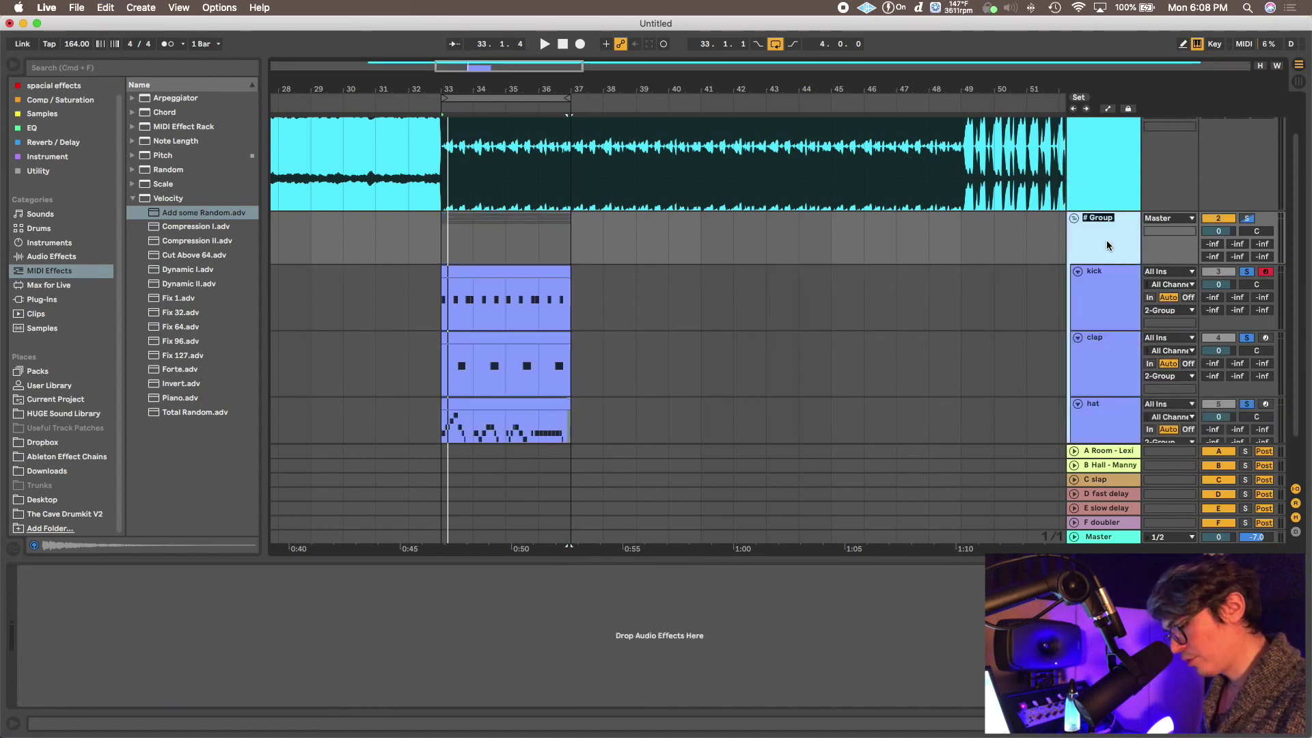
pyautogui.write('ums')
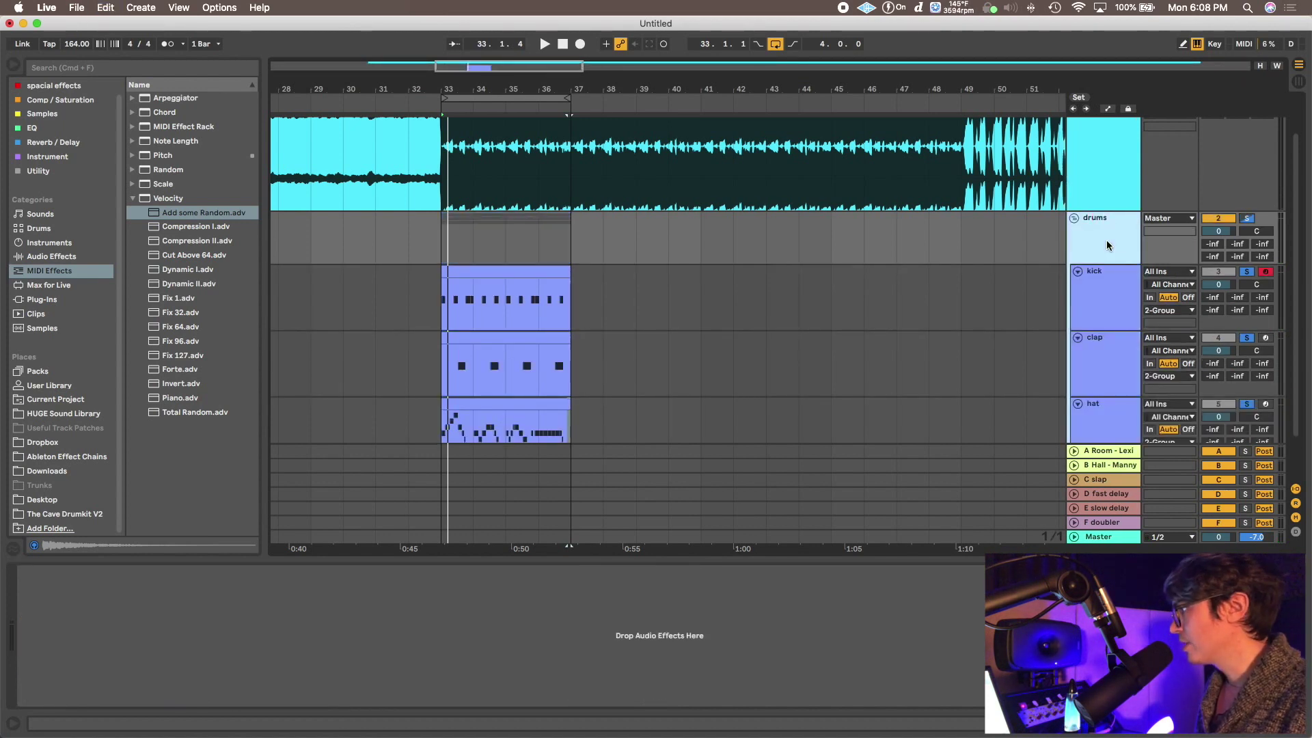
pyautogui.press('Return')
pyautogui.press('space')
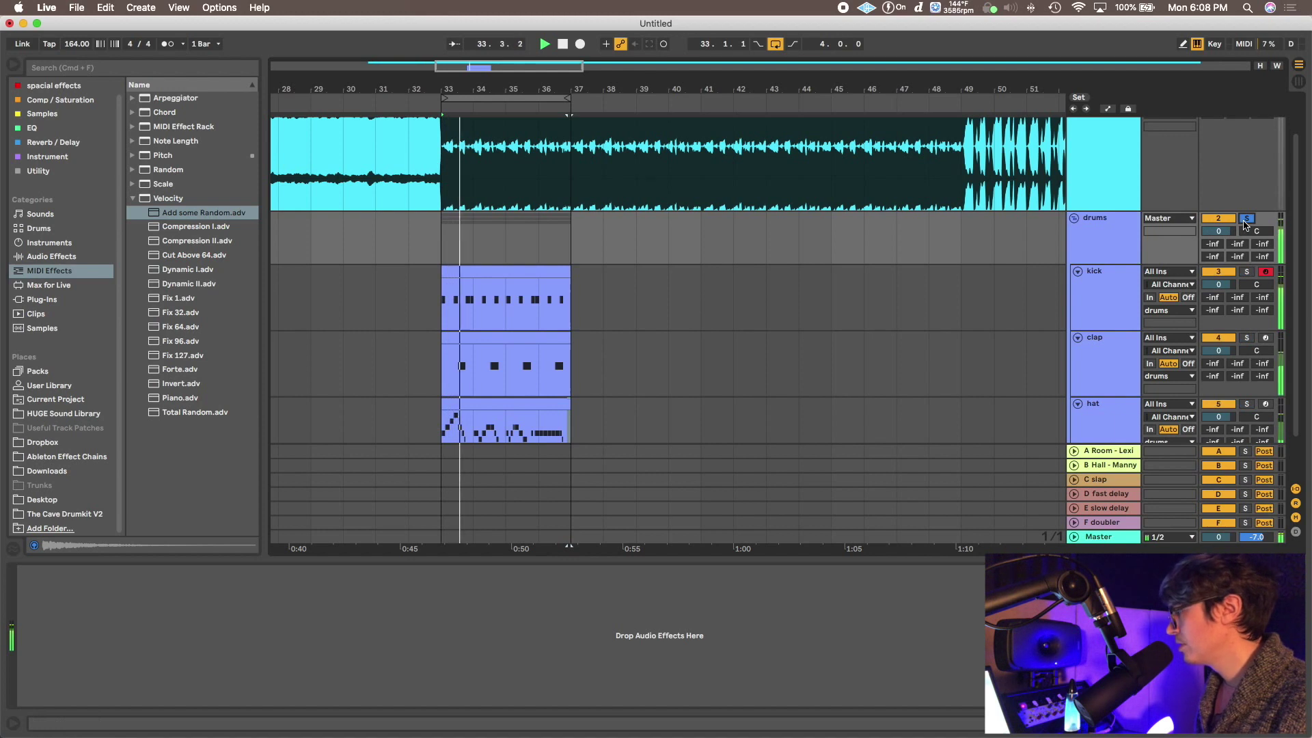
# Make the reference beat track taller, hide the detail view, and solo the reference track.
pyautogui.moveTo(1104, 211); pyautogui.dragTo(1104, 238)
pyautogui.press('super+alt+l')
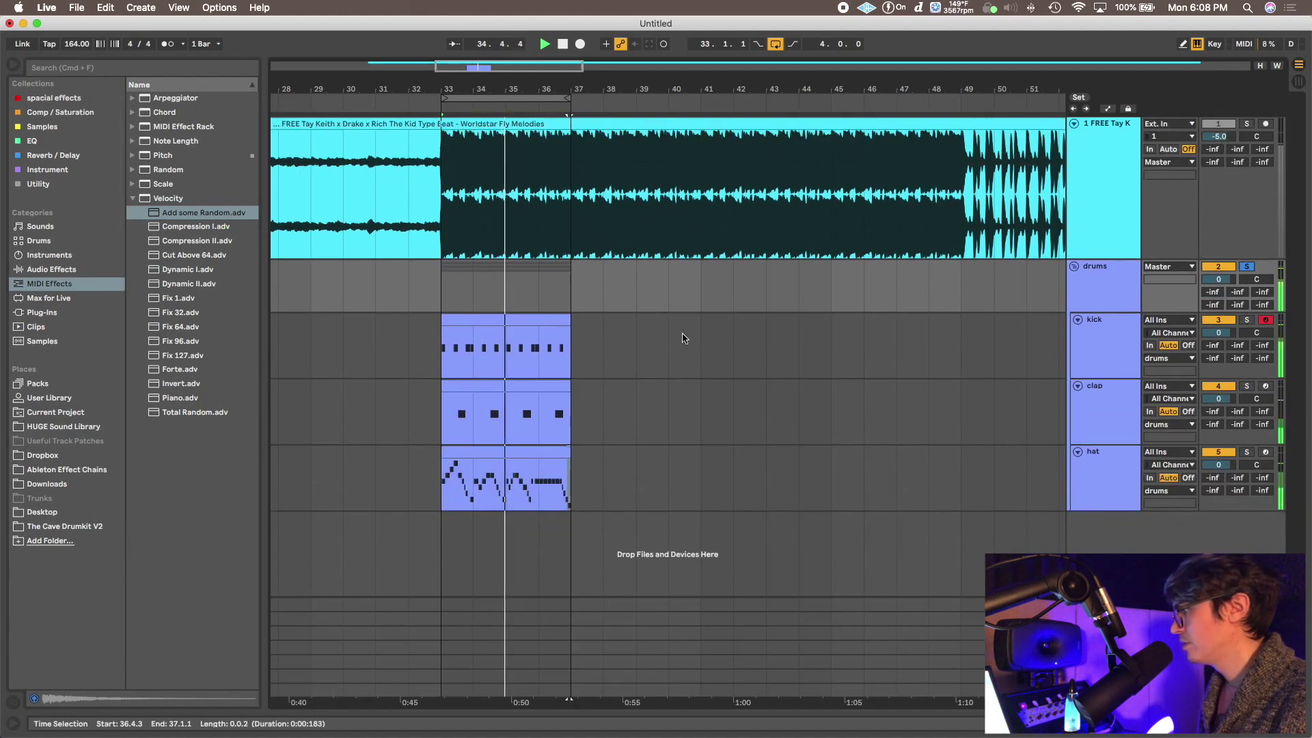
pyautogui.click(1245, 125)
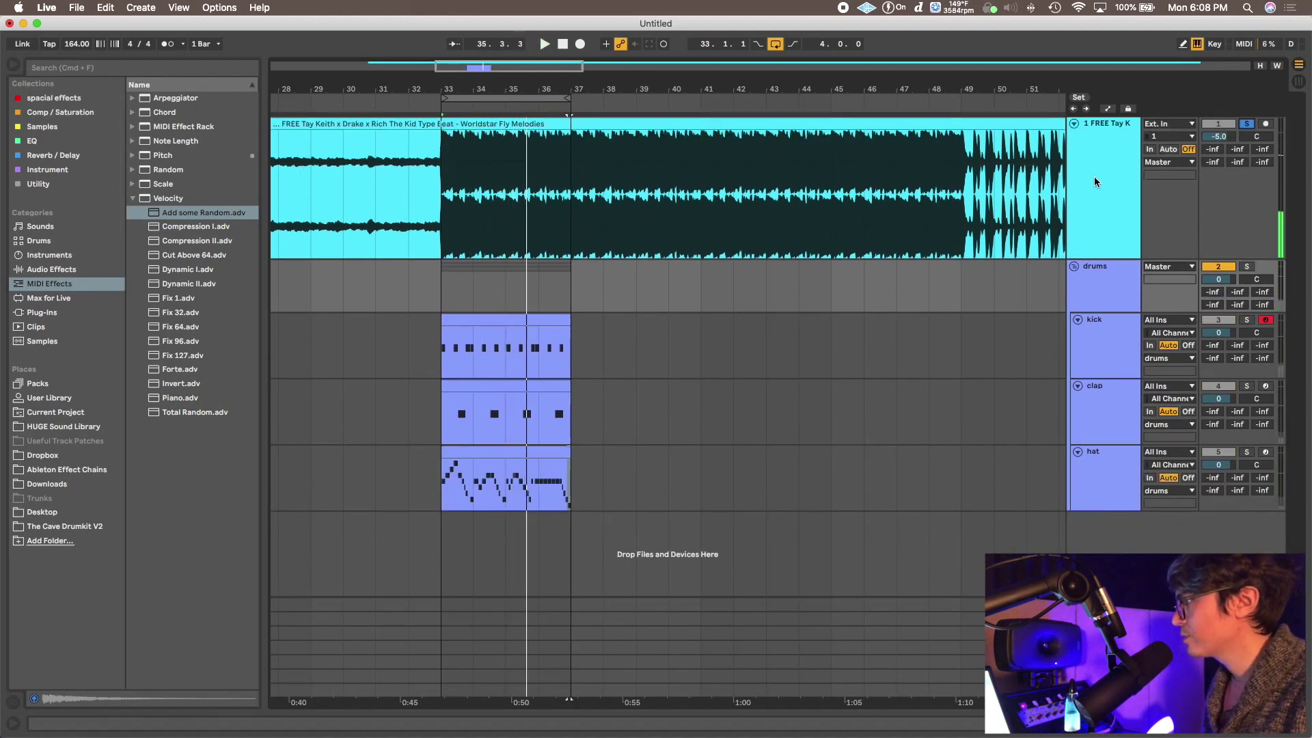